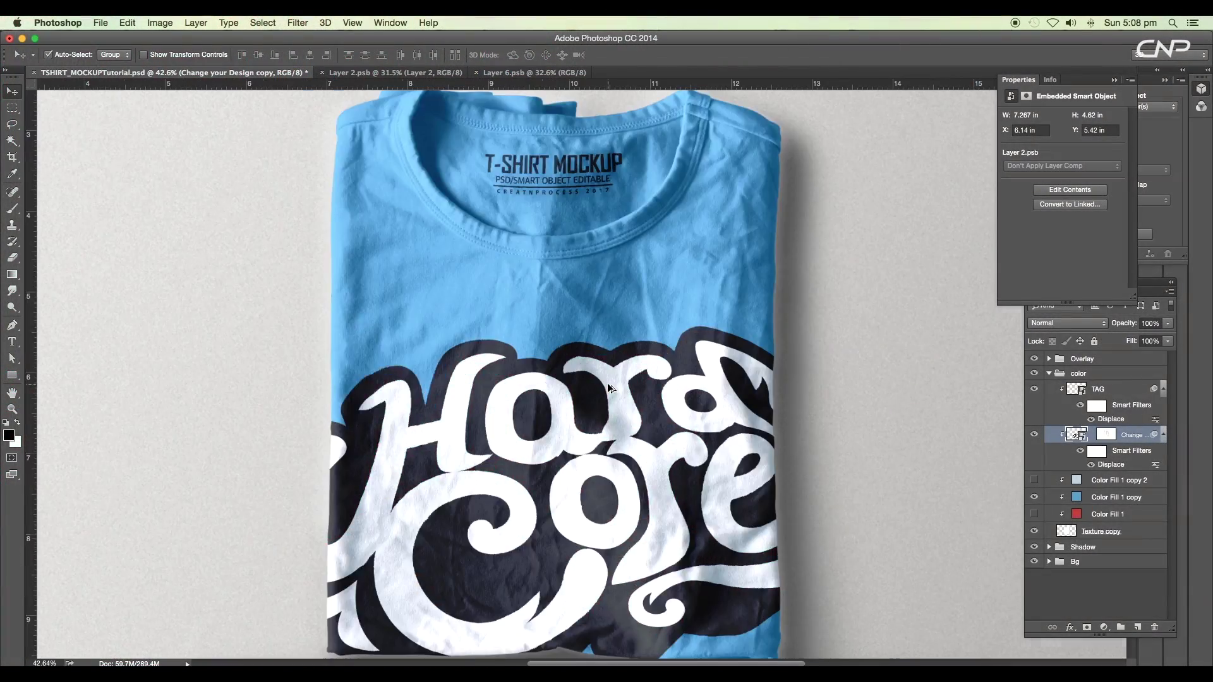
# Examine the Hard Core design on the blue T-shirt, from close-up fabric detail and edges to the full shirt.
pyautogui.scroll(3, 805, 464)
pyautogui.scroll(-5, 537, 438)
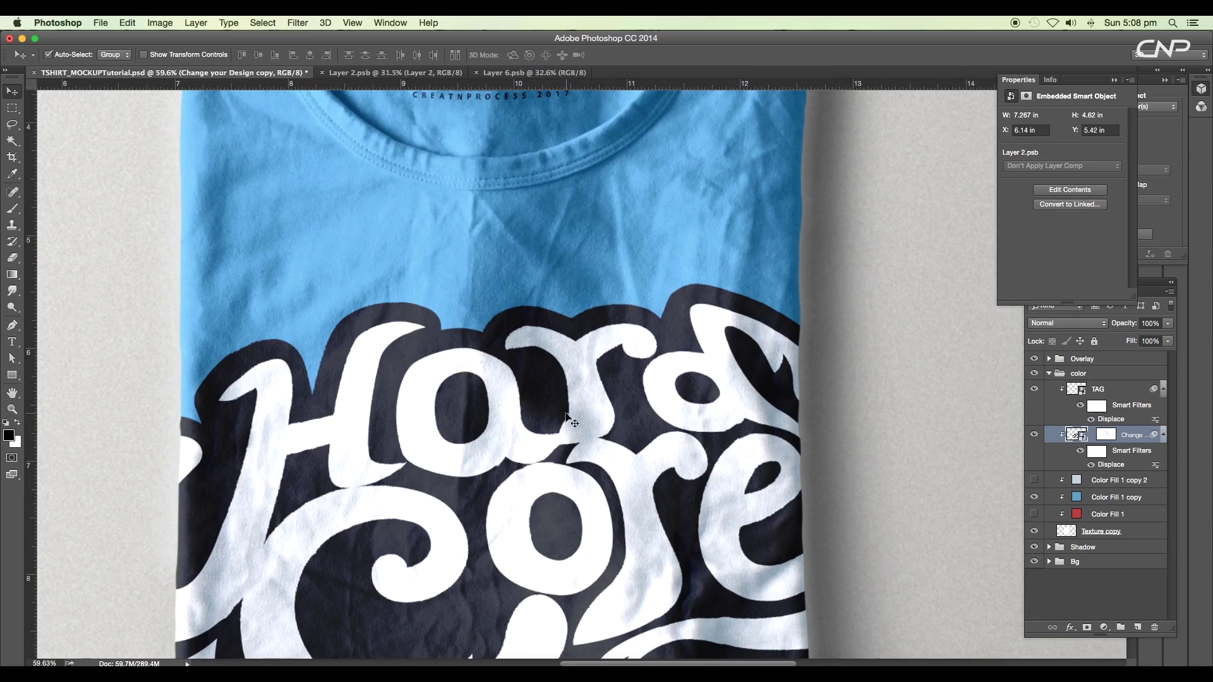
pyautogui.scroll(3, 503, 374)
pyautogui.scroll(5, 504, 374)
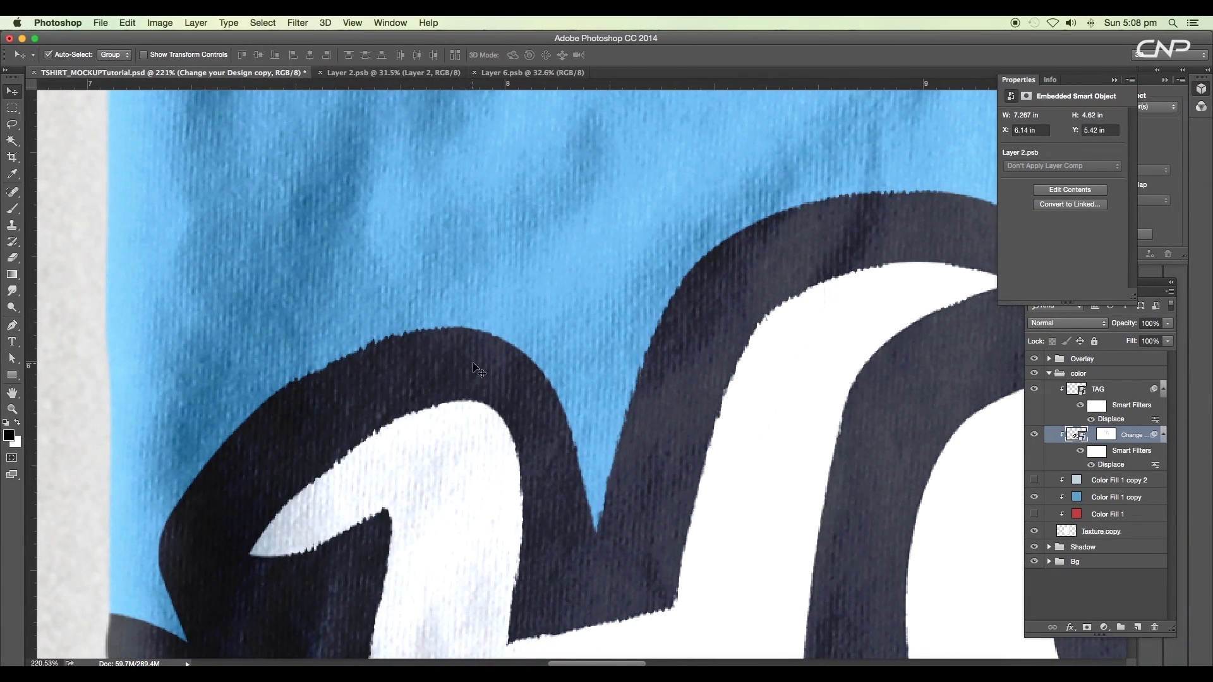
pyautogui.scroll(-4, 477, 370)
pyautogui.moveTo(436, 357); pyautogui.dragTo(448, 386)
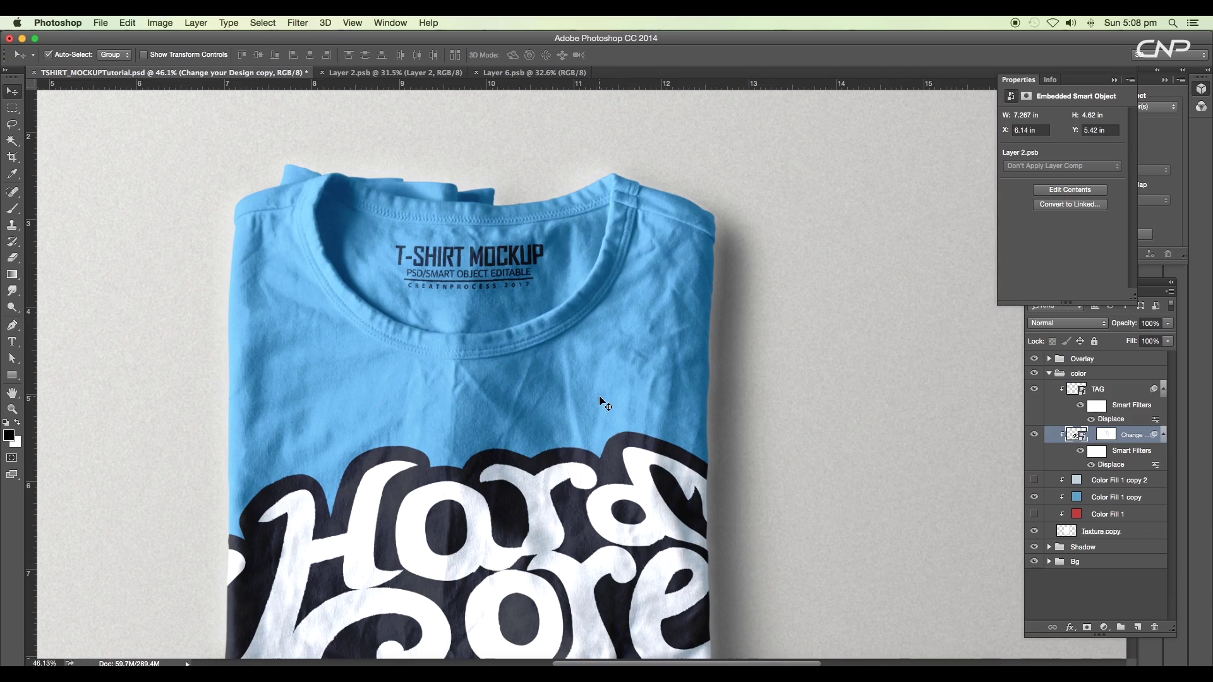
pyautogui.scroll(-3, 601, 403)
pyautogui.scroll(3, 651, 359)
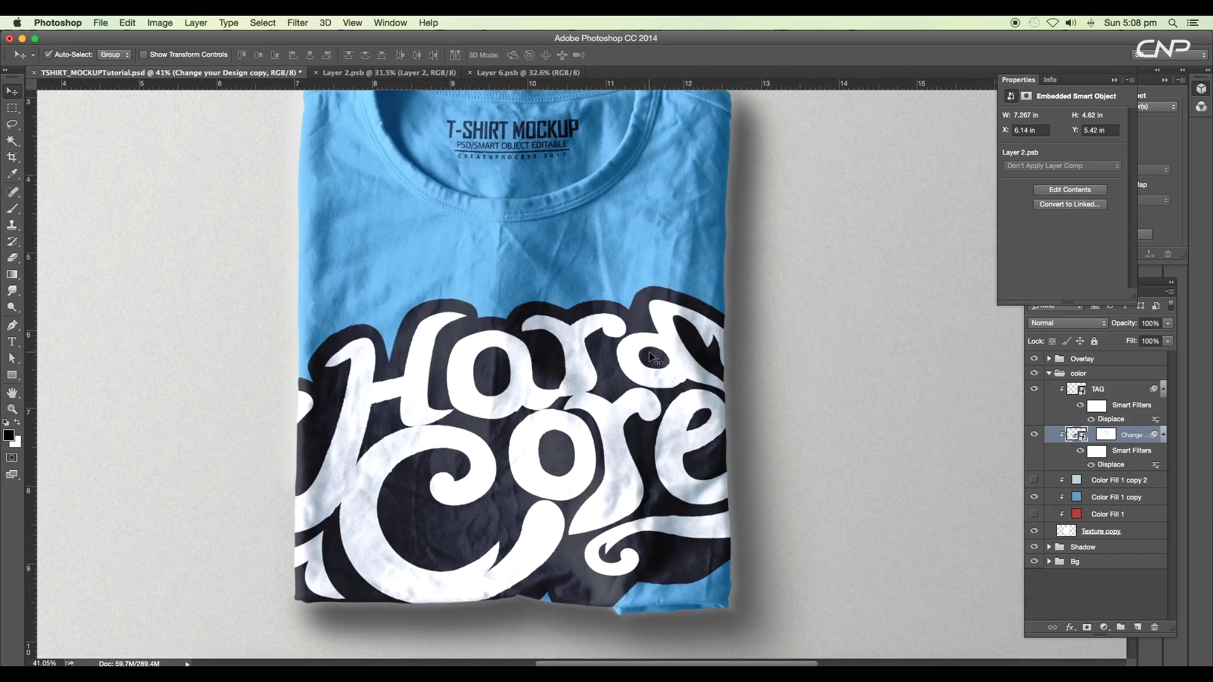
pyautogui.scroll(-4, 653, 357)
pyautogui.scroll(4, 656, 352)
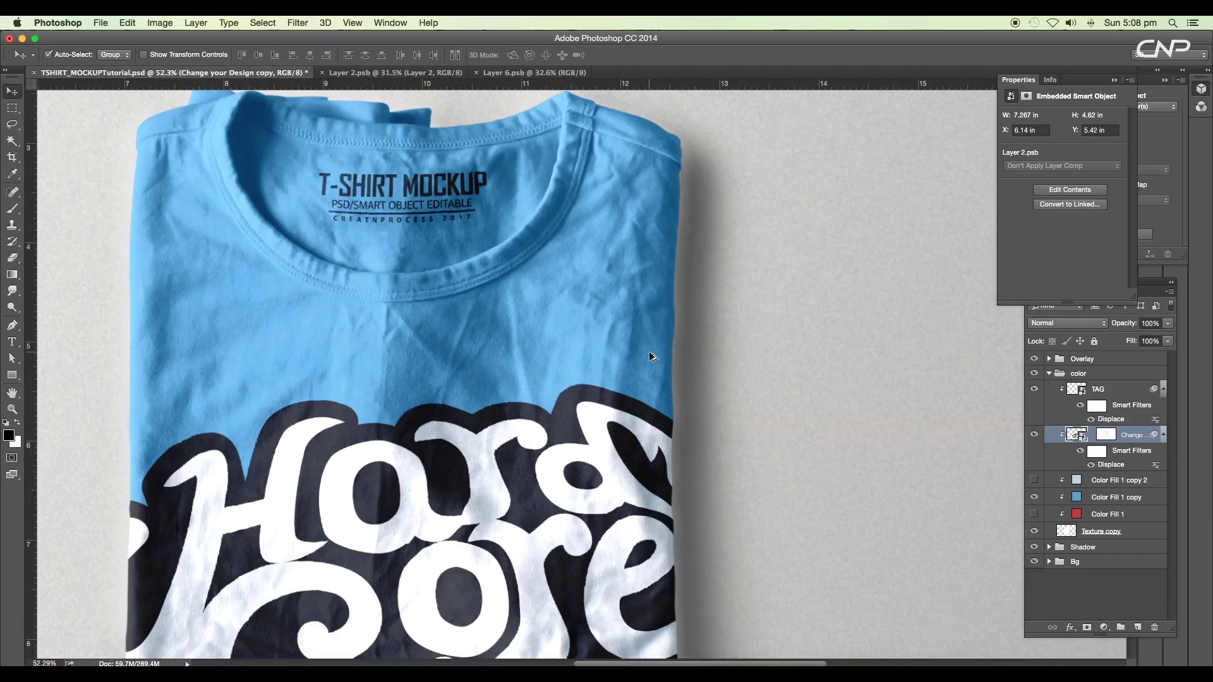
pyautogui.scroll(-4, 877, 378)
# Delete the TAG and Change your Design copy smart object layers from the color group.
pyautogui.keyDown('shift'); pyautogui.click(1117, 393); pyautogui.keyUp('shift')
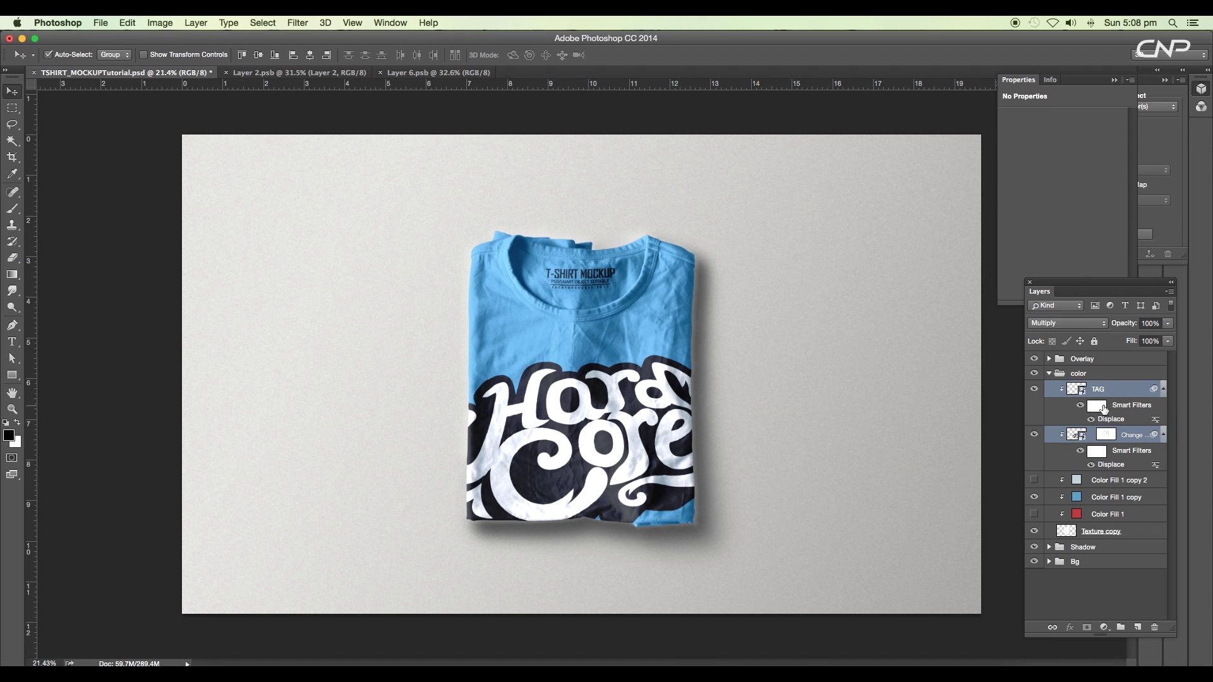
pyautogui.click(1034, 389)
pyautogui.click(1034, 390)
pyautogui.click(1034, 434)
pyautogui.click(1034, 435)
pyautogui.press('Delete')
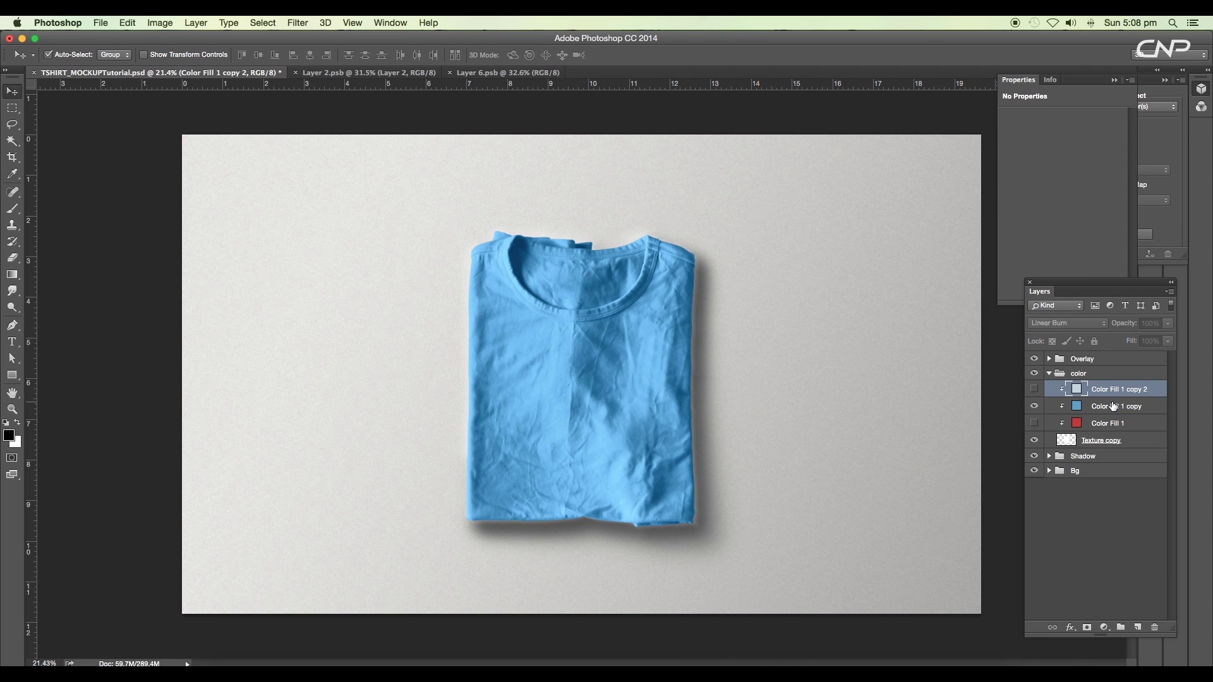
# Review the plain shirt and the Hard Core artwork in Layer 2.psb, ending back in the T-shirt mockup document.
pyautogui.scroll(3, 650, 360)
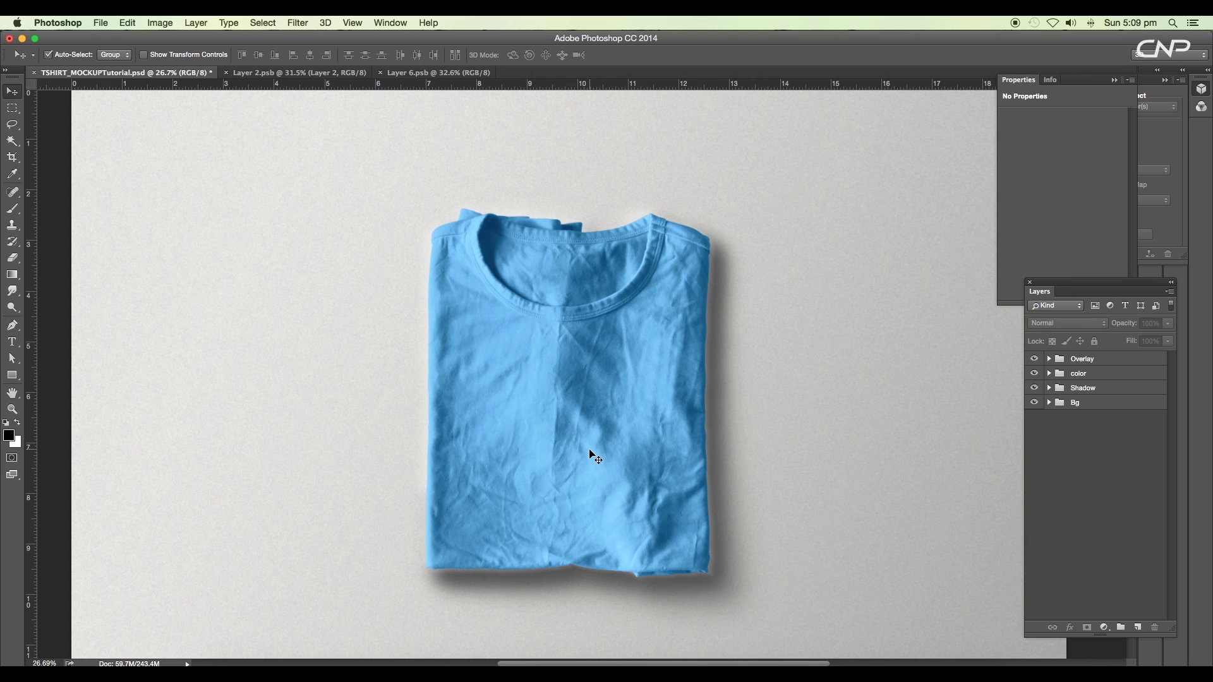
pyautogui.click(303, 73)
pyautogui.scroll(-3, 626, 320)
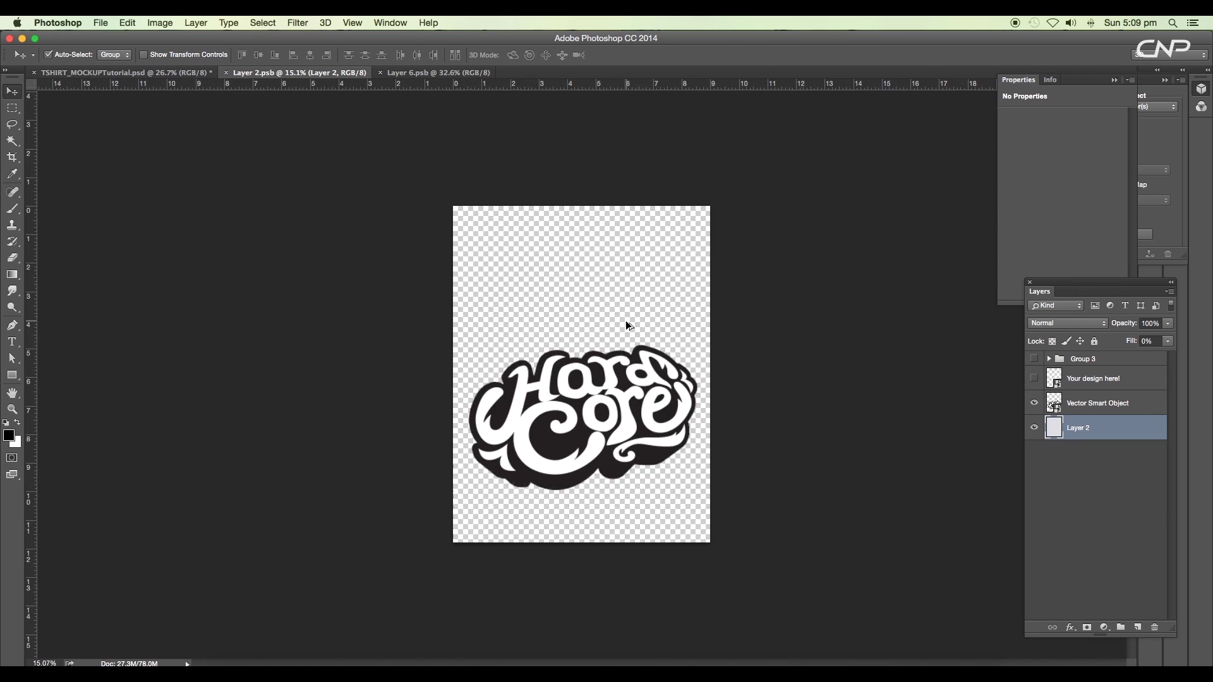
pyautogui.scroll(3, 626, 321)
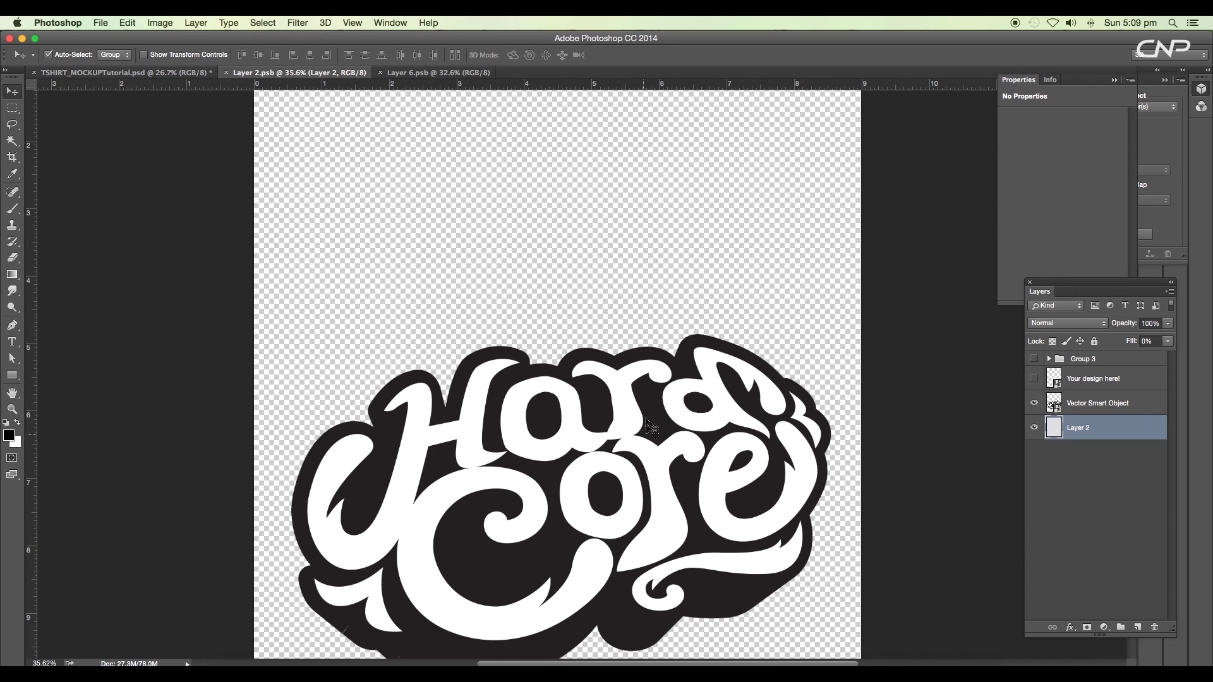
pyautogui.click(195, 74)
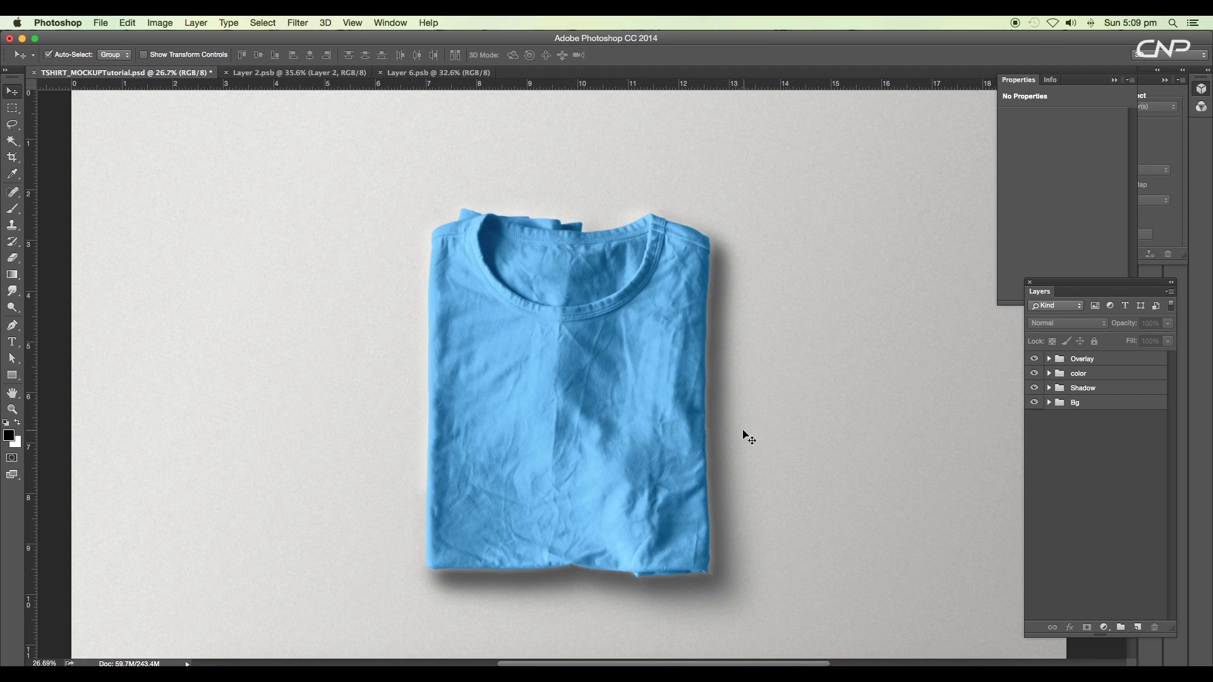
pyautogui.scroll(-2, 733, 437)
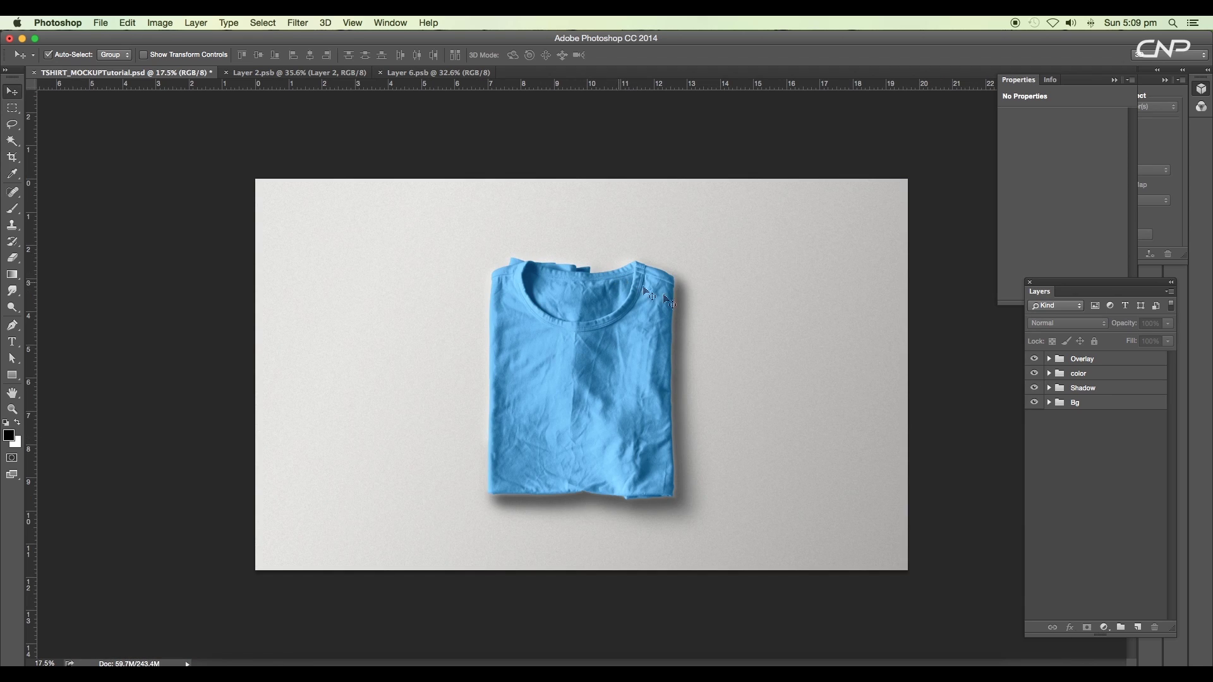
# Add a new empty layer above Color Fill 1 copy 2 in the color group.
pyautogui.click(1049, 373)
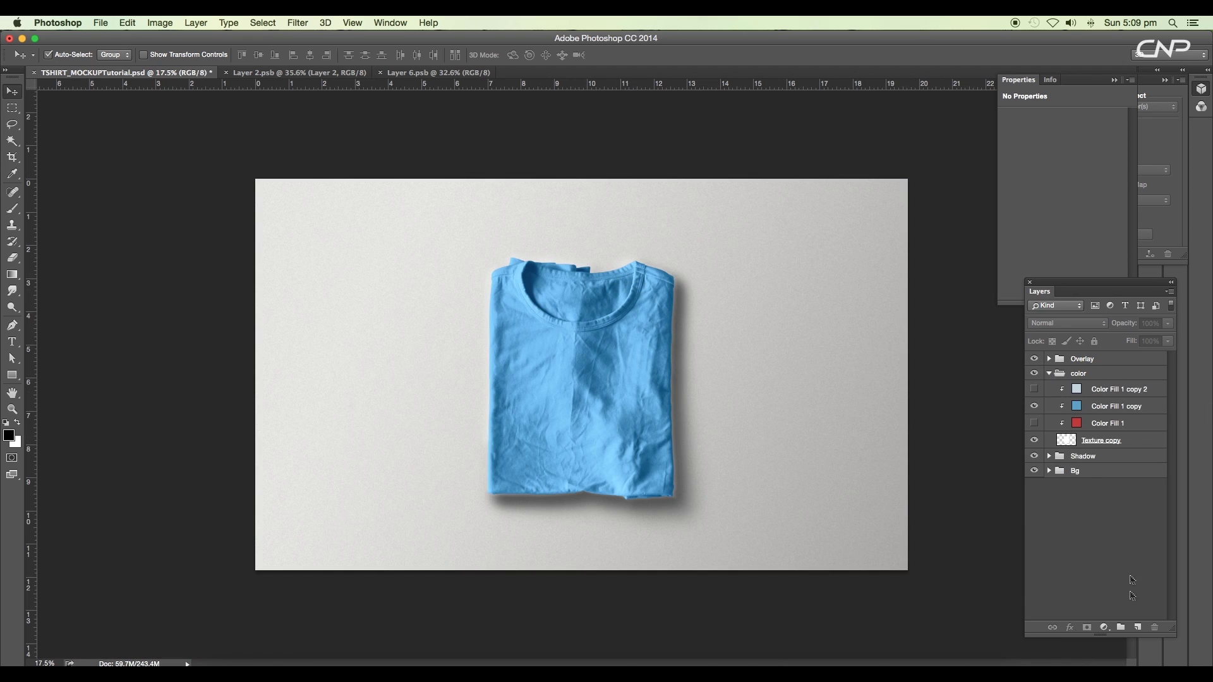
pyautogui.click(1140, 391)
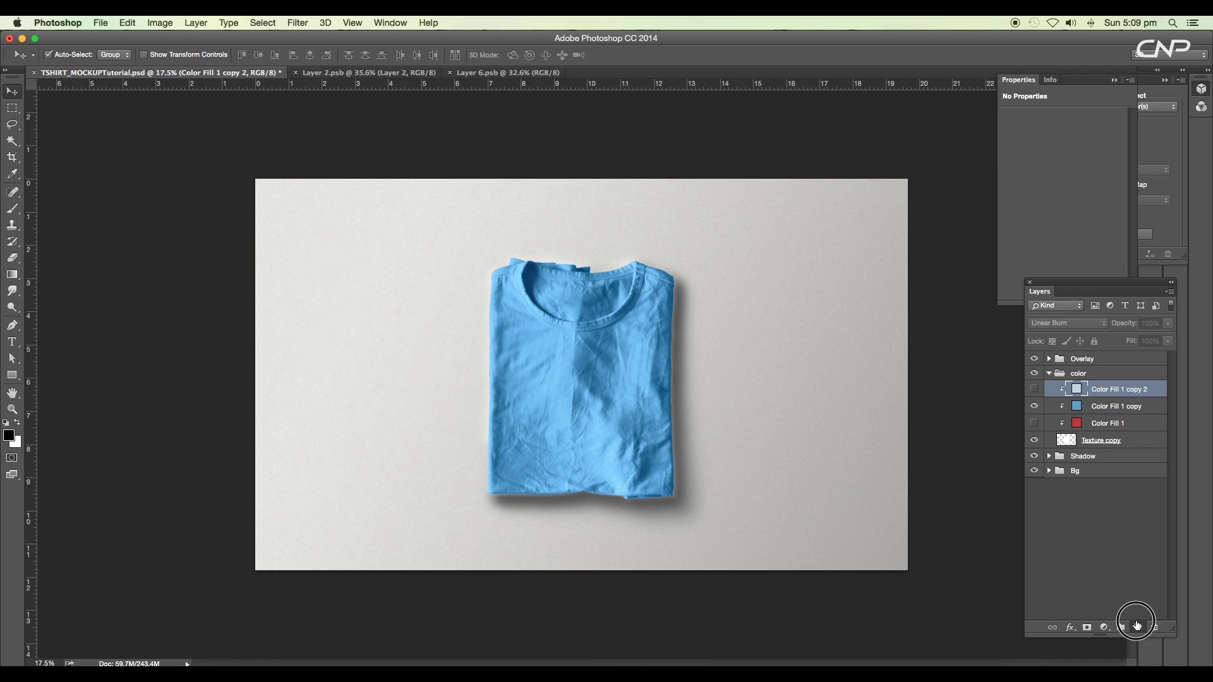
pyautogui.click(1138, 628)
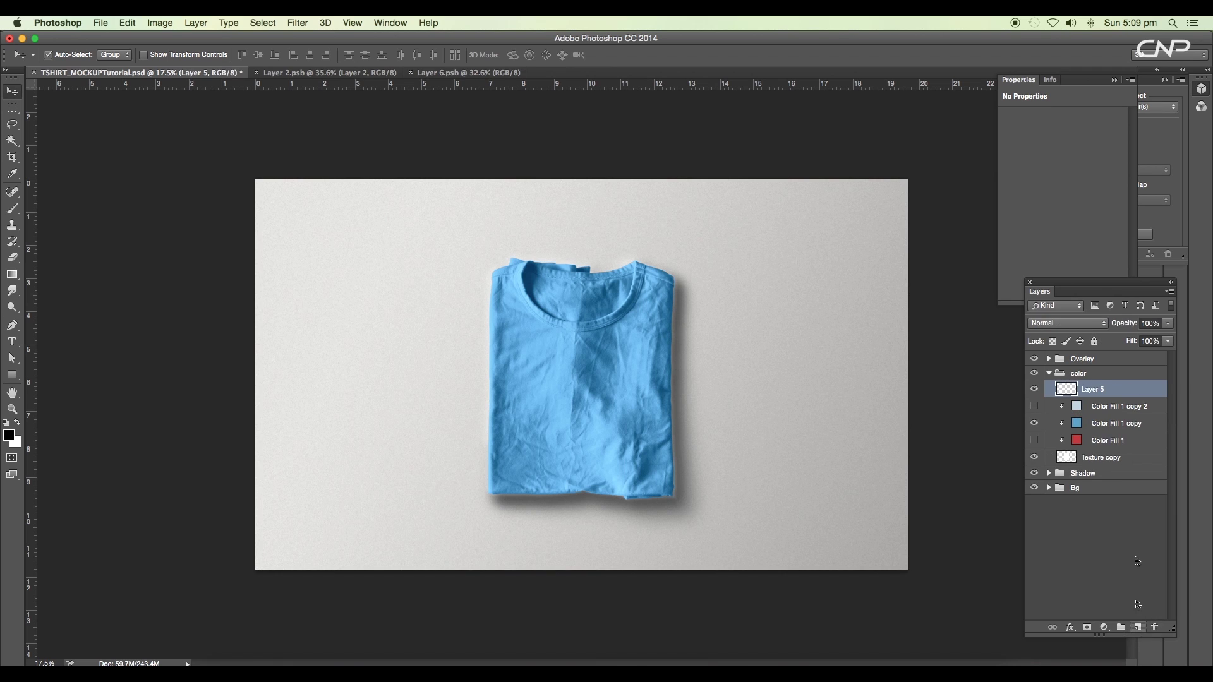
# Fill a full-height rectangle about 10 in wide around the shirt with white on the new layer, and deselect it.
pyautogui.click(12, 108)
pyautogui.moveTo(405, 180); pyautogui.dragTo(737, 570)
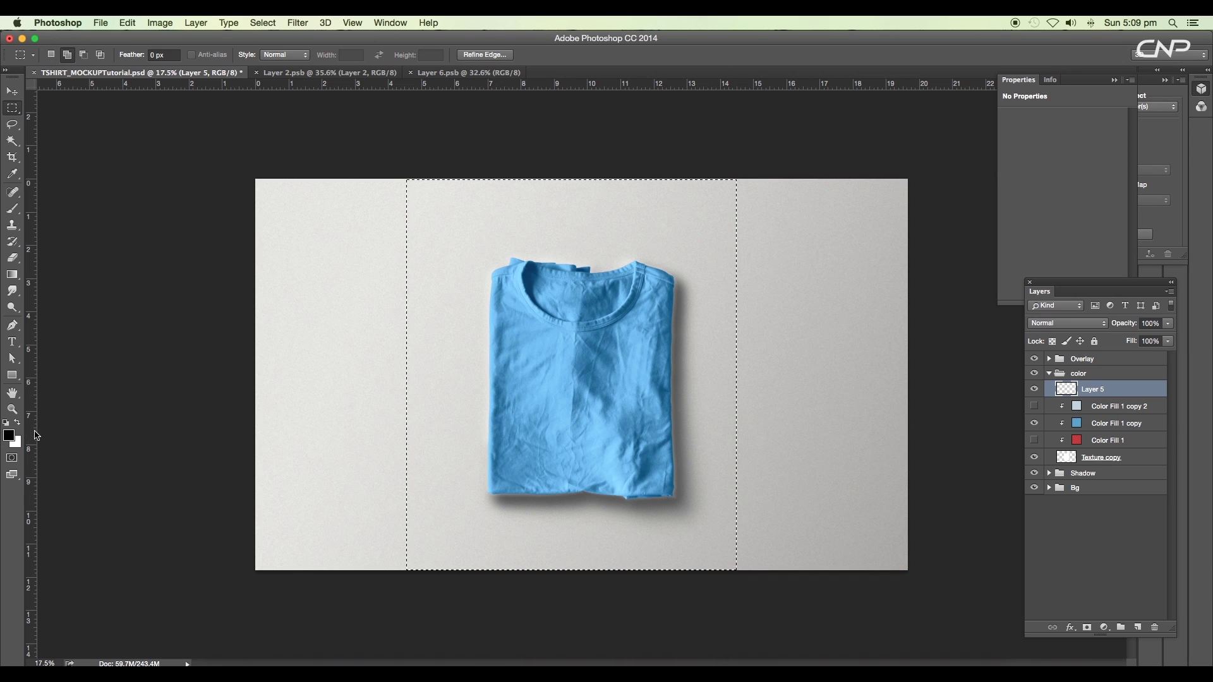
pyautogui.press('super+BackSpace')
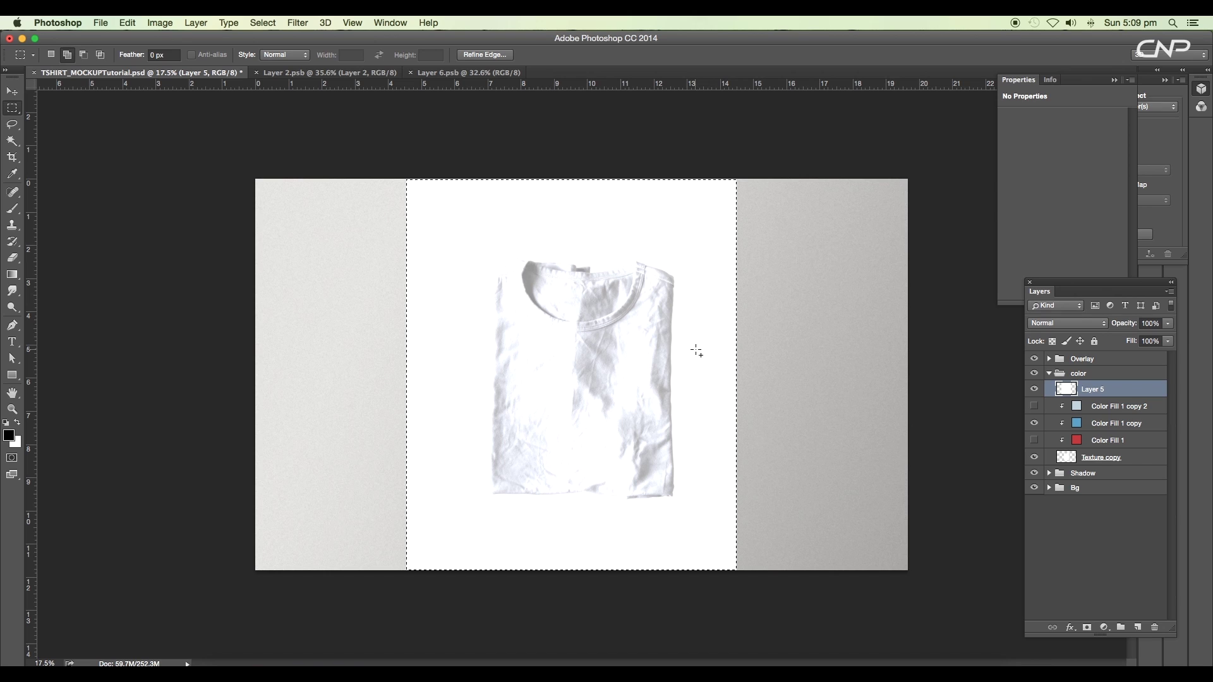
pyautogui.press('super+d')
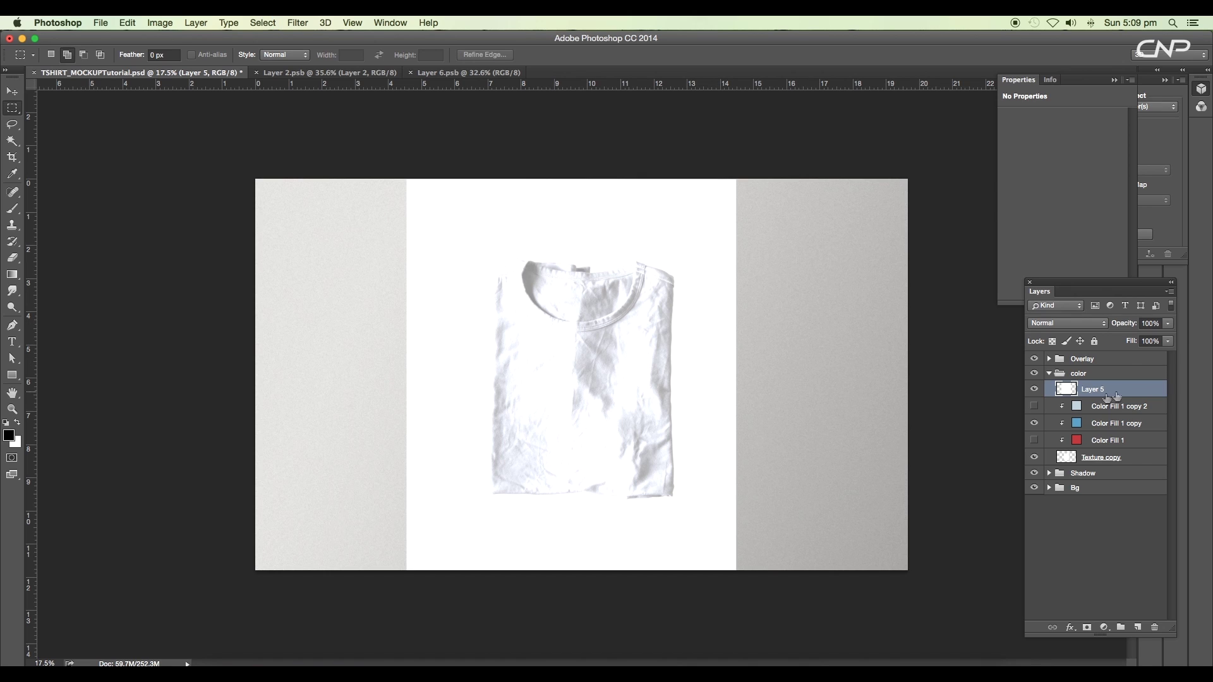
# Convert the white Layer 5 to a smart object and open its contents for editing.
pyautogui.rightClick(1100, 392)
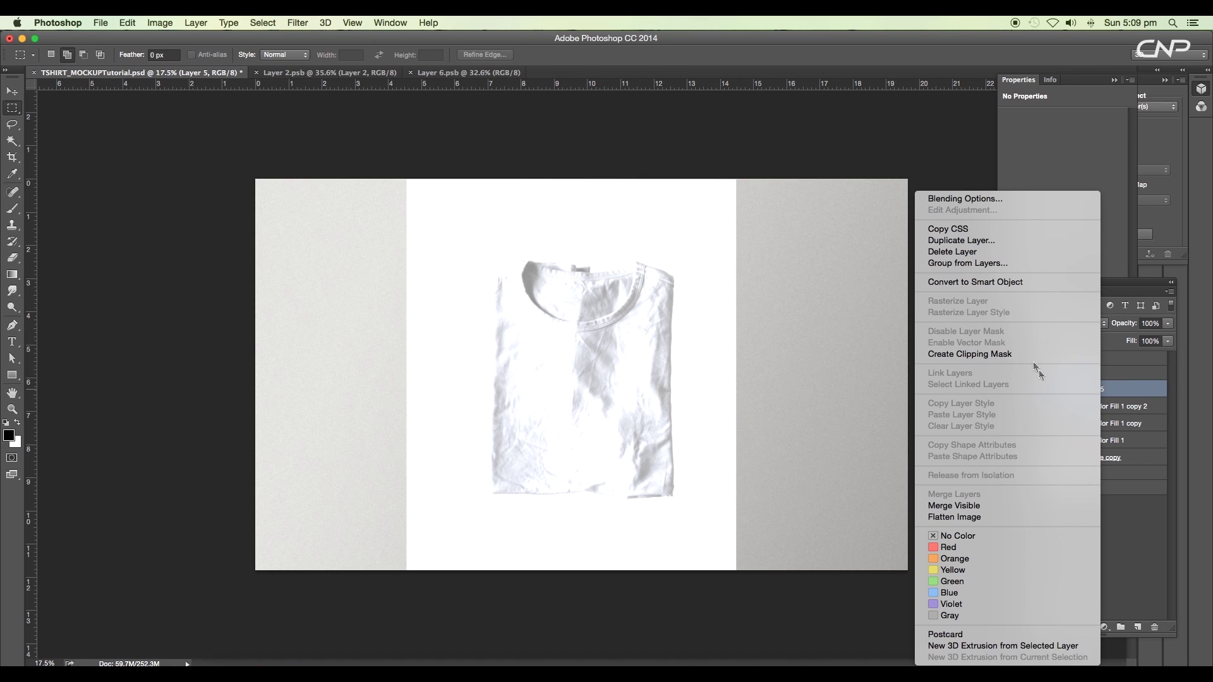
pyautogui.click(1009, 284)
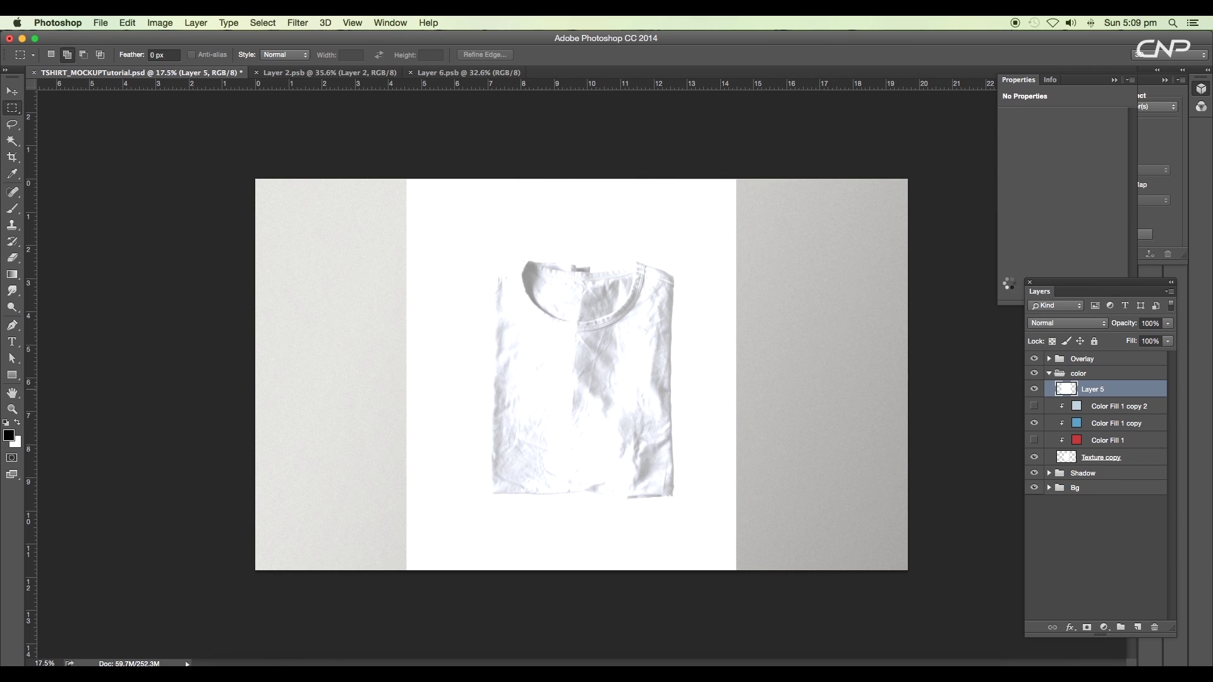
pyautogui.doubleClick(1067, 389)
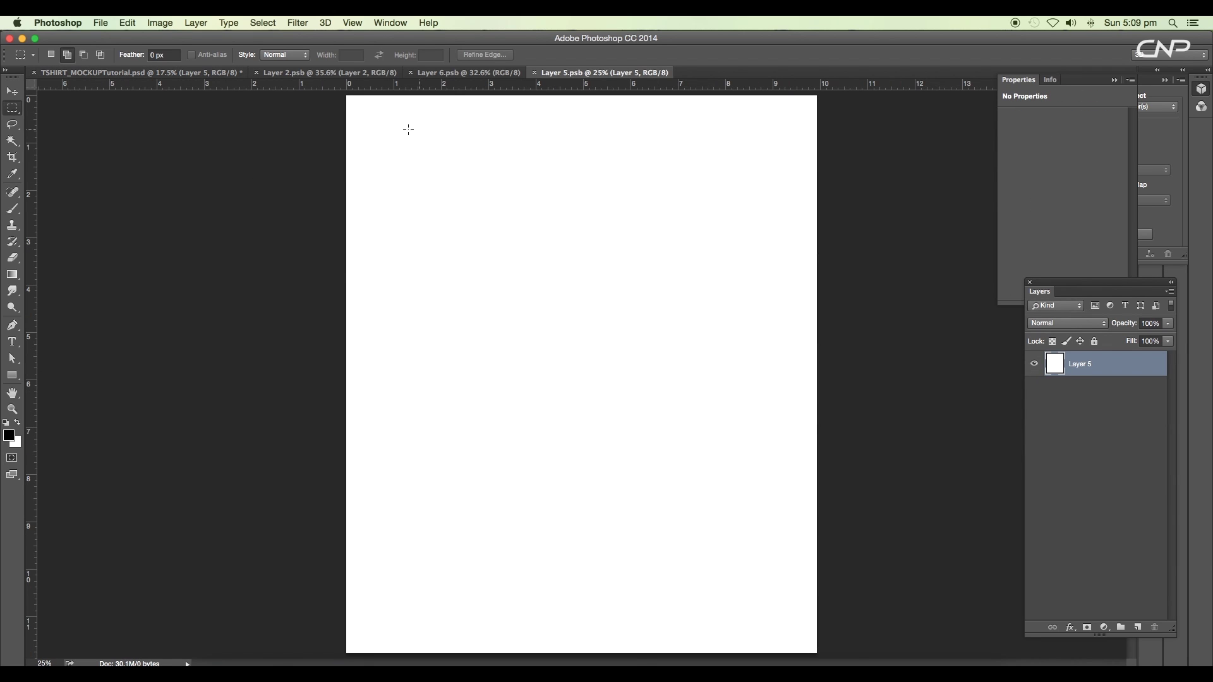
# Copy the Hard Core vector artwork from Layer 2.psb into Layer 5.psb and delete the white layer there.
pyautogui.click(365, 75)
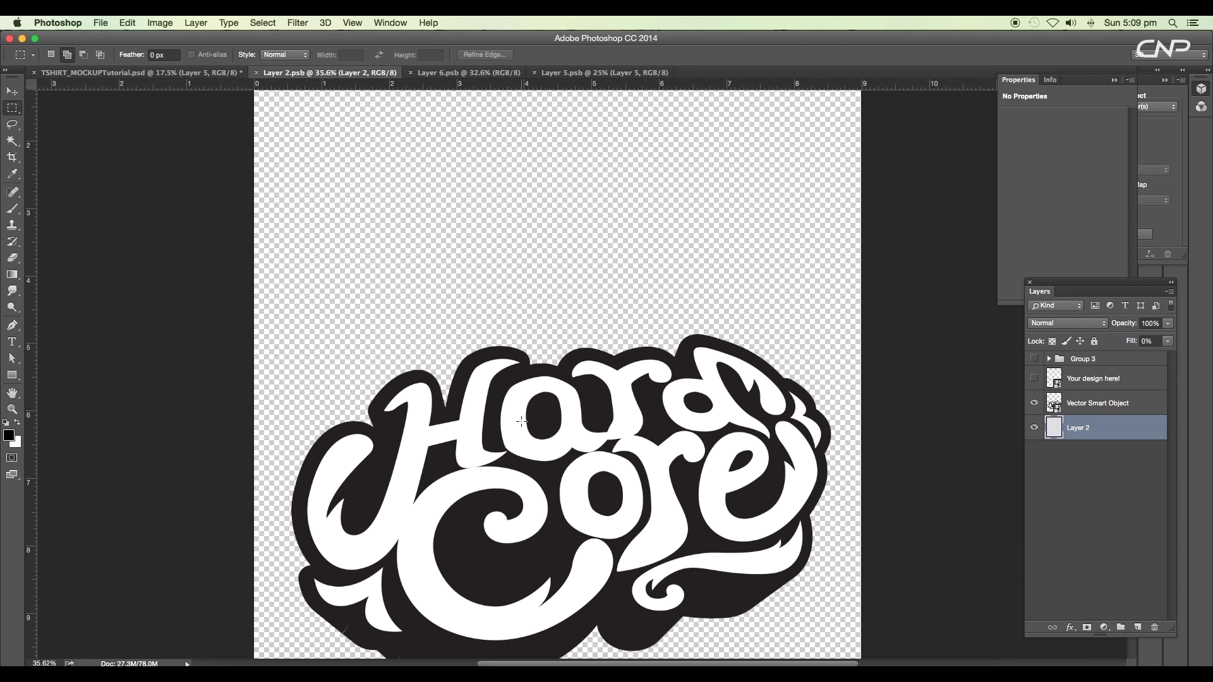
pyautogui.click(11, 91)
pyautogui.moveTo(515, 408); pyautogui.dragTo(592, 320)
pyautogui.click(1106, 389)
pyautogui.press('Delete')
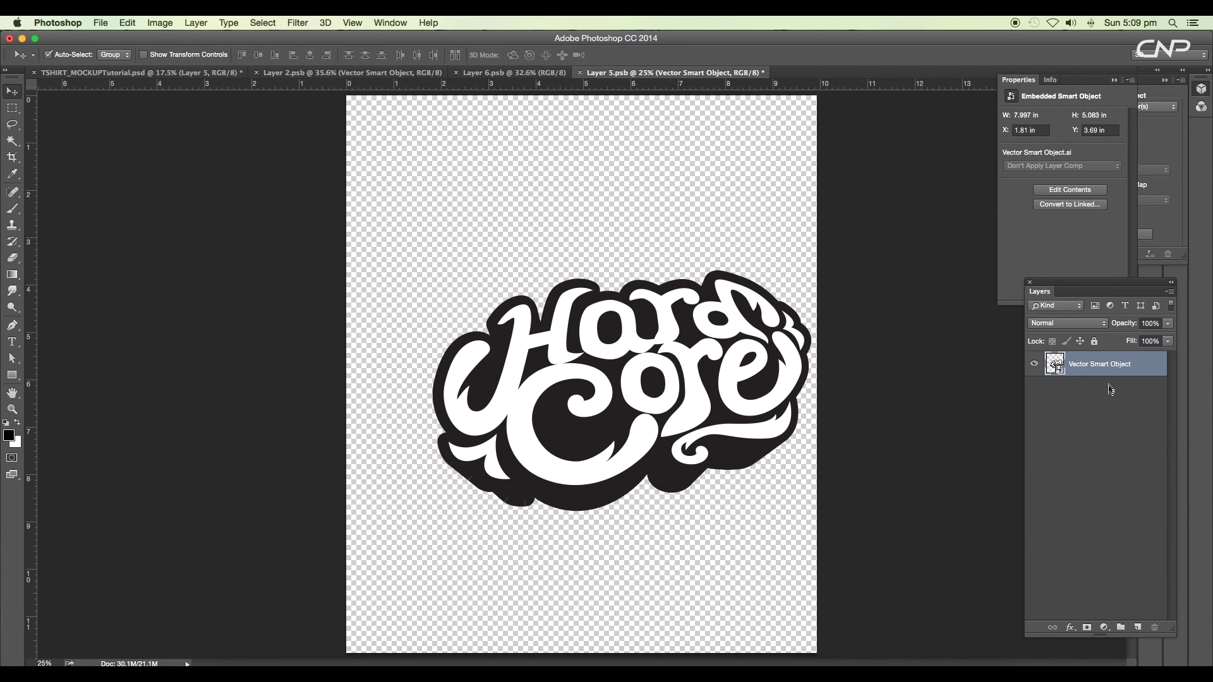
# Move the Hard Core artwork lower in Layer 5.psb, to about X 1.06 in and Y 5.4 in, and save the file.
pyautogui.press('super+minus')
pyautogui.moveTo(649, 397); pyautogui.dragTo(623, 449)
pyautogui.click(100, 23)
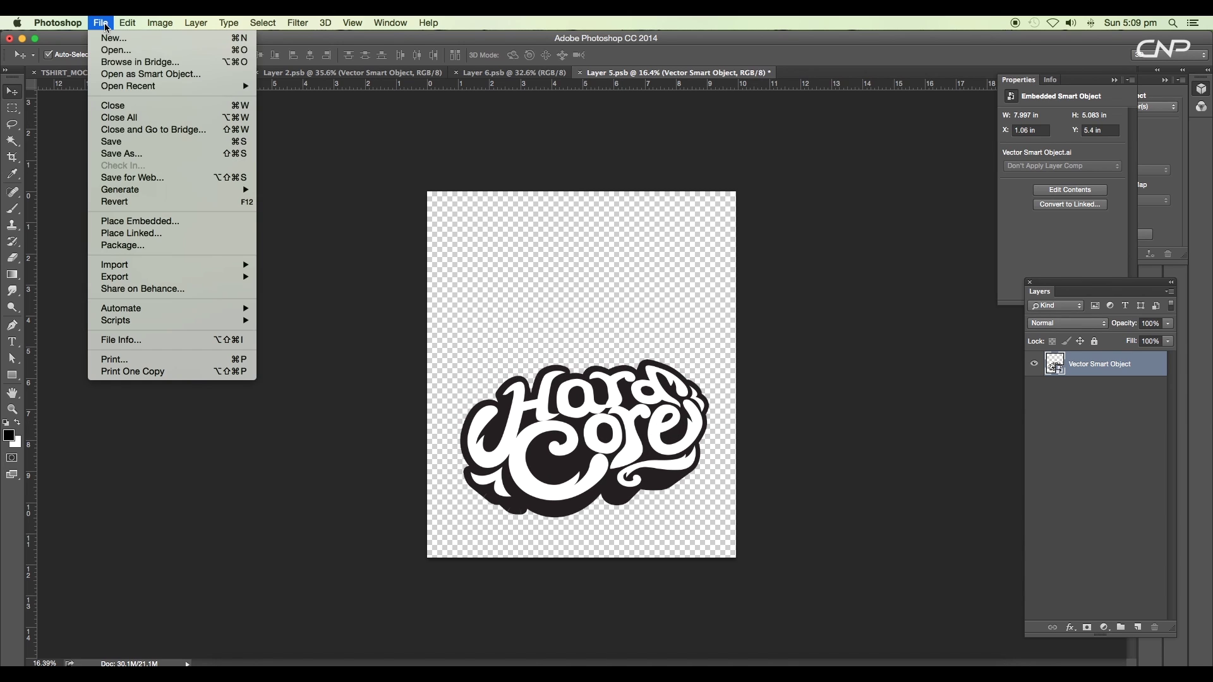
pyautogui.click(139, 141)
# In the T-shirt mockup, turn off Auto-Select and move the Layer 5 design up to about X 5.45 in, Y 4.15 in.
pyautogui.click(151, 74)
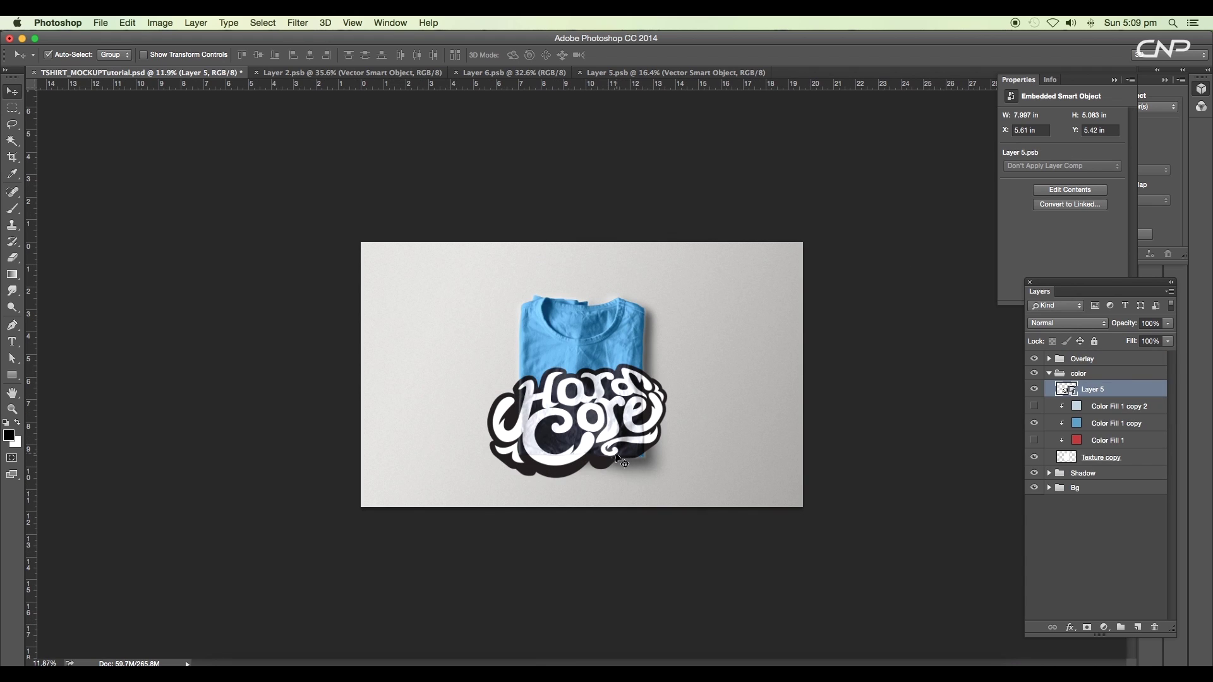
pyautogui.click(48, 56)
pyautogui.moveTo(612, 431); pyautogui.dragTo(642, 369)
pyautogui.scroll(5, 616, 429)
pyautogui.scroll(-1, 640, 434)
pyautogui.scroll(1, 642, 369)
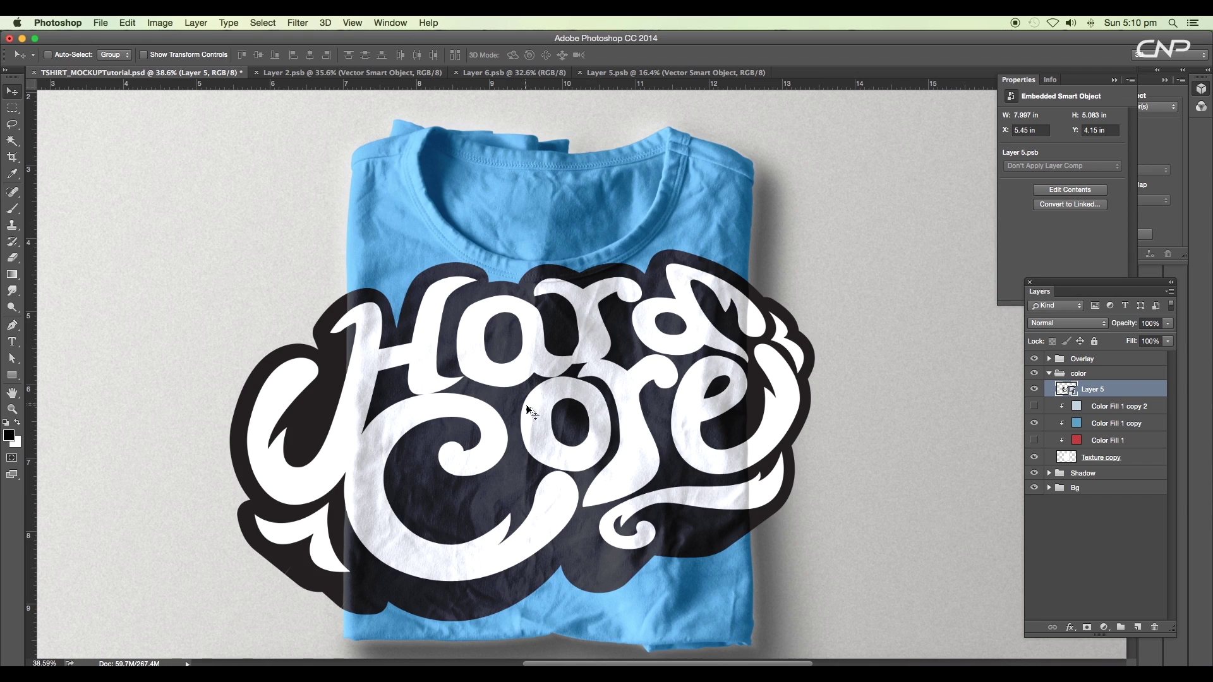
# Inspect the Overlay group's highlight and Texture layers and how they shade the Hard Core design on the shirt.
pyautogui.scroll(2, 525, 386)
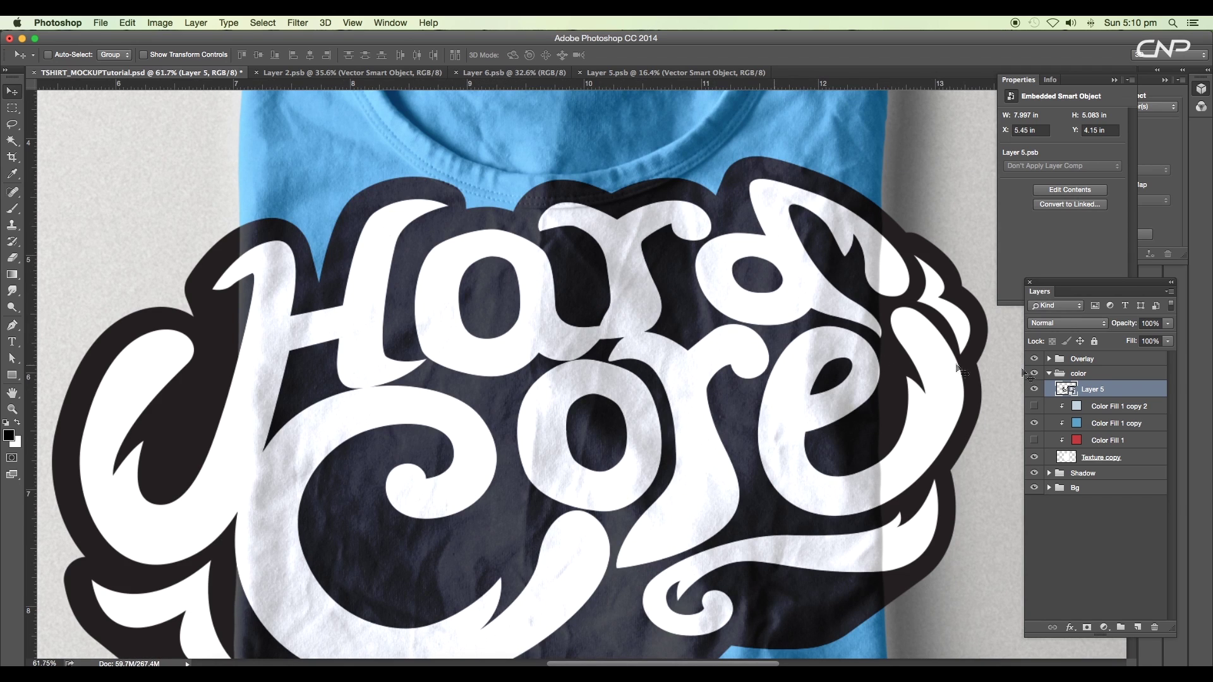
pyautogui.click(1093, 360)
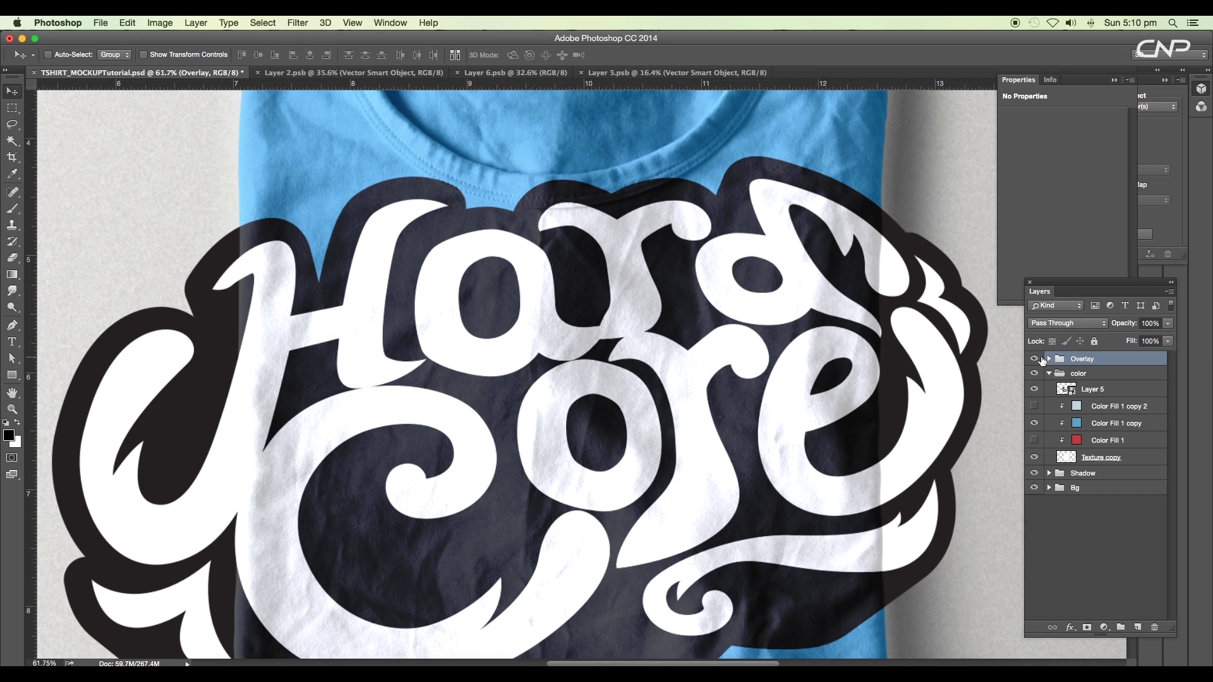
pyautogui.click(1048, 360)
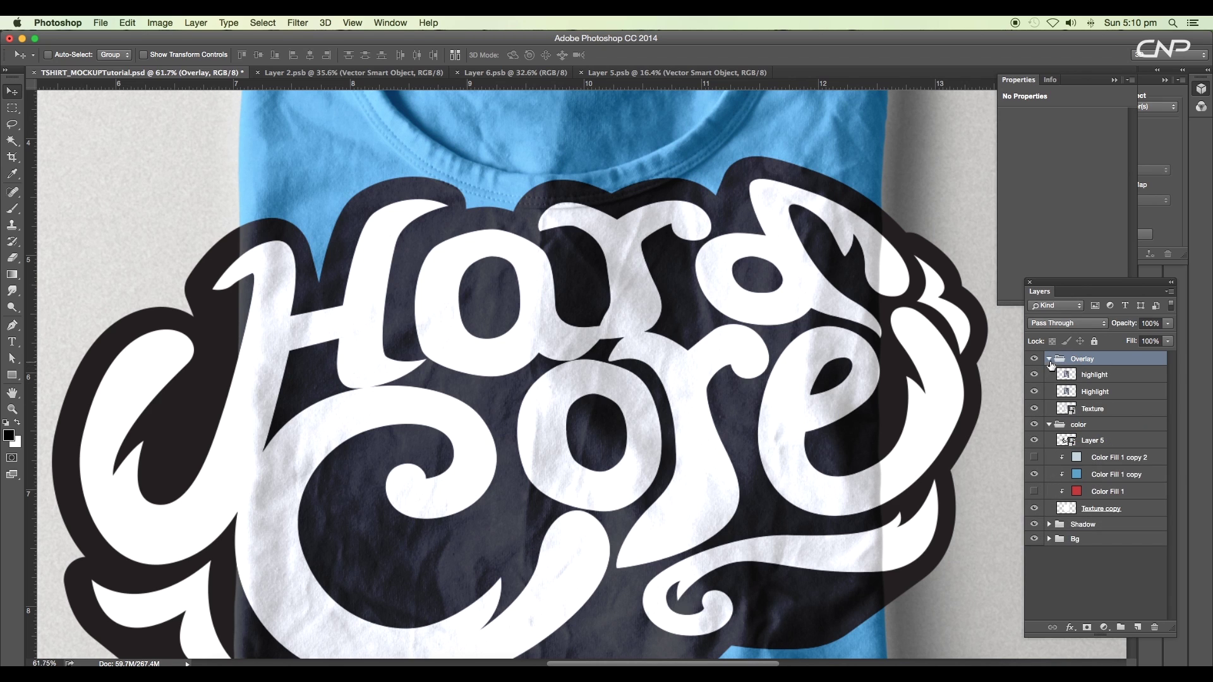
pyautogui.click(1094, 412)
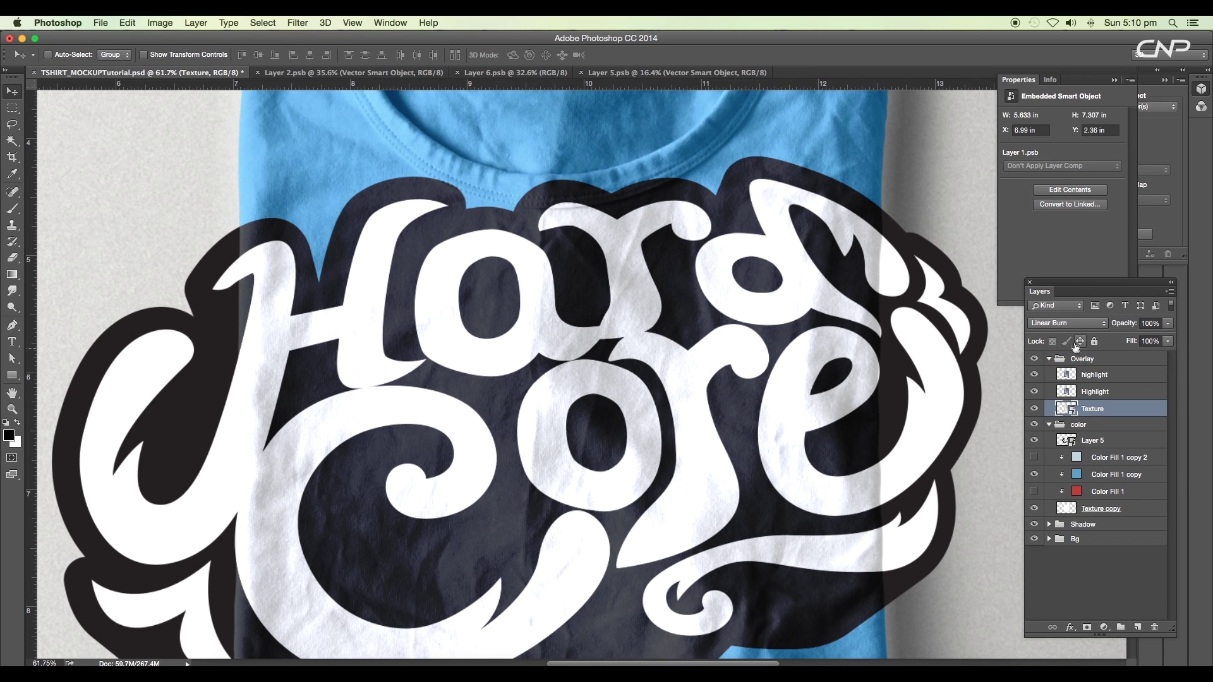
pyautogui.click(1049, 358)
pyautogui.scroll(-3, 657, 409)
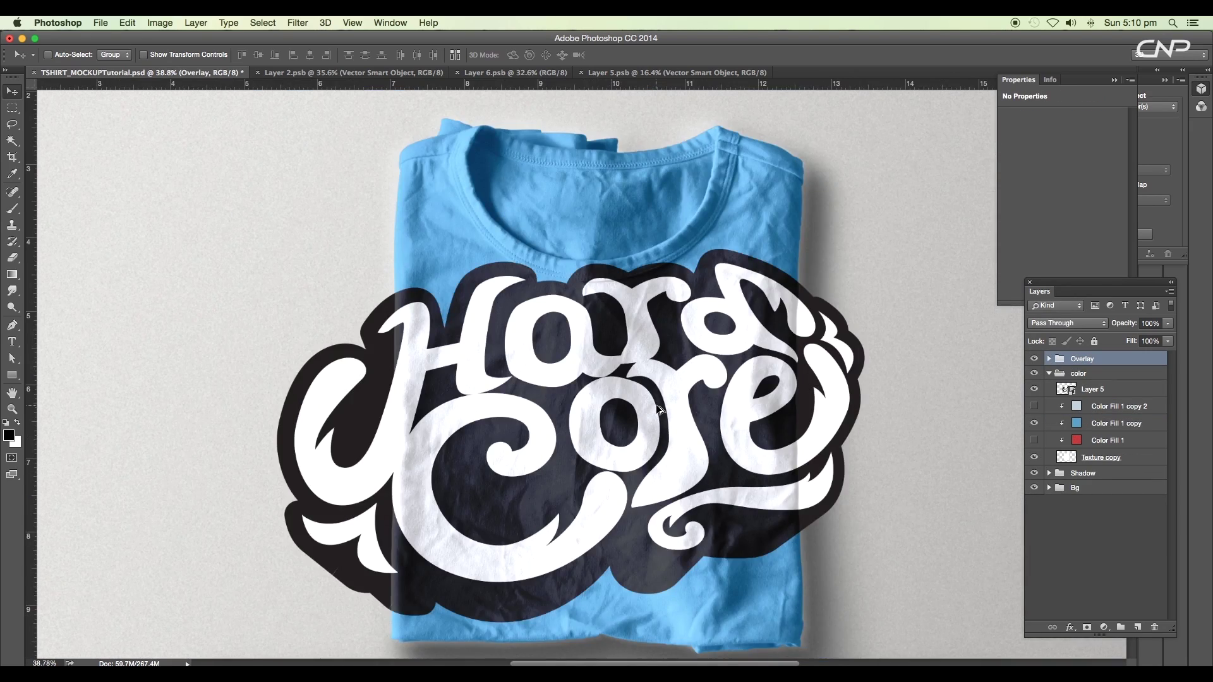
pyautogui.scroll(3, 657, 410)
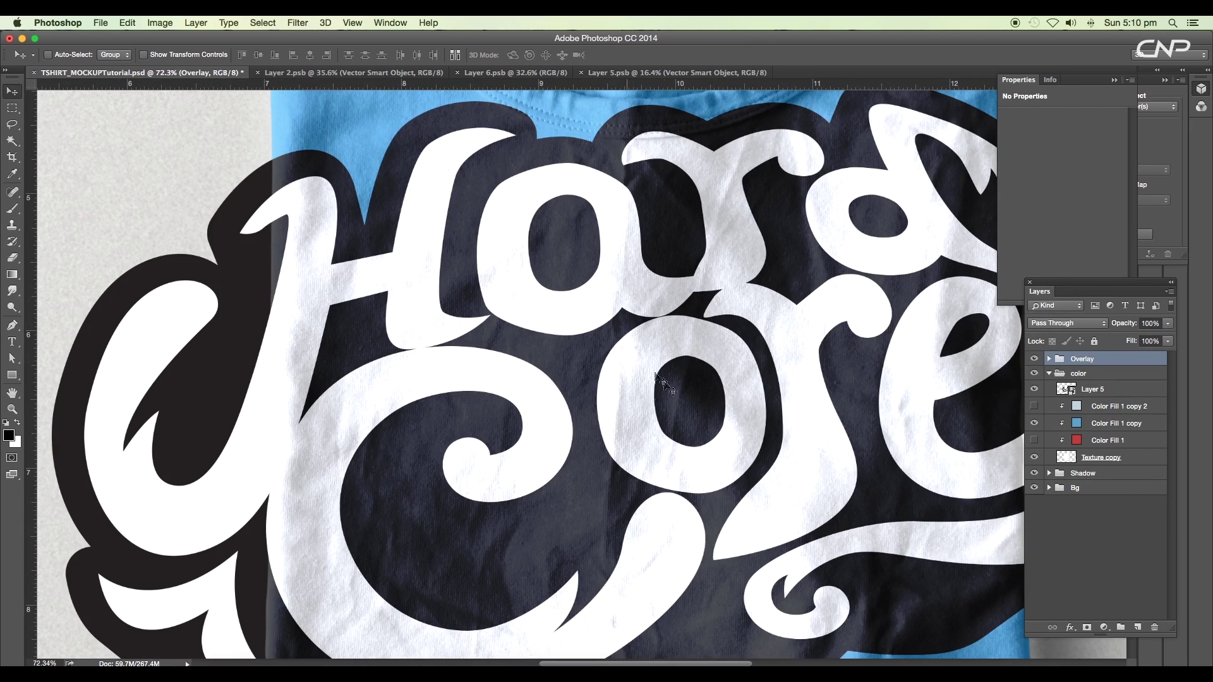
pyautogui.scroll(-4, 670, 388)
pyautogui.scroll(2, 670, 389)
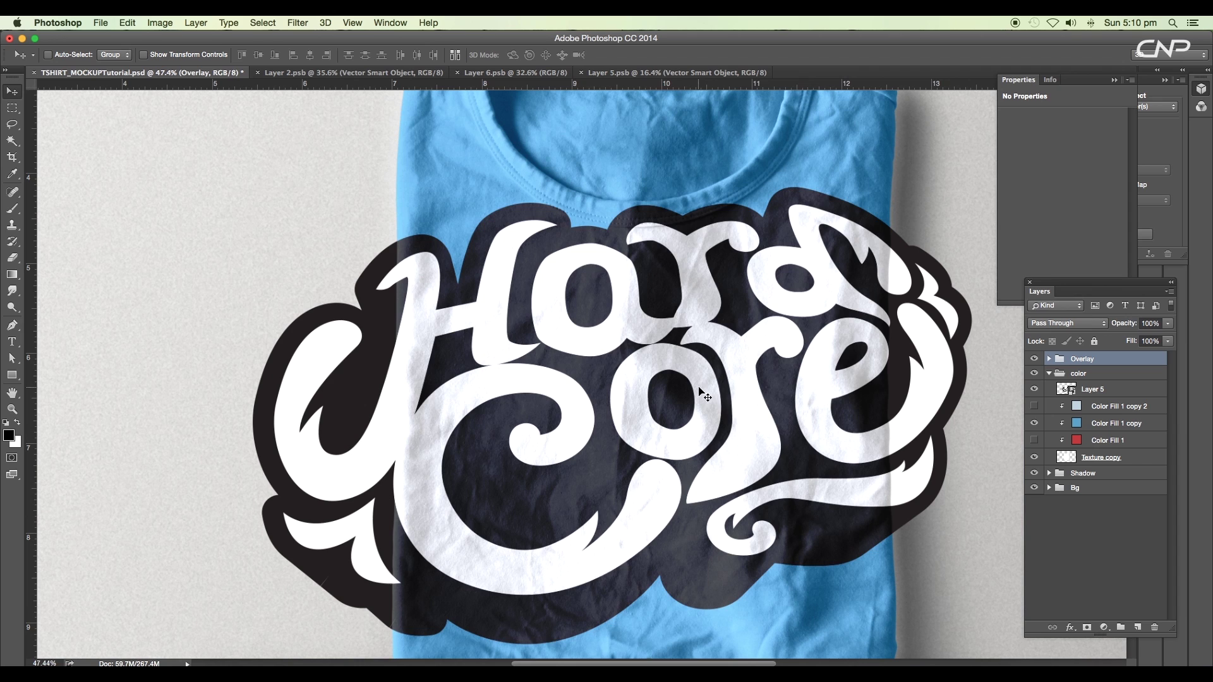
pyautogui.scroll(-2, 762, 420)
# Lower the Layer 5 design on the shirt to about X 5.69 in, Y 4.99 in, keeping the Overlay group in place.
pyautogui.moveTo(750, 411); pyautogui.dragTo(762, 443)
pyautogui.press('super+z')
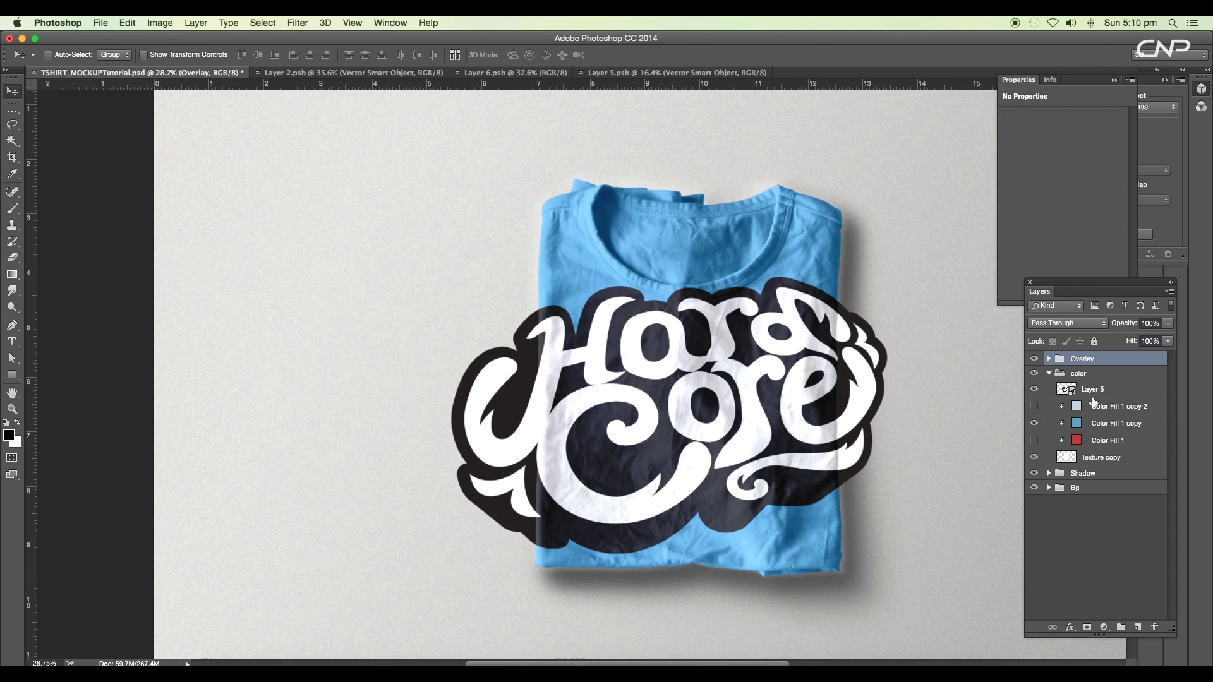
pyautogui.click(1093, 389)
pyautogui.moveTo(665, 400); pyautogui.dragTo(679, 443)
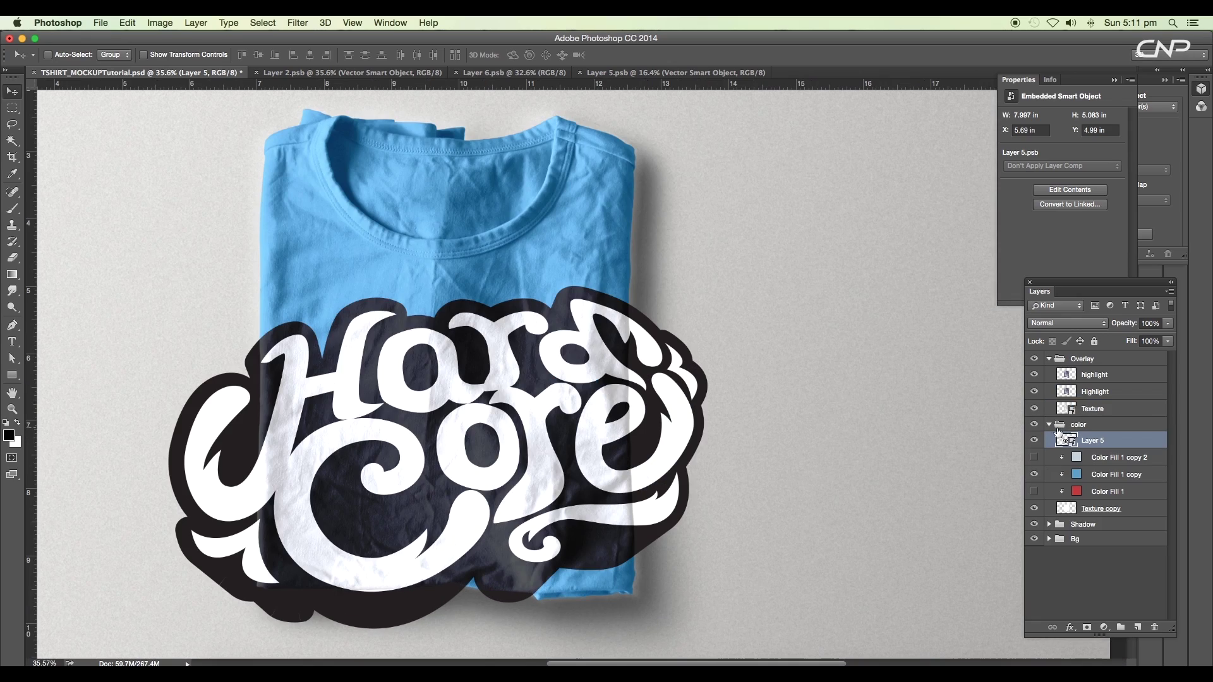
# Clip Layer 5 in the color group to the Texture copy layer so the Hard Core design stays inside the shirt outline.
pyautogui.click(1050, 426)
pyautogui.scroll(1, 446, 404)
pyautogui.hscroll(-5, 446, 403)
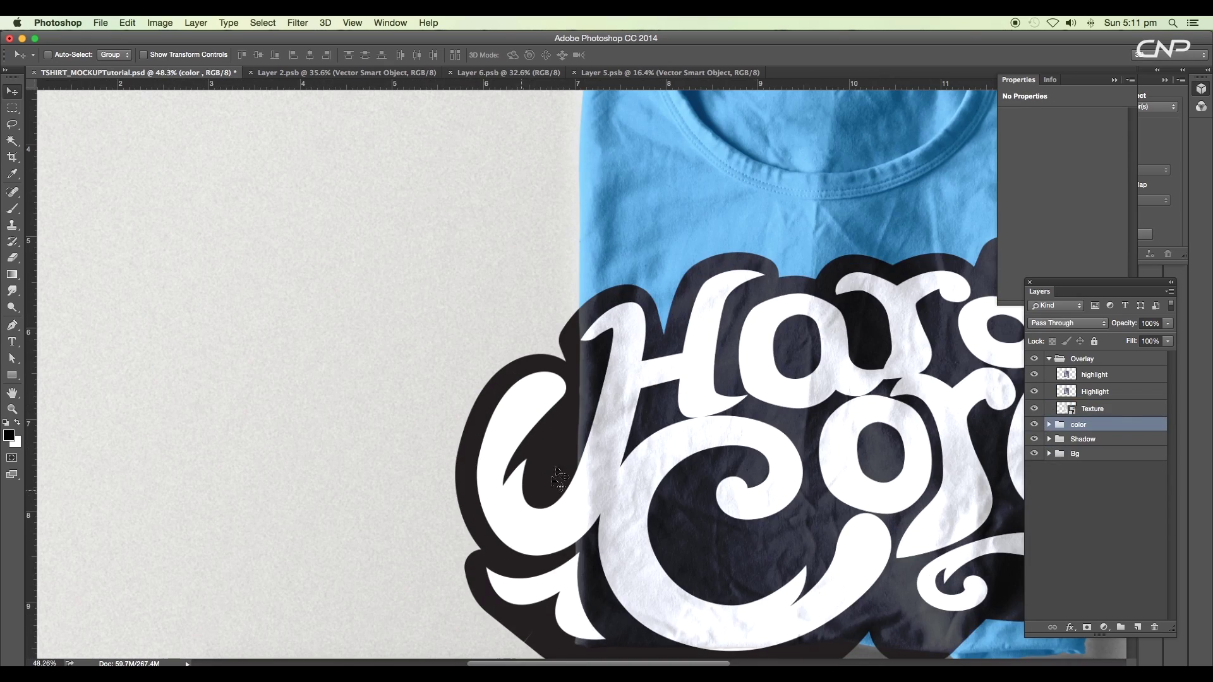
pyautogui.scroll(-1, 776, 500)
pyautogui.scroll(-1, 777, 417)
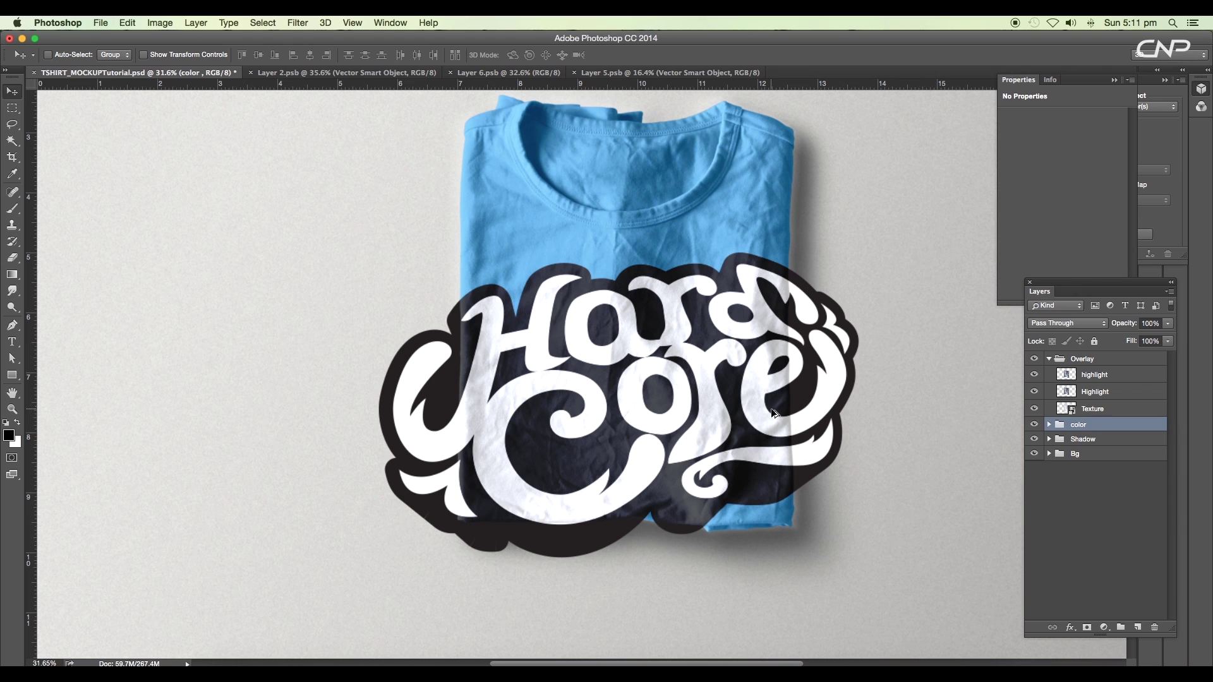
pyautogui.click(1047, 425)
pyautogui.moveTo(1070, 446)
pyautogui.mouseDown()
pyautogui.moveTo(1083, 499)
pyautogui.moveTo(1068, 445)
pyautogui.mouseUp()
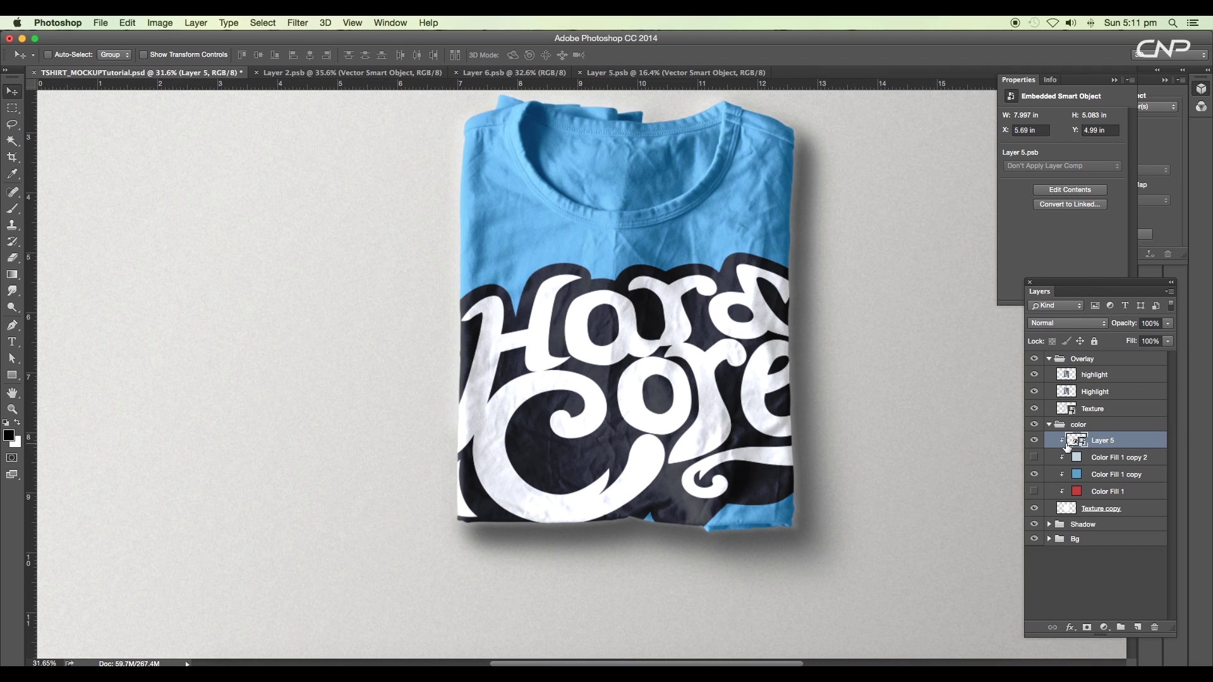
# Examine how the clipped Hard Core design sits on the shirt with Layer 5 toggled, and check its Texture copy base layer.
pyautogui.click(1033, 443)
pyautogui.click(1034, 444)
pyautogui.click(1074, 509)
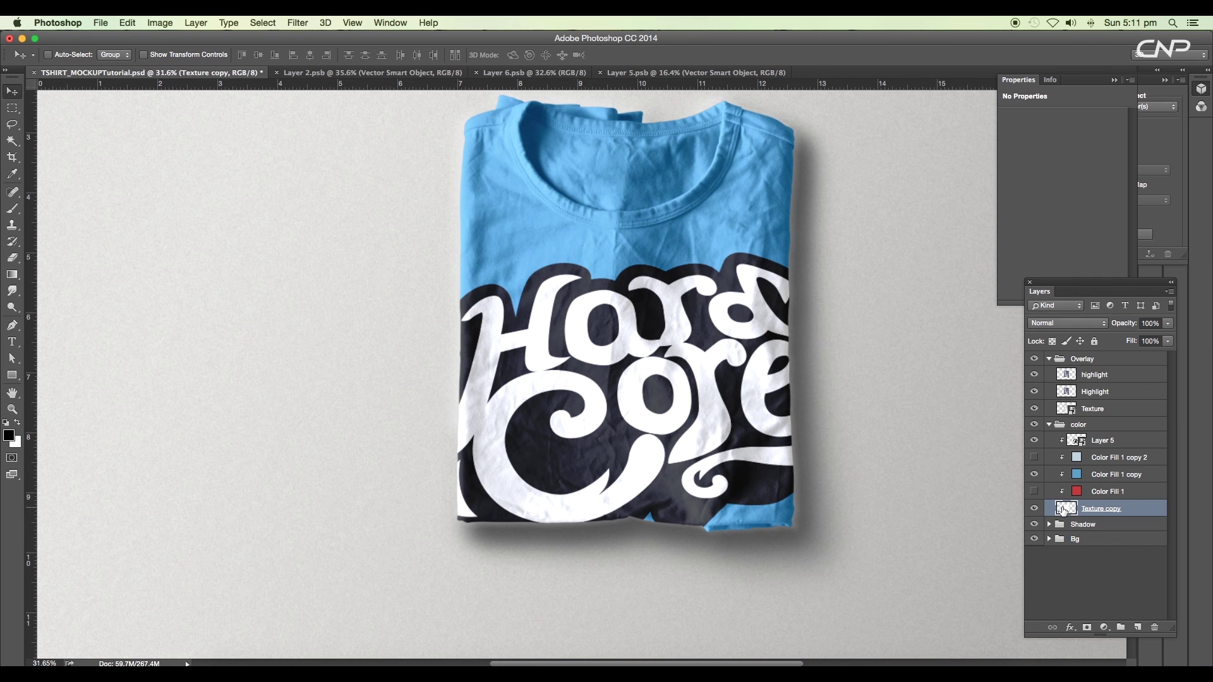
pyautogui.moveTo(1068, 510); pyautogui.dragTo(1028, 500)
pyautogui.scroll(5, 783, 409)
pyautogui.scroll(-5, 783, 408)
pyautogui.scroll(-3, 715, 350)
pyautogui.scroll(3, 634, 458)
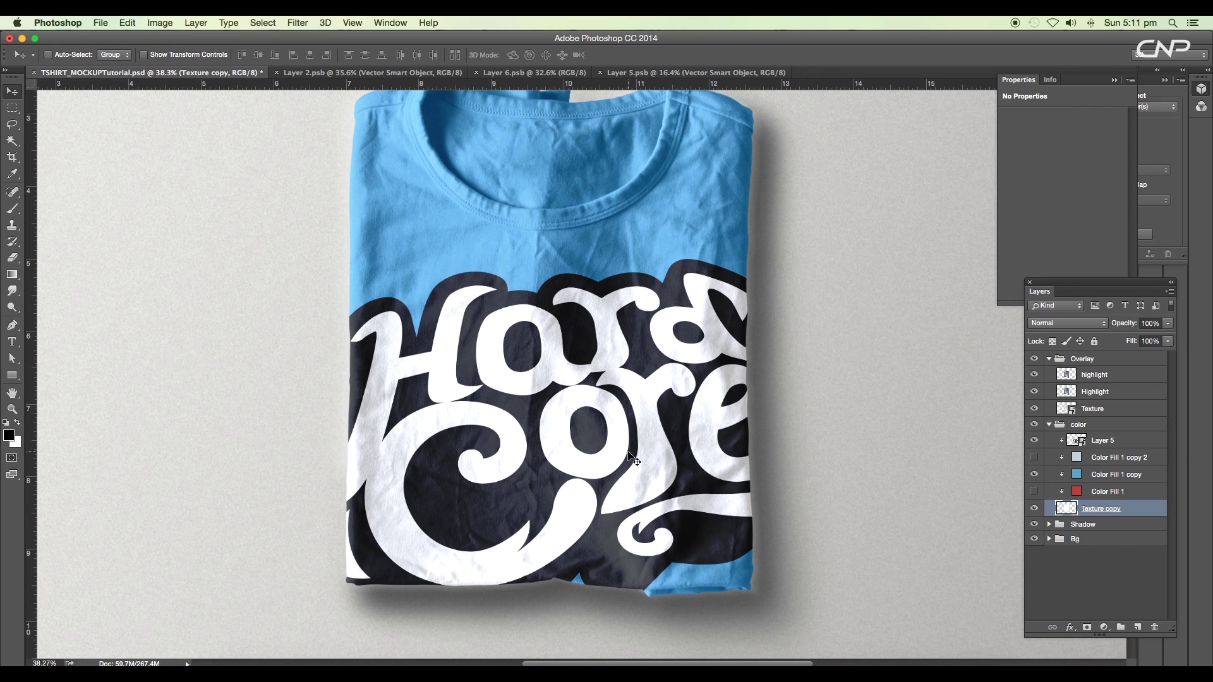
# Place a rasterized duplicate of the Texture layer above Layer 5 in the color group, with its blend mode set to Normal.
pyautogui.click(1105, 411)
pyautogui.moveTo(1133, 412); pyautogui.dragTo(1138, 627)
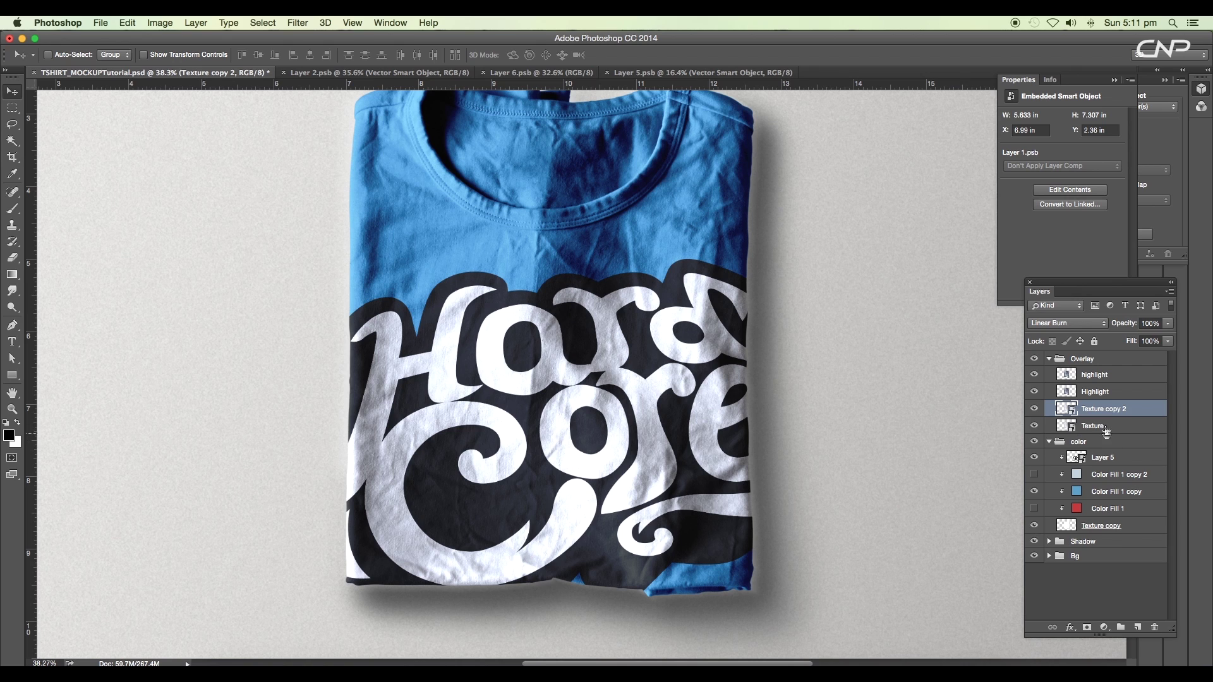
pyautogui.moveTo(1111, 412); pyautogui.dragTo(1100, 448)
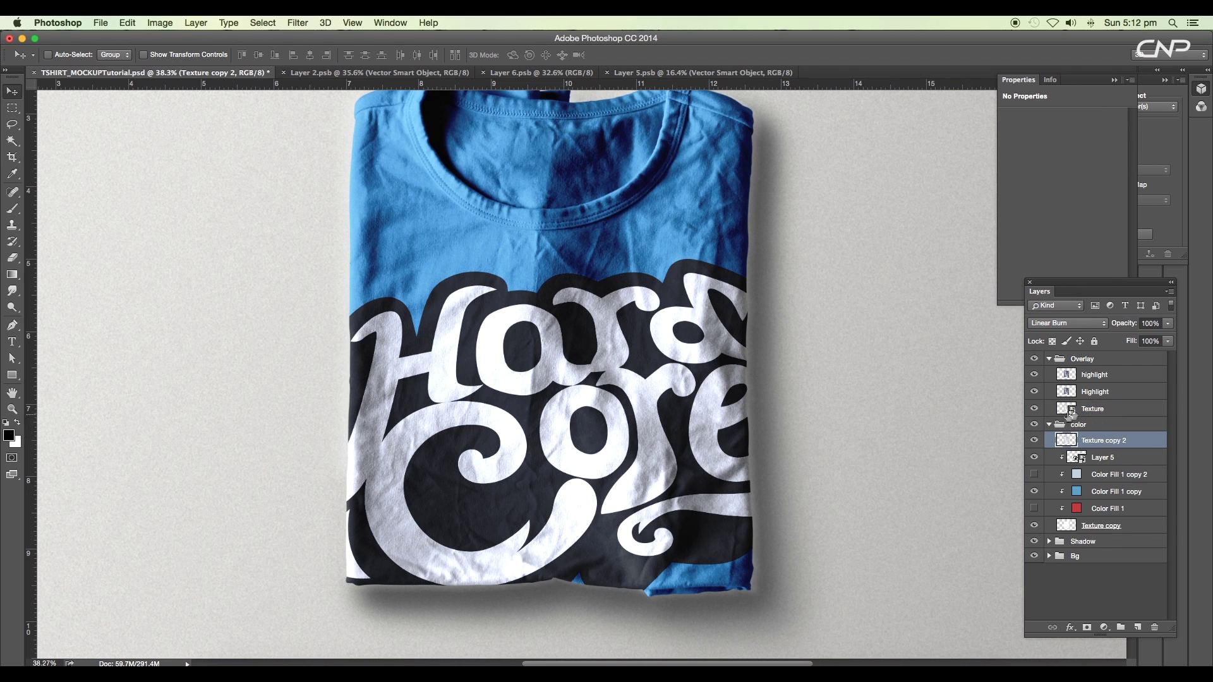
pyautogui.click(1087, 325)
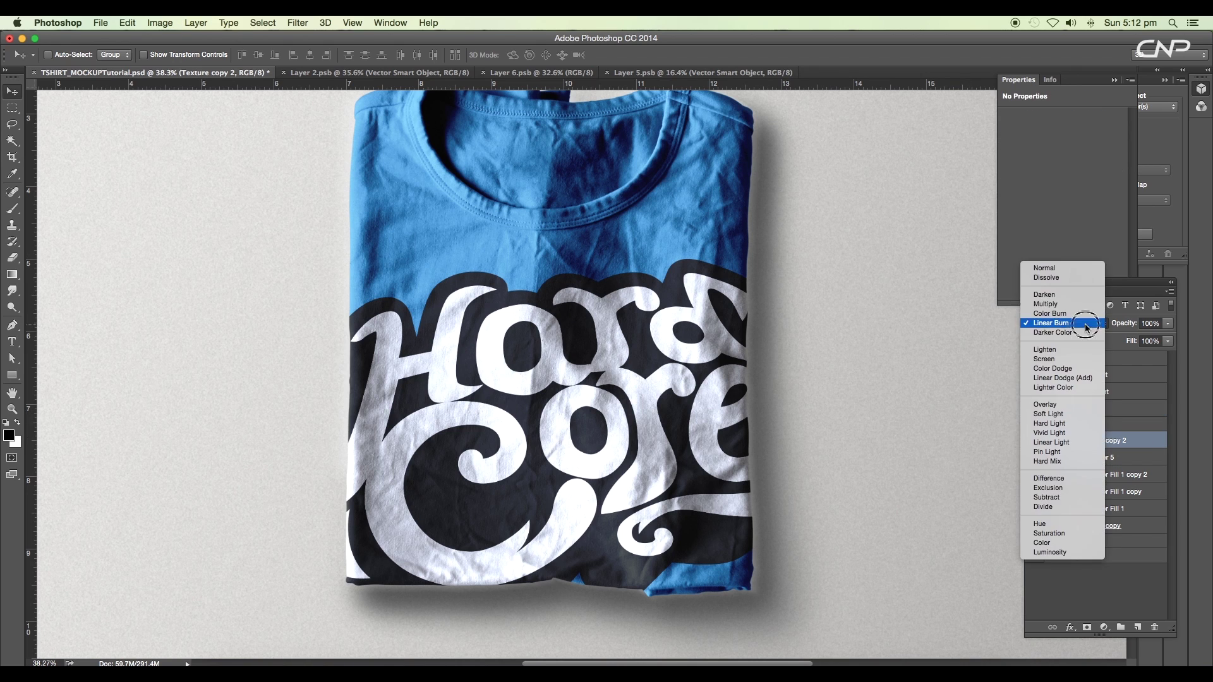
pyautogui.click(1053, 268)
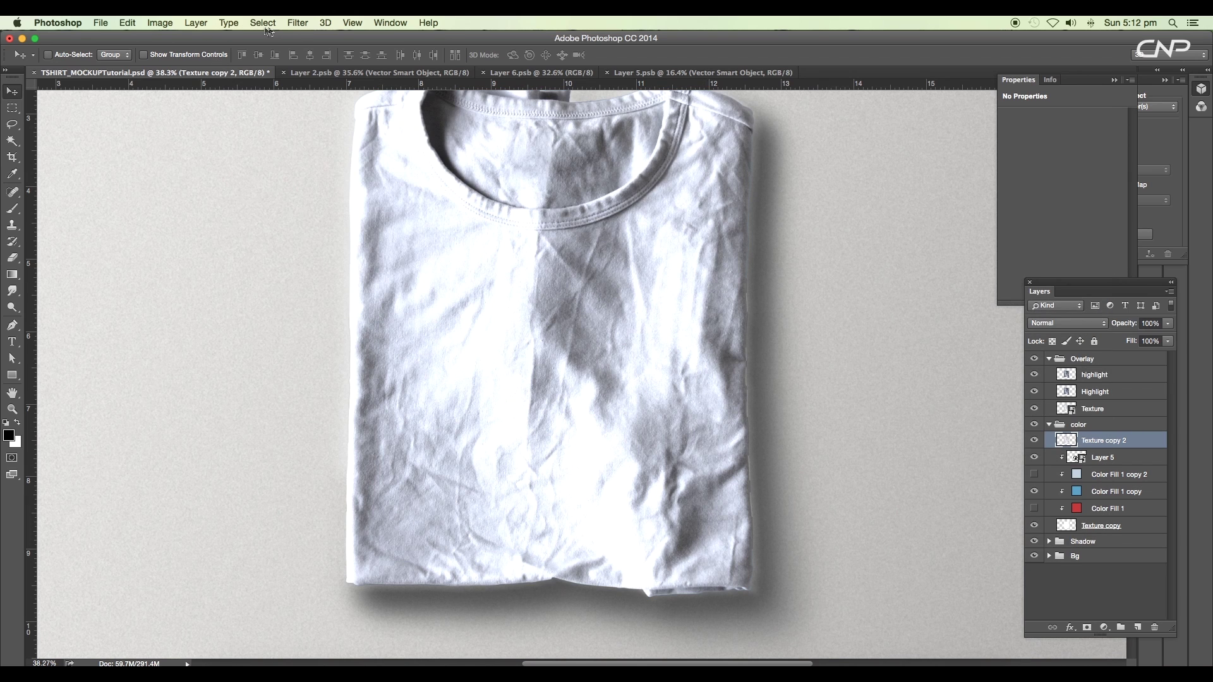
# Try to select the bright fabric areas on Texture copy 2 with Color Range at a fuzziness of 75.
pyautogui.click(297, 22)
pyautogui.moveTo(278, 26)
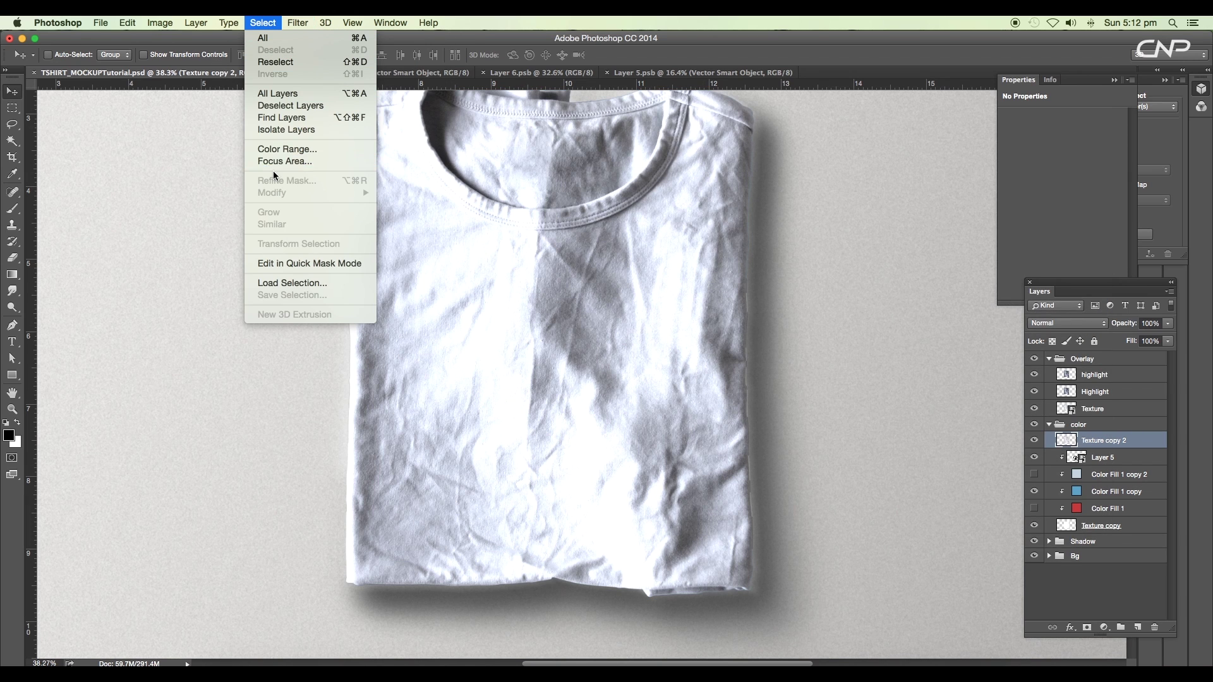
pyautogui.click(285, 149)
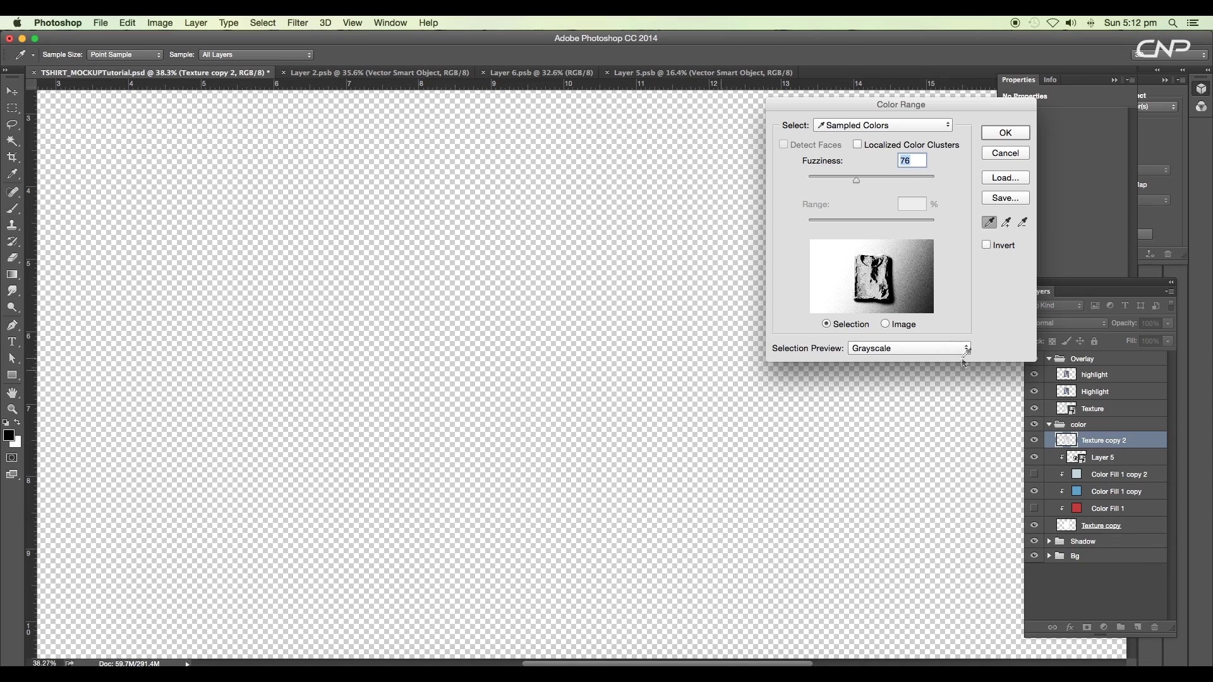
pyautogui.scroll(-5, 576, 295)
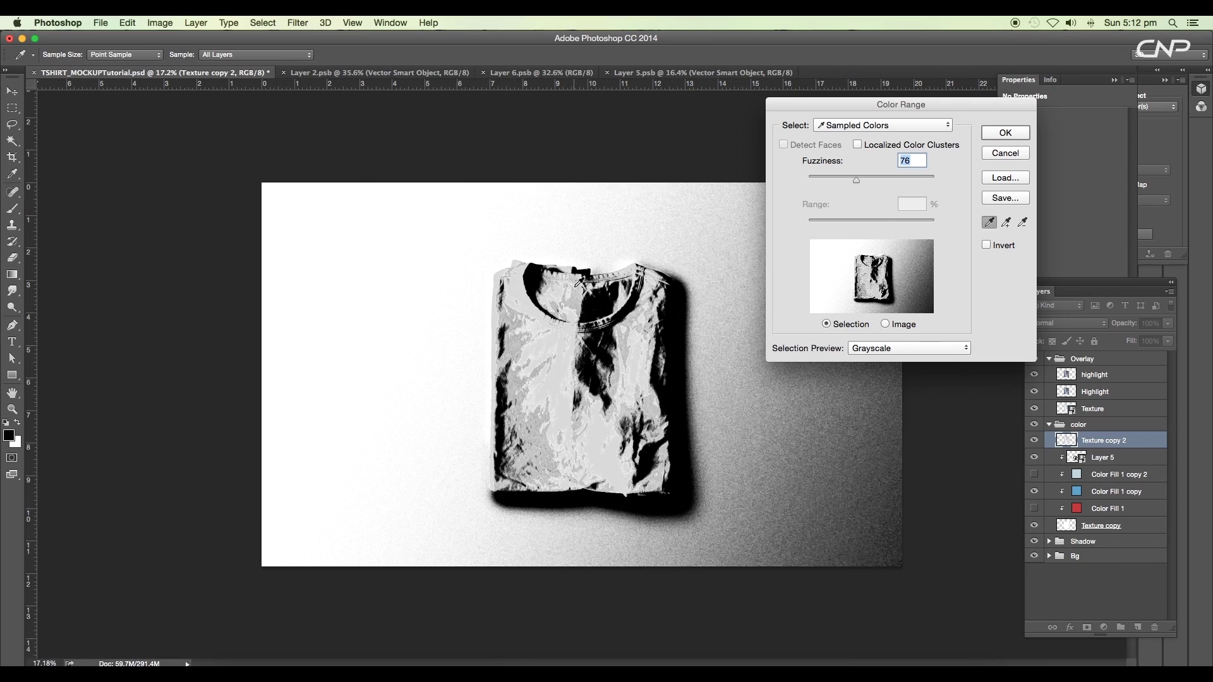
pyautogui.click(536, 282)
pyautogui.scroll(3, 540, 285)
pyautogui.click(531, 279)
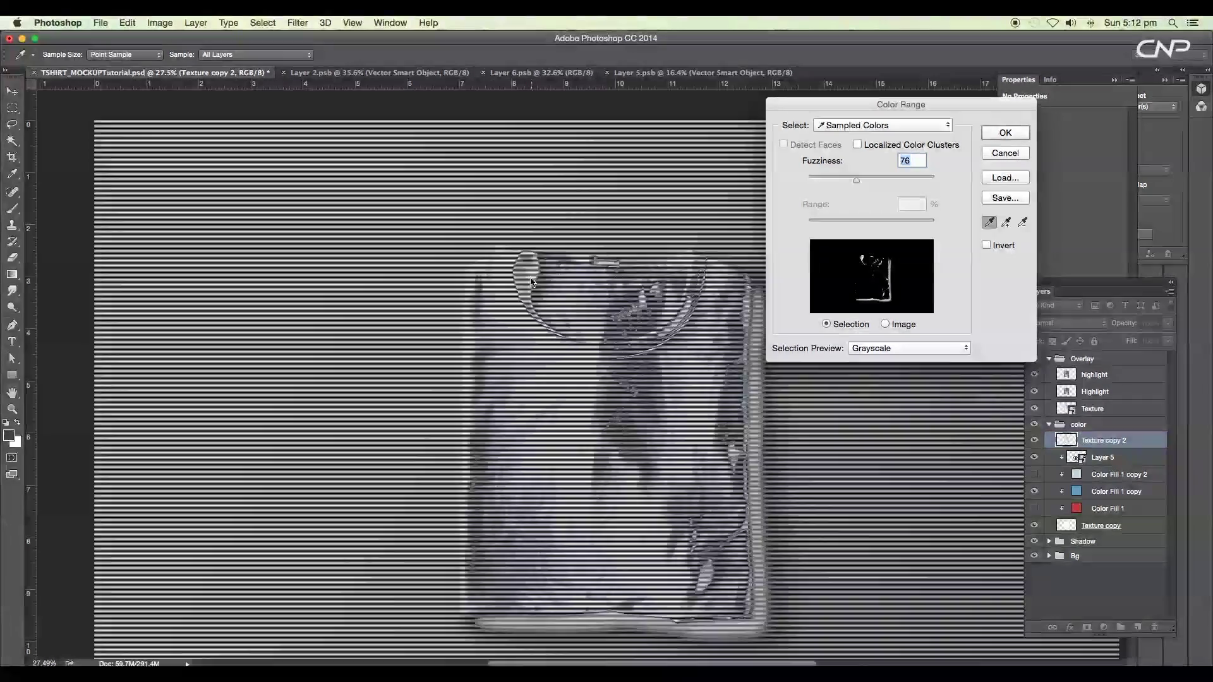
pyautogui.click(554, 314)
pyautogui.keyDown('shift'); pyautogui.click(559, 310); pyautogui.keyUp('shift')
pyautogui.keyDown('shift'); pyautogui.click(558, 310); pyautogui.keyUp('shift')
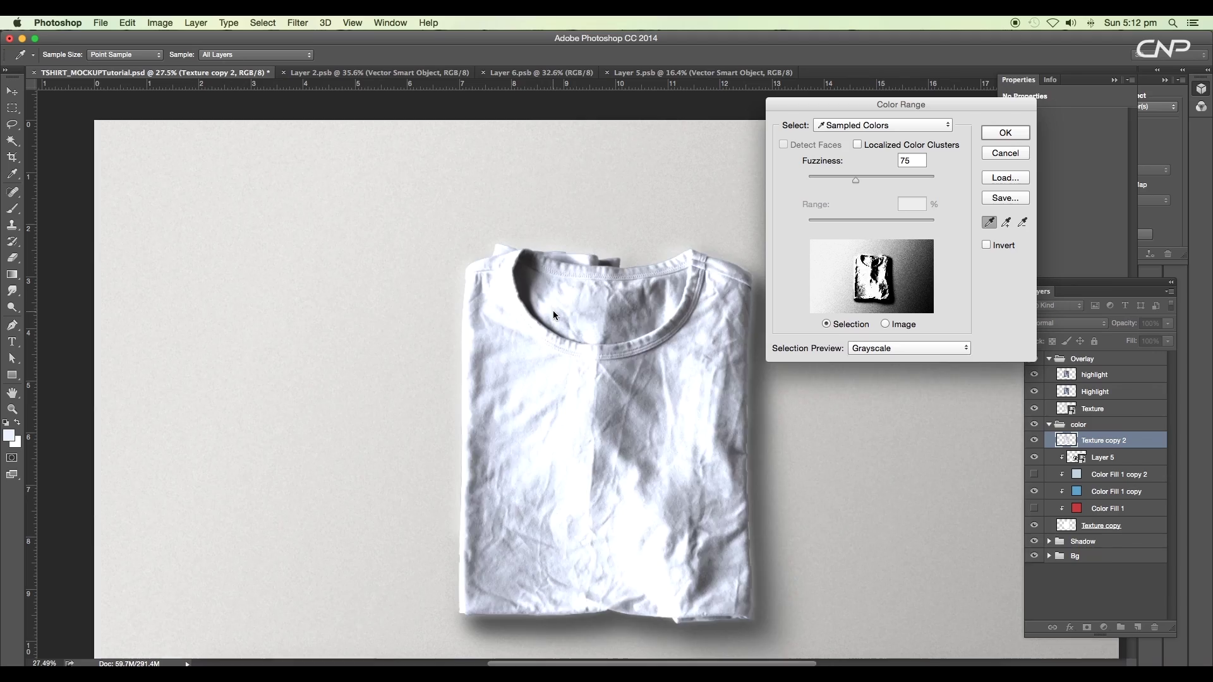
pyautogui.keyDown('shift'); pyautogui.click(583, 399); pyautogui.keyUp('shift')
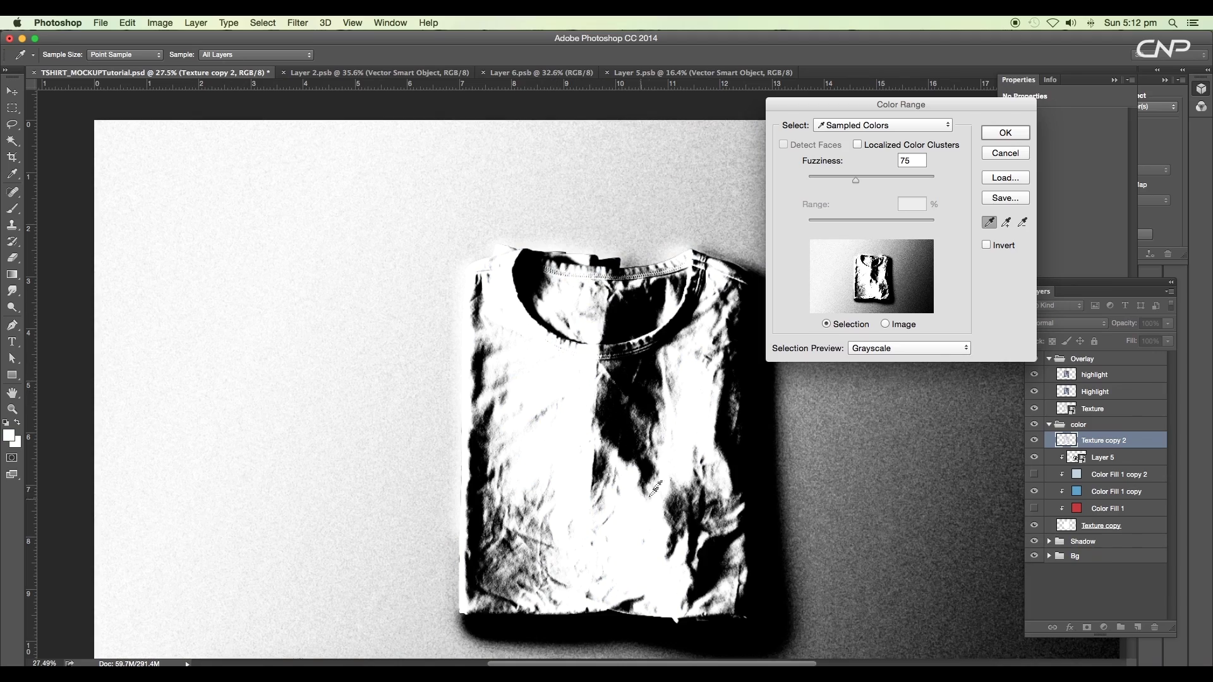
pyautogui.scroll(-1, 700, 525)
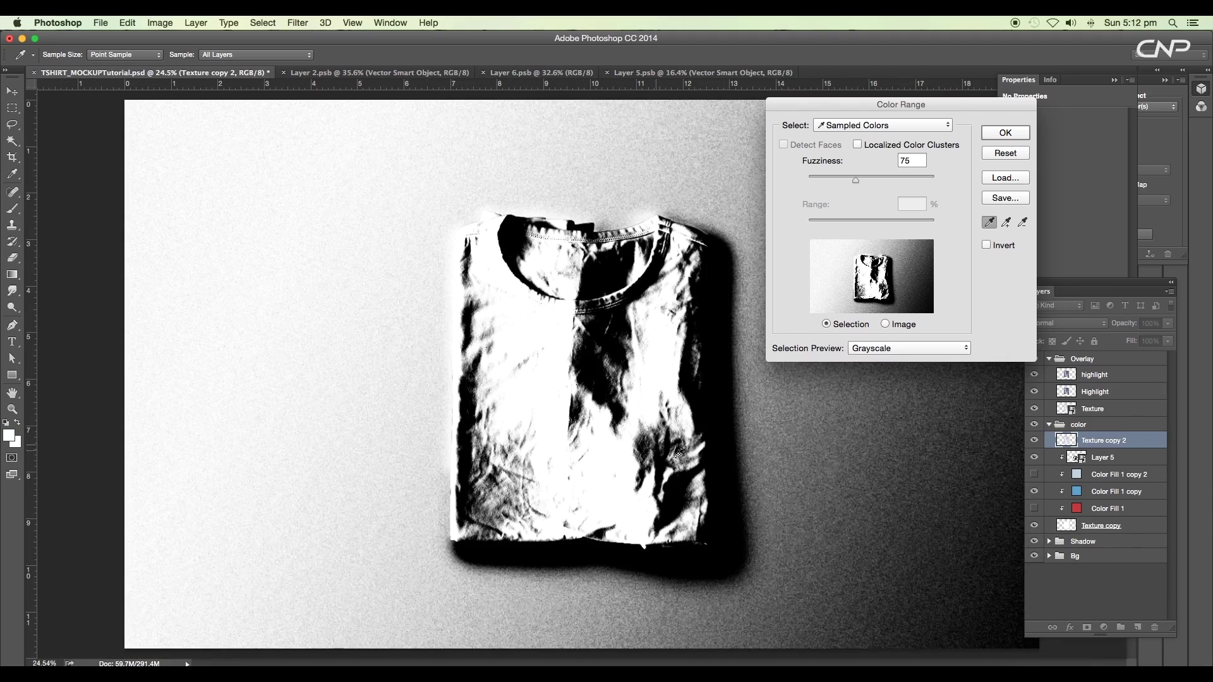
pyautogui.scroll(-1, 668, 324)
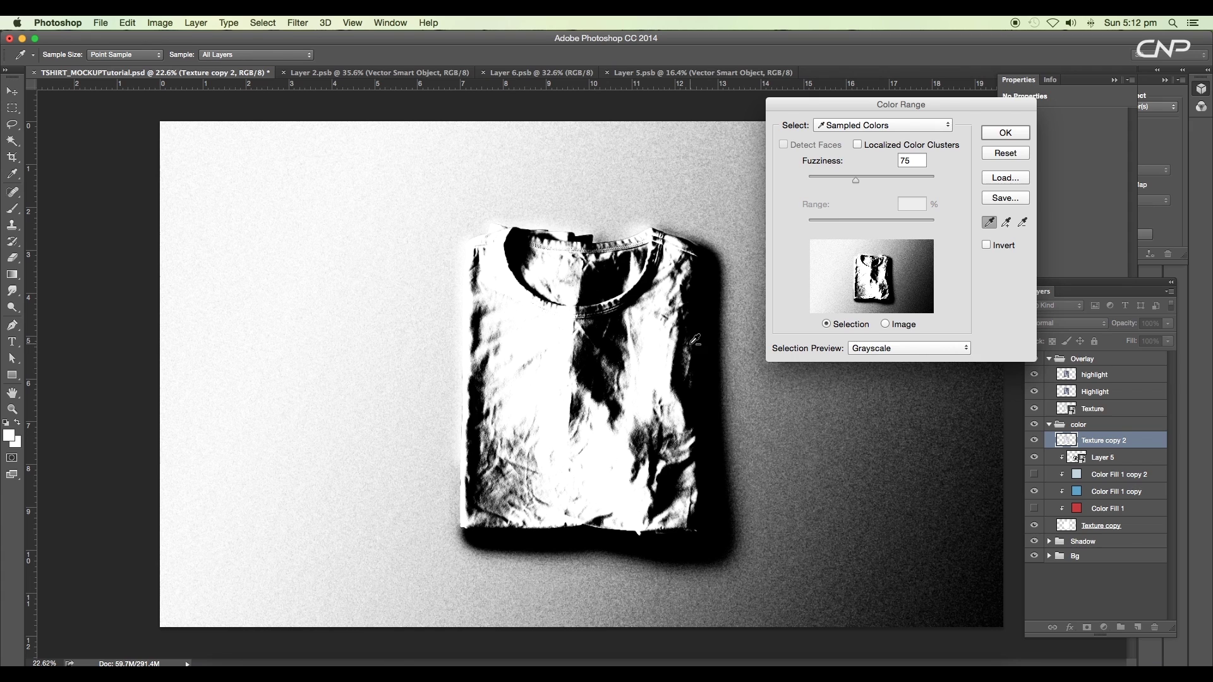
pyautogui.click(1005, 134)
pyautogui.press('v')
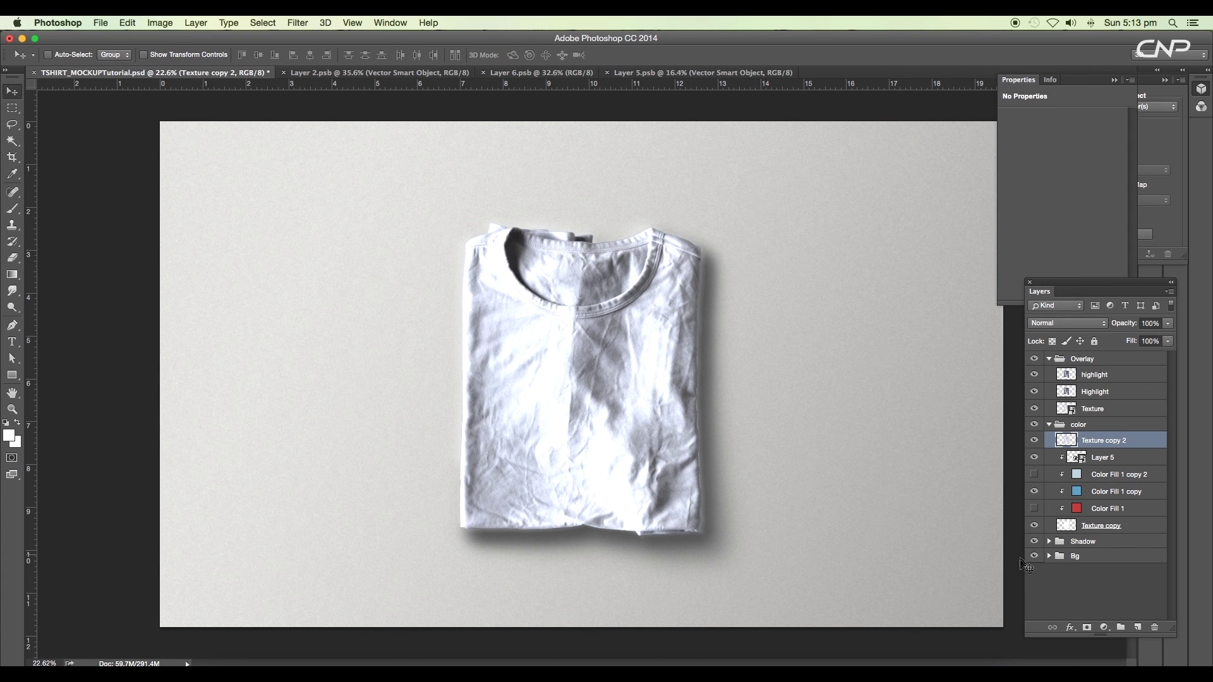
# Hide Gradient Map 1 and Layer 4 in the Bg group, keeping only the plain Layer 0 as the background.
pyautogui.click(1061, 556)
pyautogui.click(1049, 556)
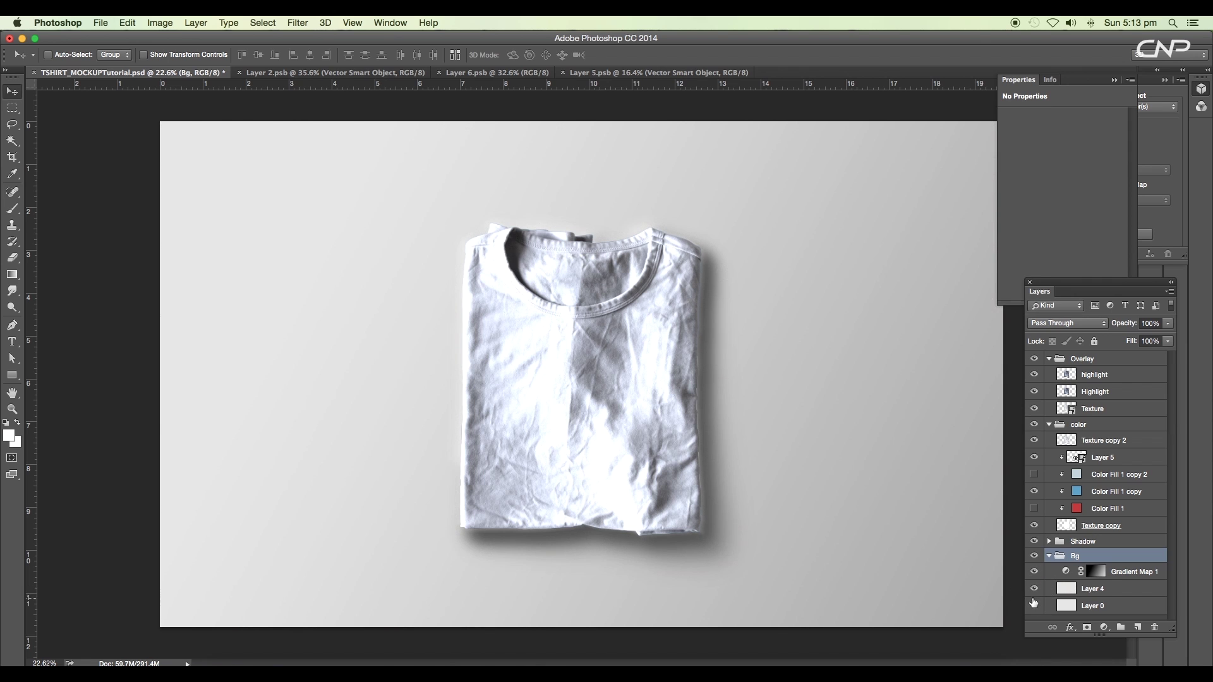
pyautogui.click(1034, 588)
pyautogui.click(1035, 606)
pyautogui.click(1035, 572)
pyautogui.click(1034, 589)
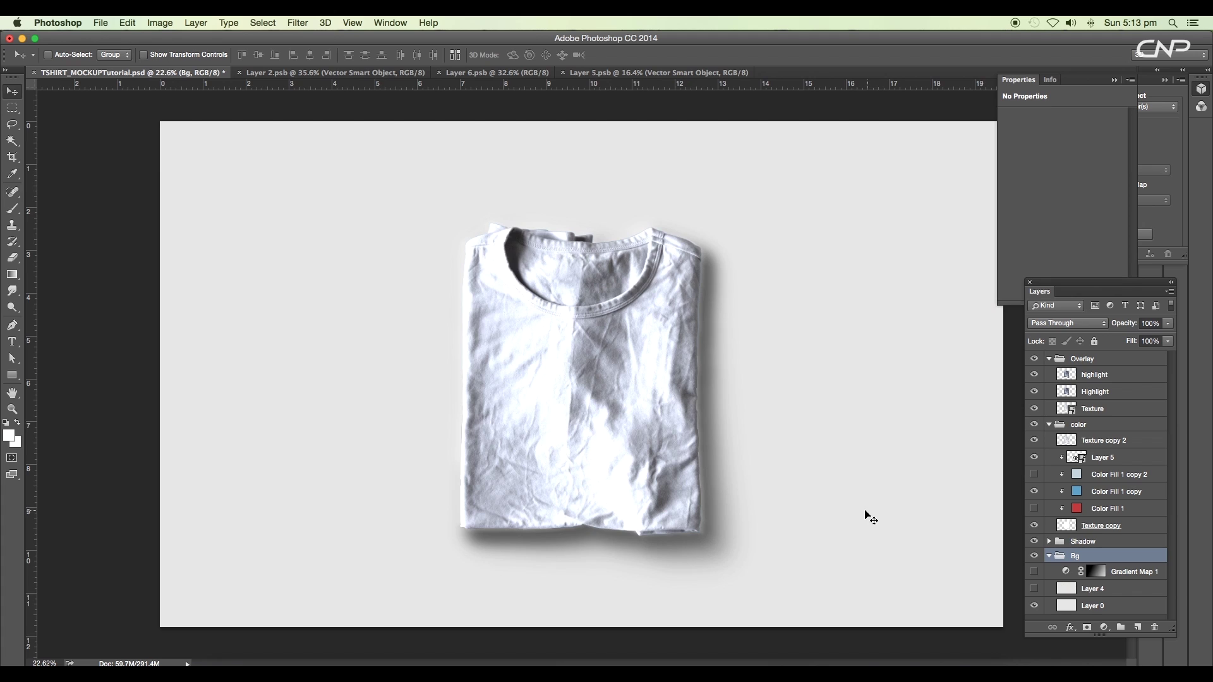
pyautogui.scroll(-1, 583, 325)
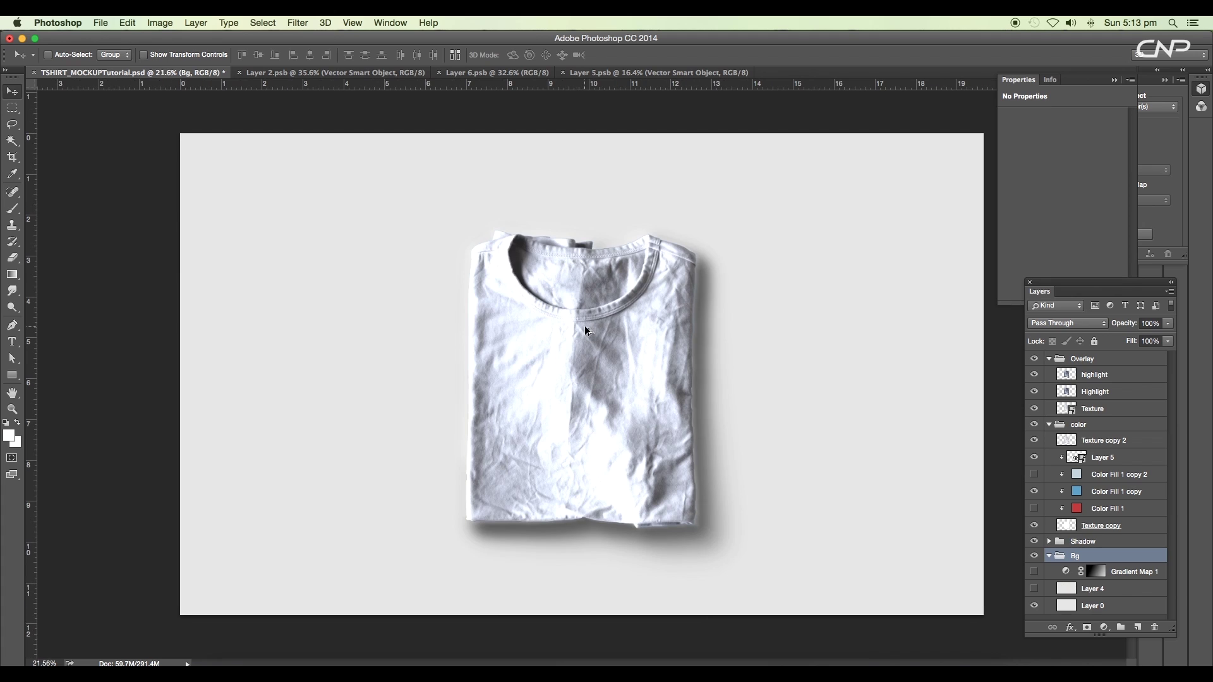
# Start a Color Range selection on Texture copy 2 and set its fuzziness to 95.
pyautogui.click(1089, 441)
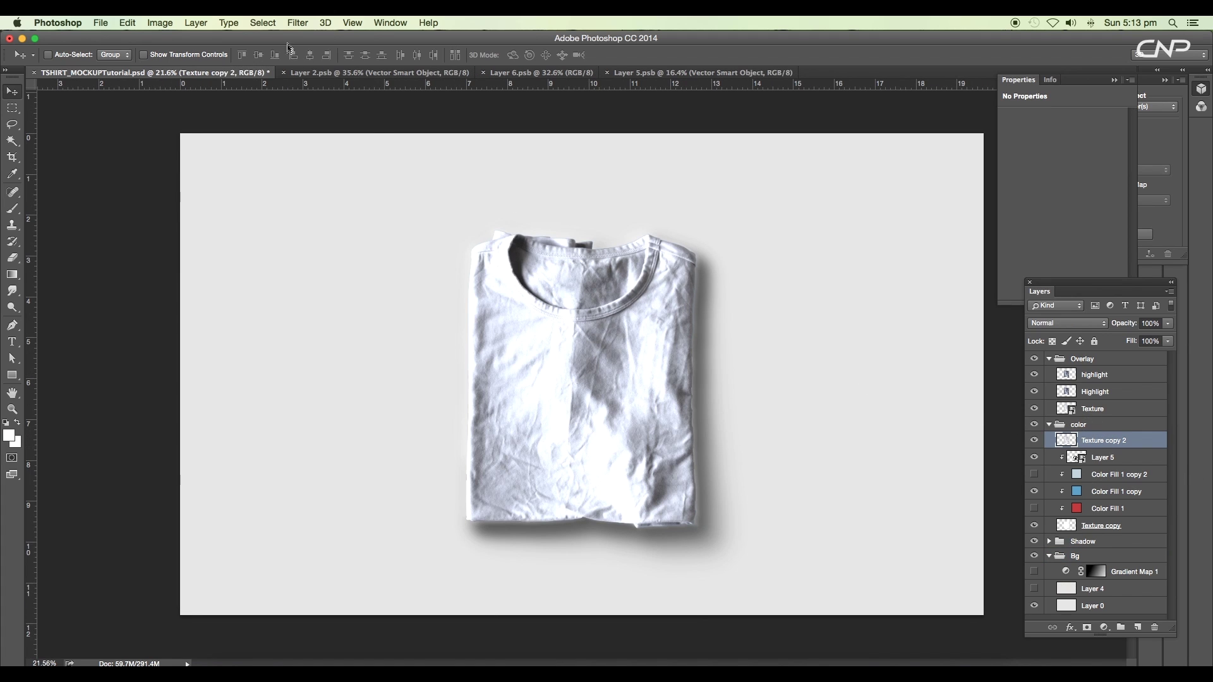
pyautogui.click(263, 24)
pyautogui.click(283, 149)
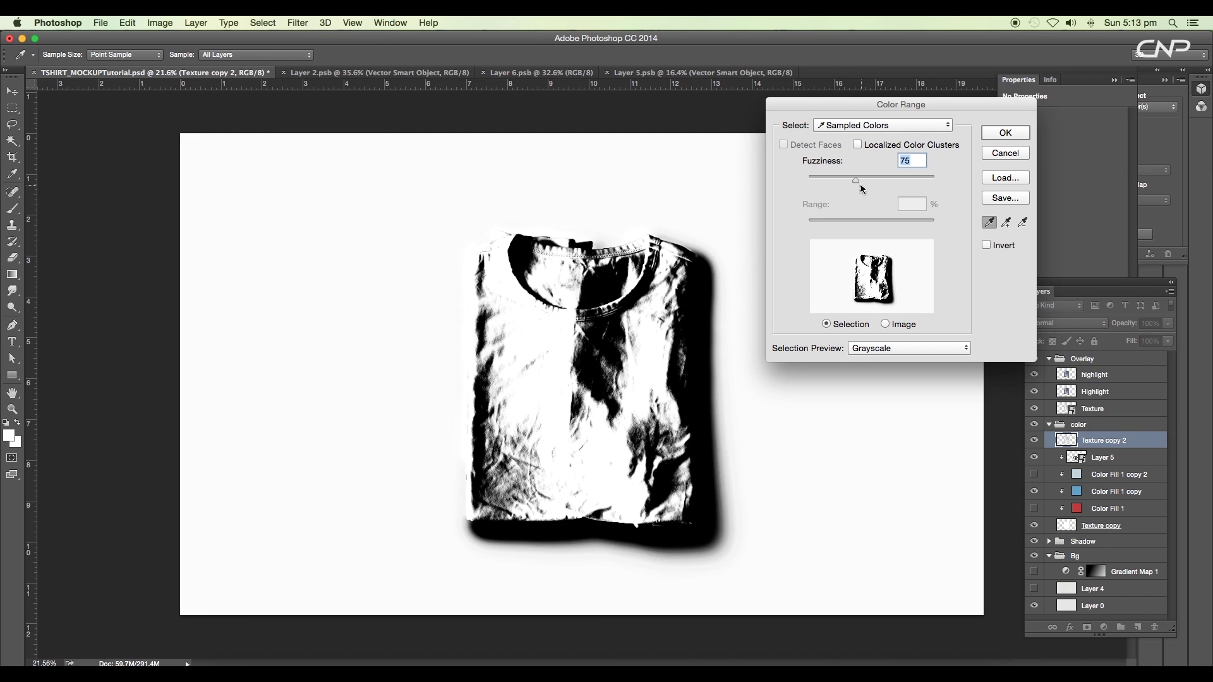
pyautogui.moveTo(859, 181)
pyautogui.mouseDown()
pyautogui.moveTo(906, 181)
pyautogui.moveTo(868, 181)
pyautogui.mouseUp()
# Sample tones across the shirt until the bright fabric areas are picked out from the dark folds, and accept the Color Range selection.
pyautogui.click(561, 379)
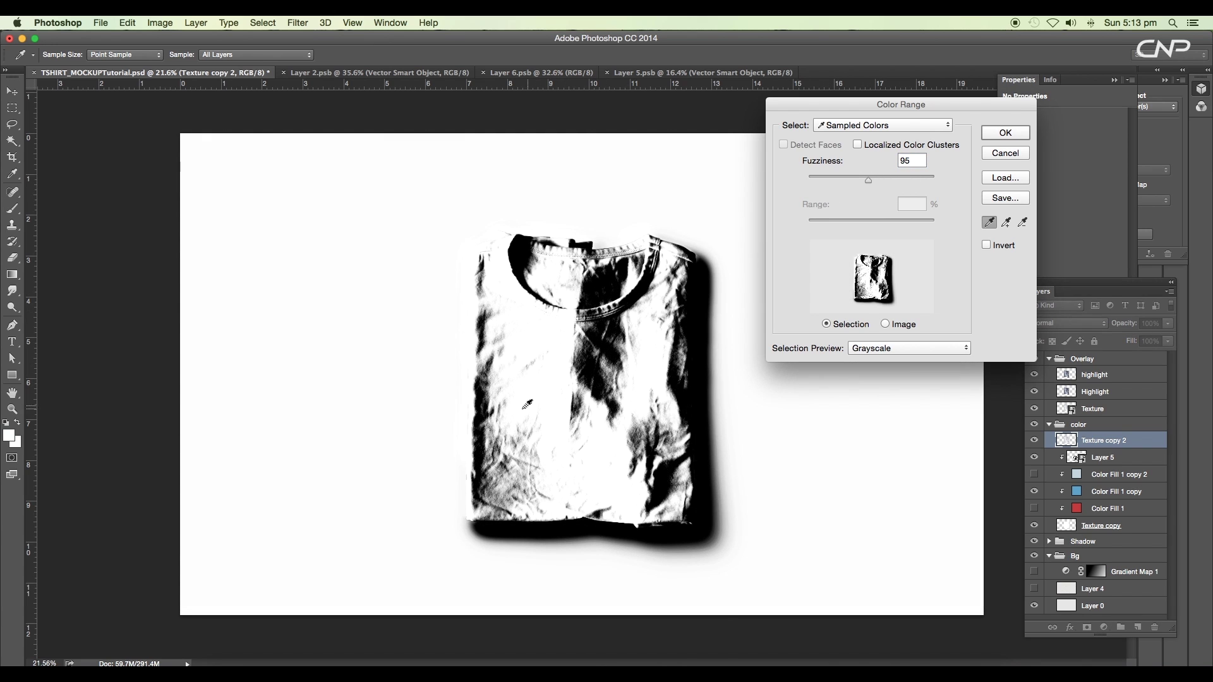
pyautogui.keyDown('shift'); pyautogui.click(515, 392); pyautogui.keyUp('shift')
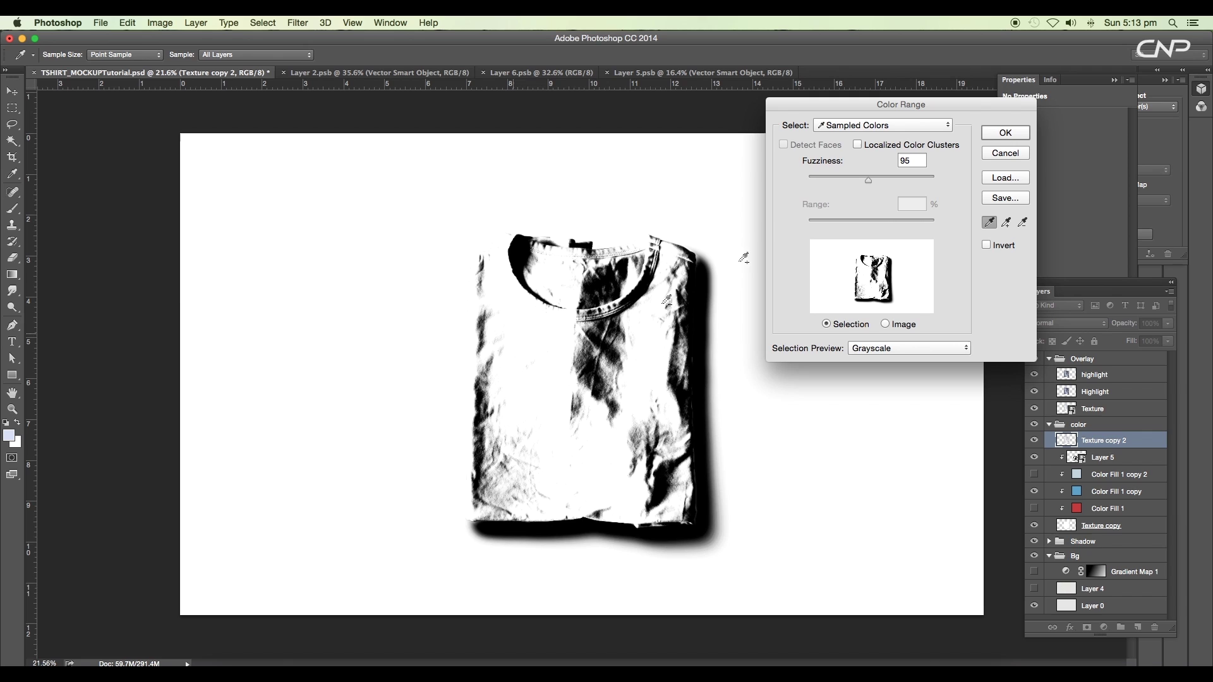
pyautogui.keyDown('shift'); pyautogui.click(681, 336); pyautogui.keyUp('shift')
pyautogui.keyDown('shift'); pyautogui.click(629, 318); pyautogui.keyUp('shift')
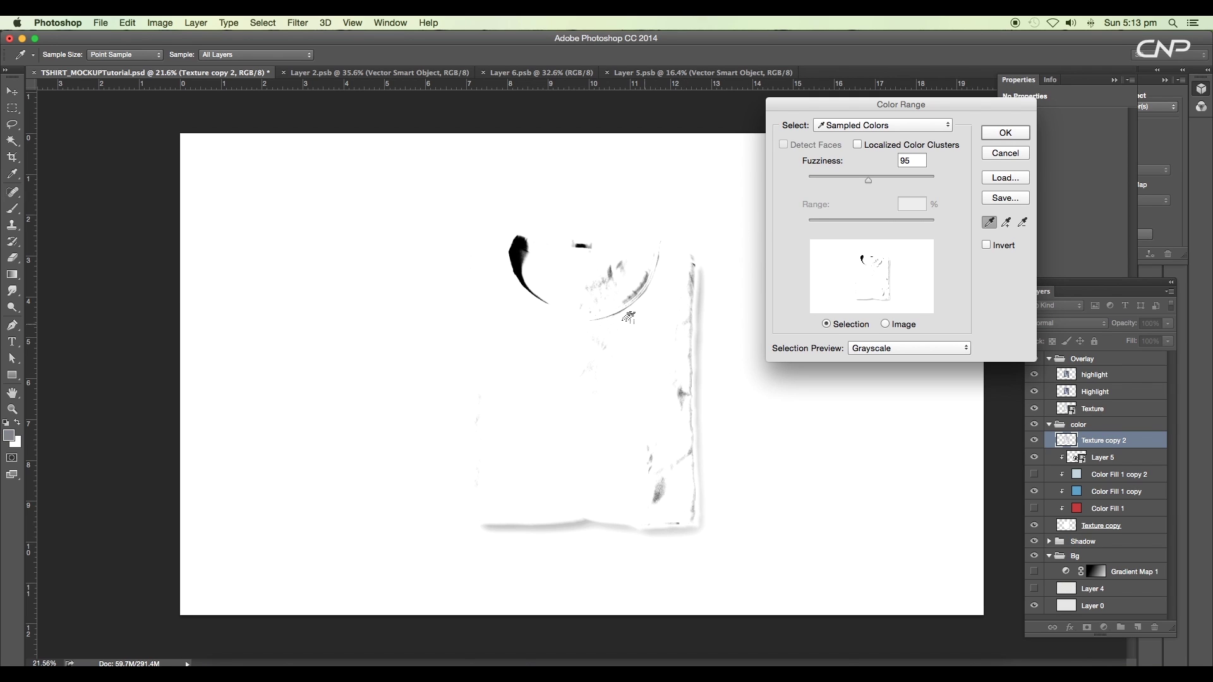
pyautogui.click(522, 259)
pyautogui.click(527, 271)
pyautogui.click(532, 282)
pyautogui.click(548, 319)
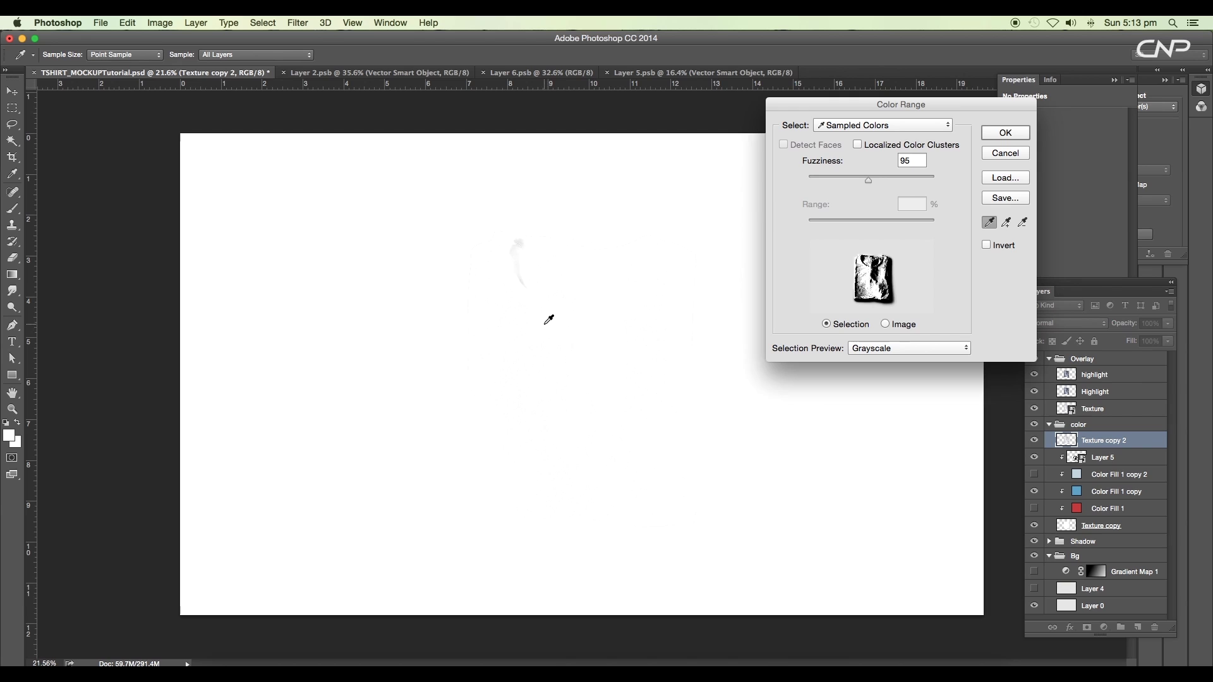
pyautogui.keyDown('shift'); pyautogui.click(538, 316); pyautogui.keyUp('shift')
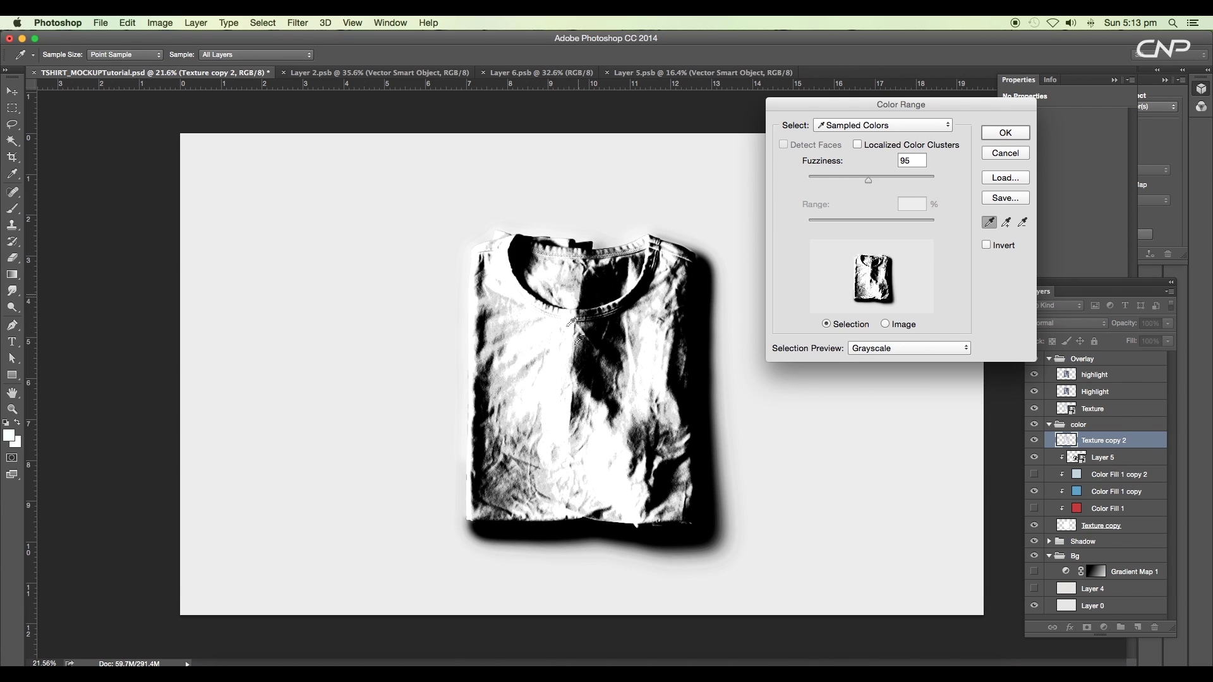
pyautogui.scroll(3, 598, 407)
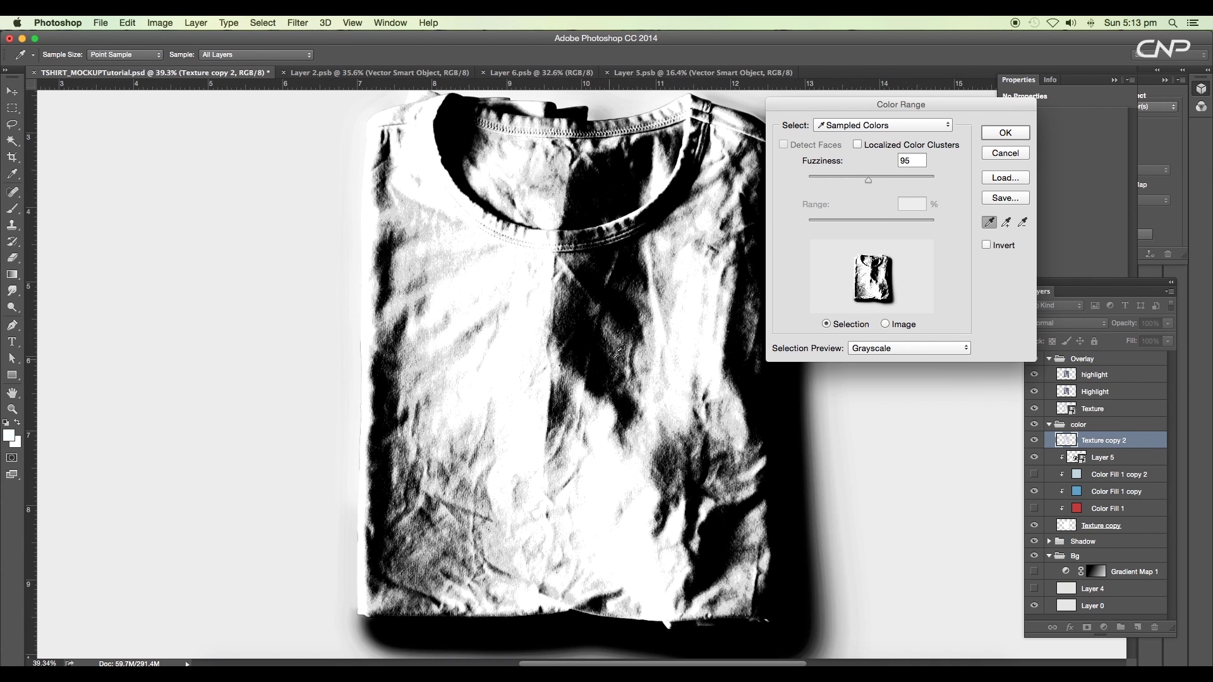
pyautogui.scroll(-2, 735, 561)
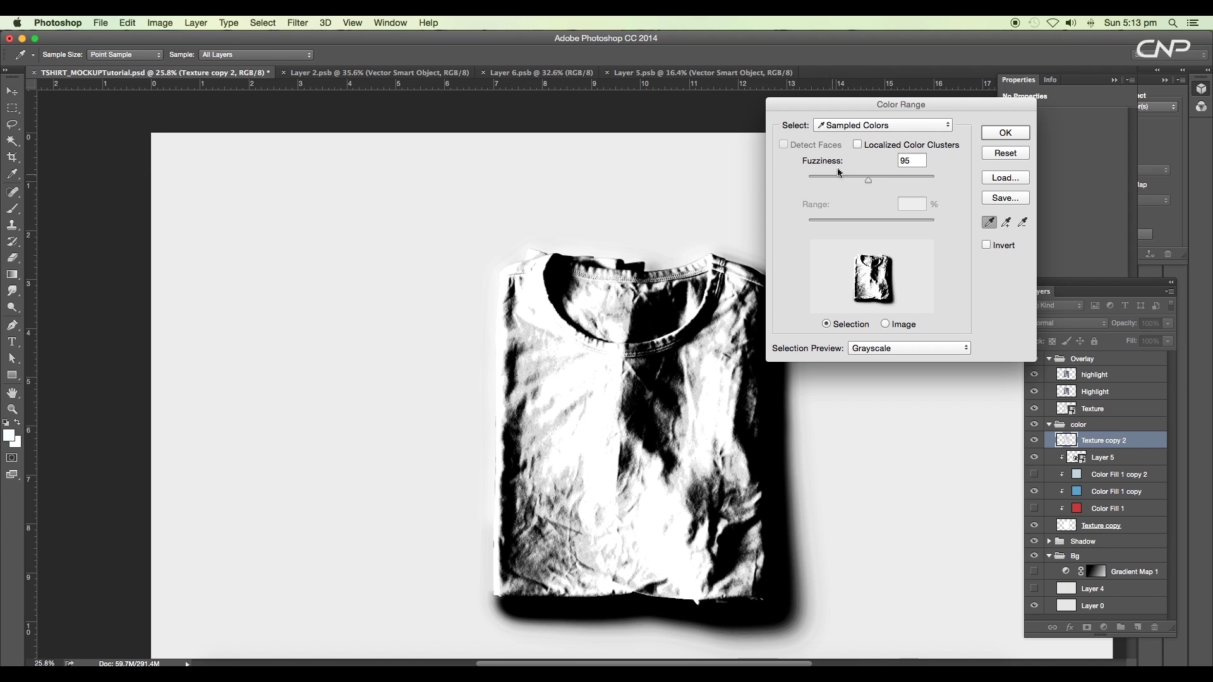
pyautogui.moveTo(869, 184); pyautogui.dragTo(867, 186)
pyautogui.click(1005, 133)
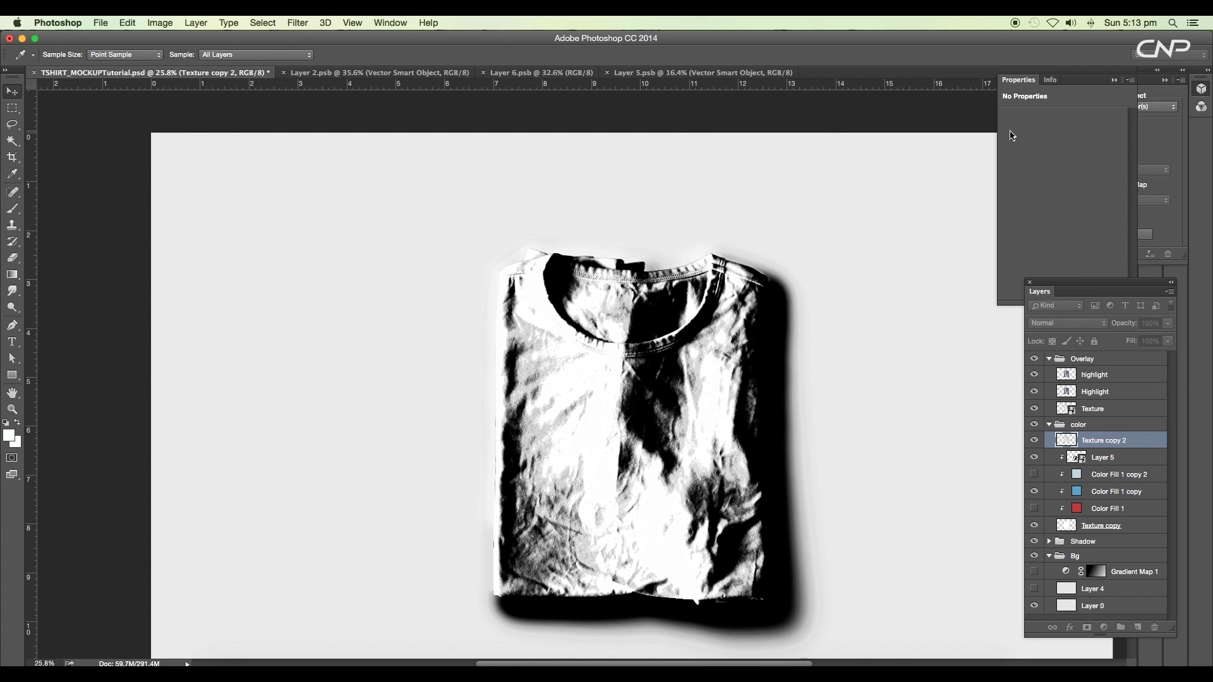
# Add a layer mask to Layer 5 from the fabric highlight selection and hide Texture copy 2.
pyautogui.press('v')
pyautogui.keyDown('shift'); pyautogui.click(1114, 458); pyautogui.keyUp('shift')
pyautogui.click(1113, 460)
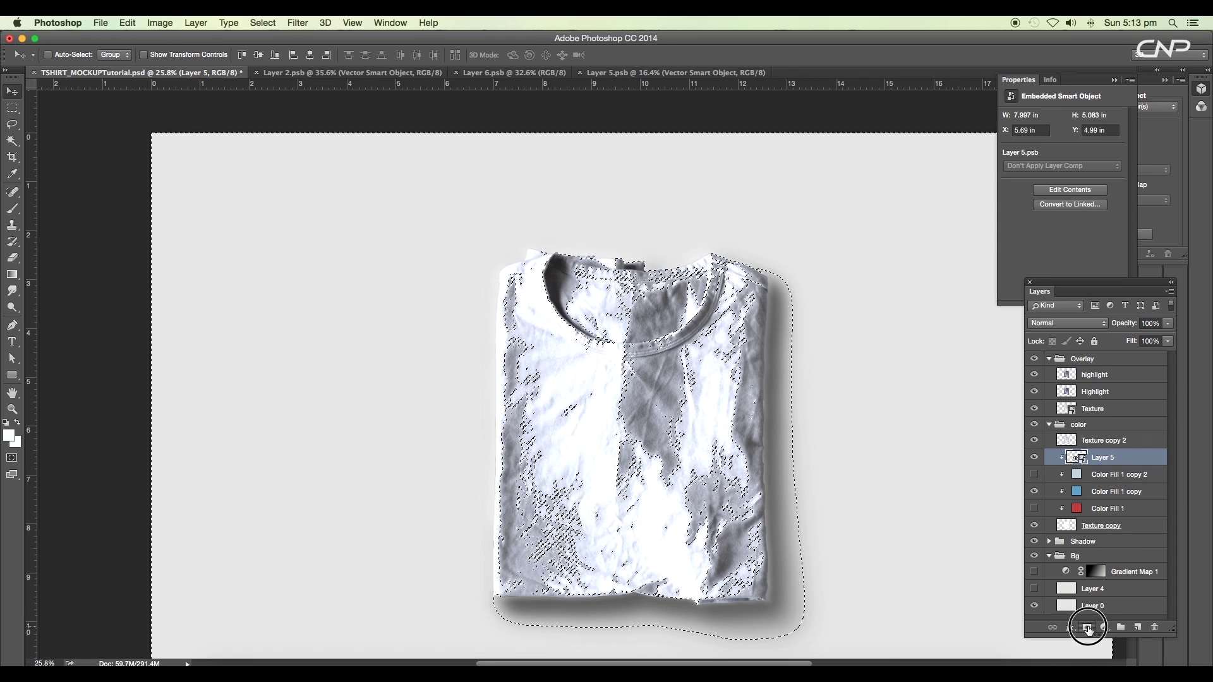
pyautogui.click(1087, 628)
pyautogui.click(1033, 441)
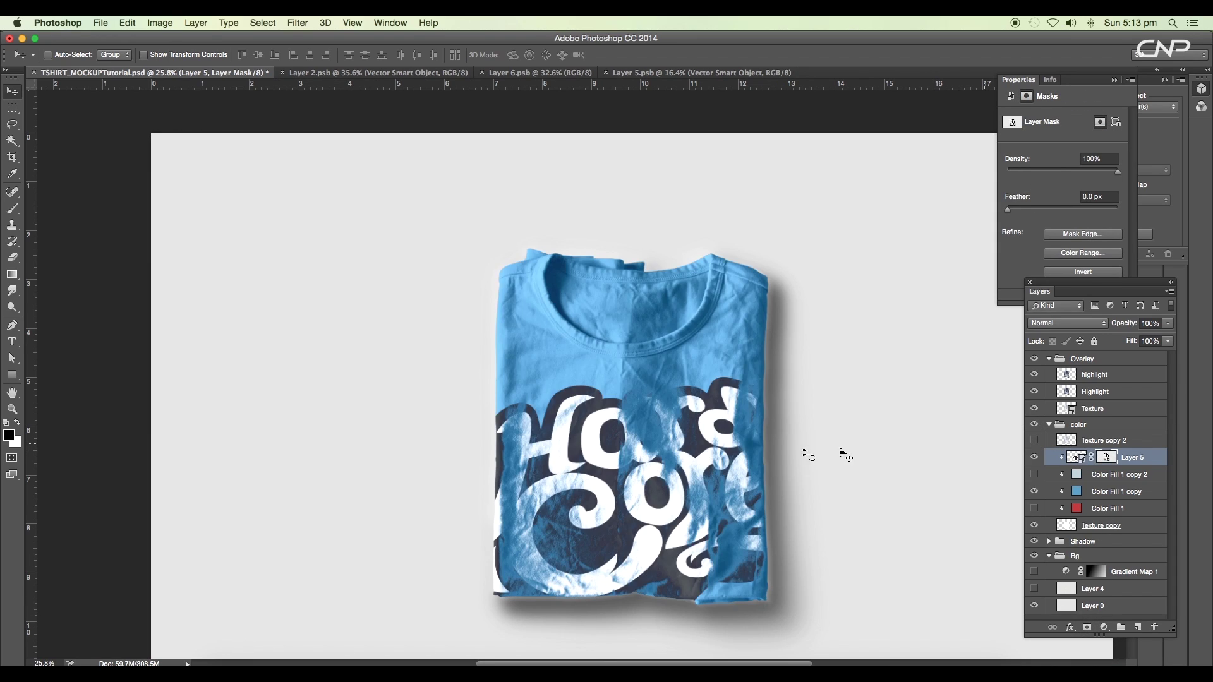
pyautogui.scroll(-3, 722, 442)
pyautogui.scroll(8, 723, 442)
pyautogui.scroll(-3, 422, 364)
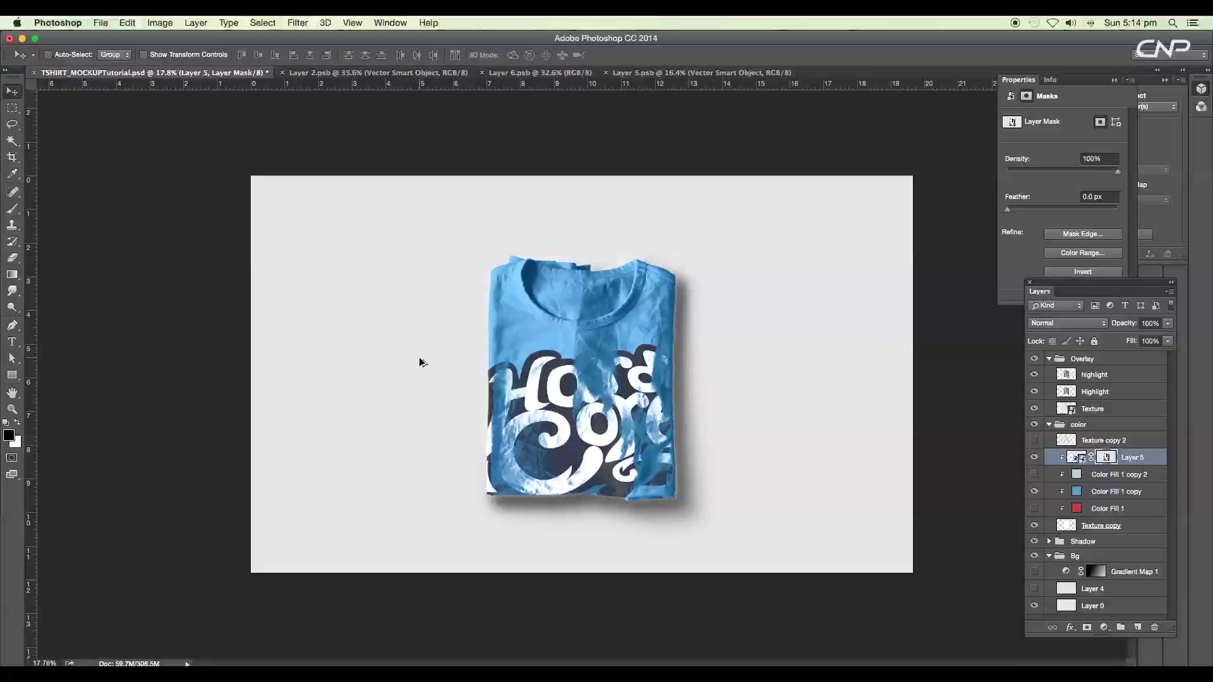
pyautogui.scroll(4, 833, 419)
pyautogui.scroll(-2, 1013, 460)
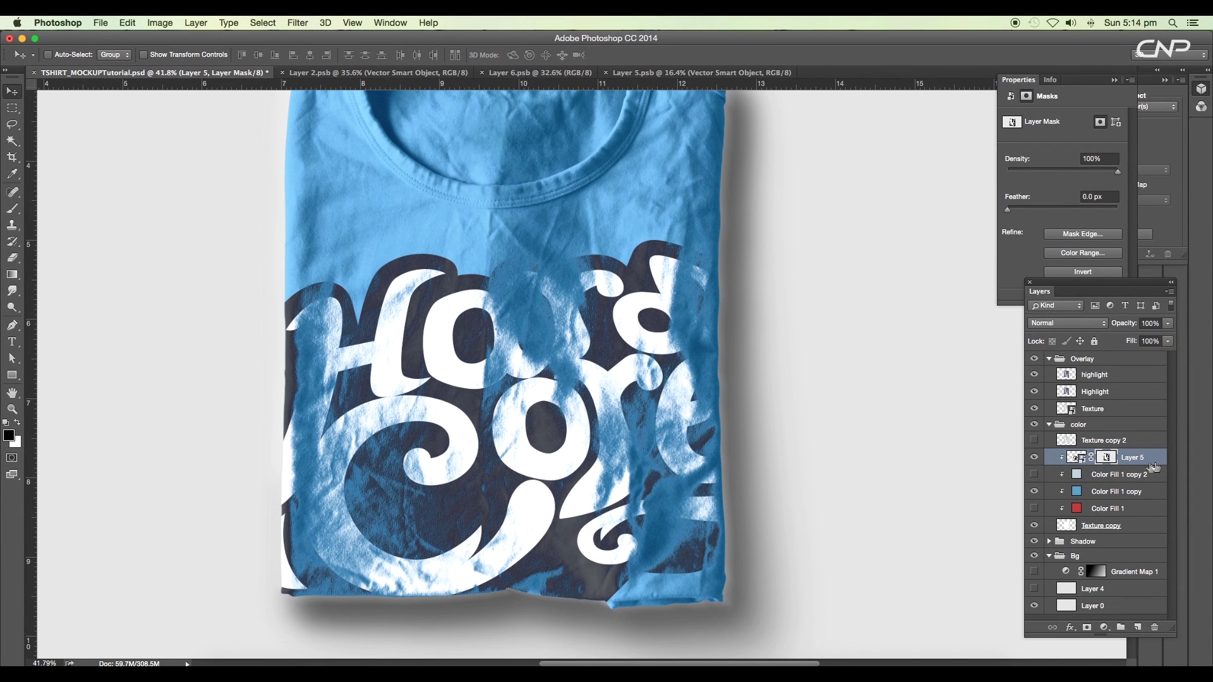
# Reduce the density of Layer 5's mask to 41% so the artwork blends softly into the shirt's folds.
pyautogui.moveTo(1090, 177); pyautogui.dragTo(1049, 172)
pyautogui.scroll(-3, 1046, 178)
pyautogui.scroll(4, 637, 440)
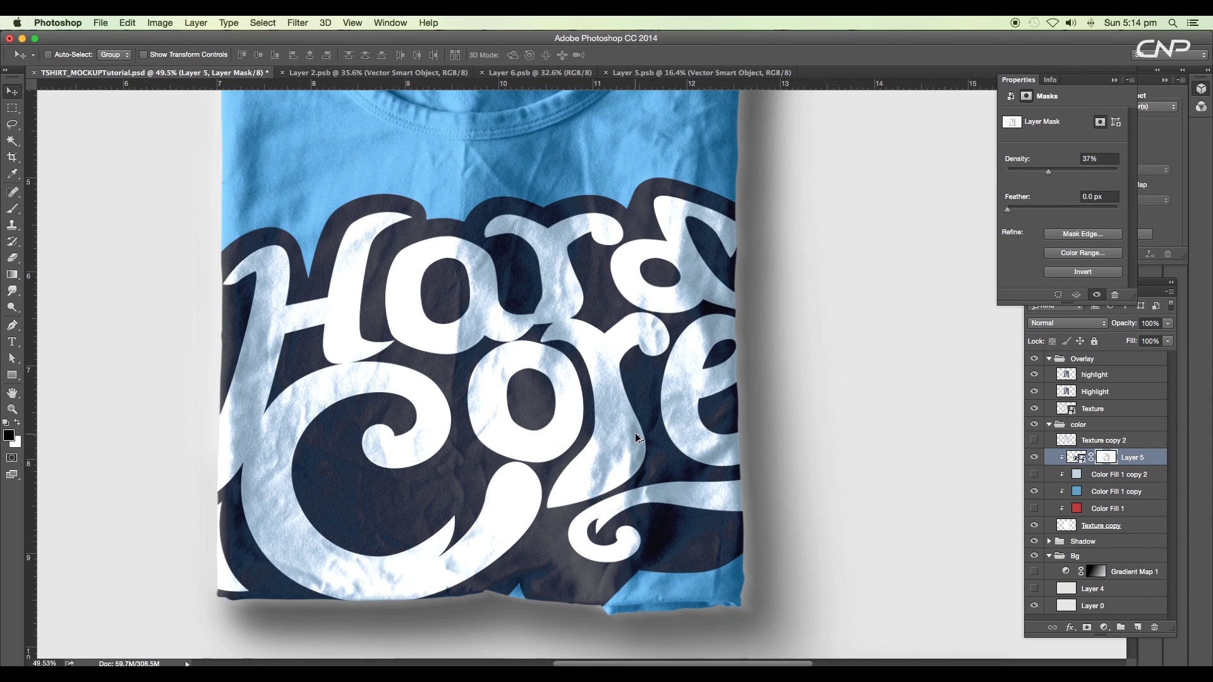
pyautogui.scroll(2, 637, 437)
pyautogui.scroll(-3, 683, 392)
pyautogui.scroll(2, 695, 414)
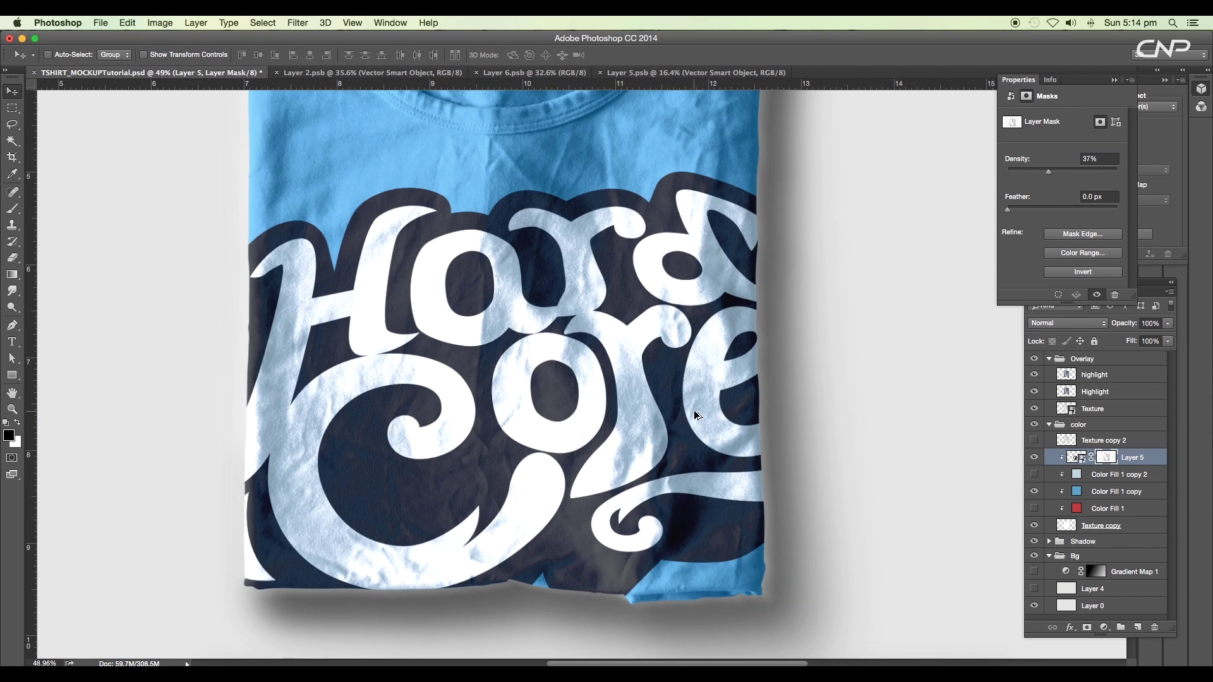
pyautogui.moveTo(1049, 172)
pyautogui.mouseDown()
pyautogui.moveTo(1069, 174)
pyautogui.moveTo(1052, 174)
pyautogui.mouseUp()
pyautogui.scroll(-4, 556, 308)
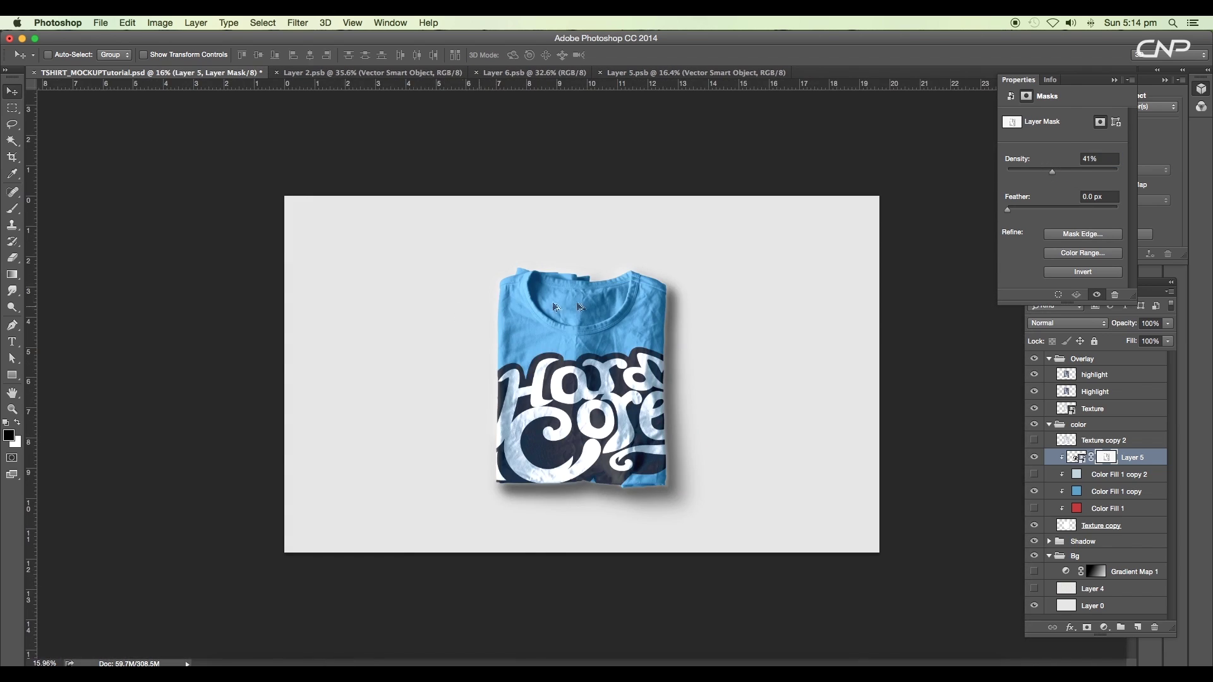
pyautogui.scroll(3, 638, 353)
pyautogui.moveTo(626, 370); pyautogui.dragTo(659, 257)
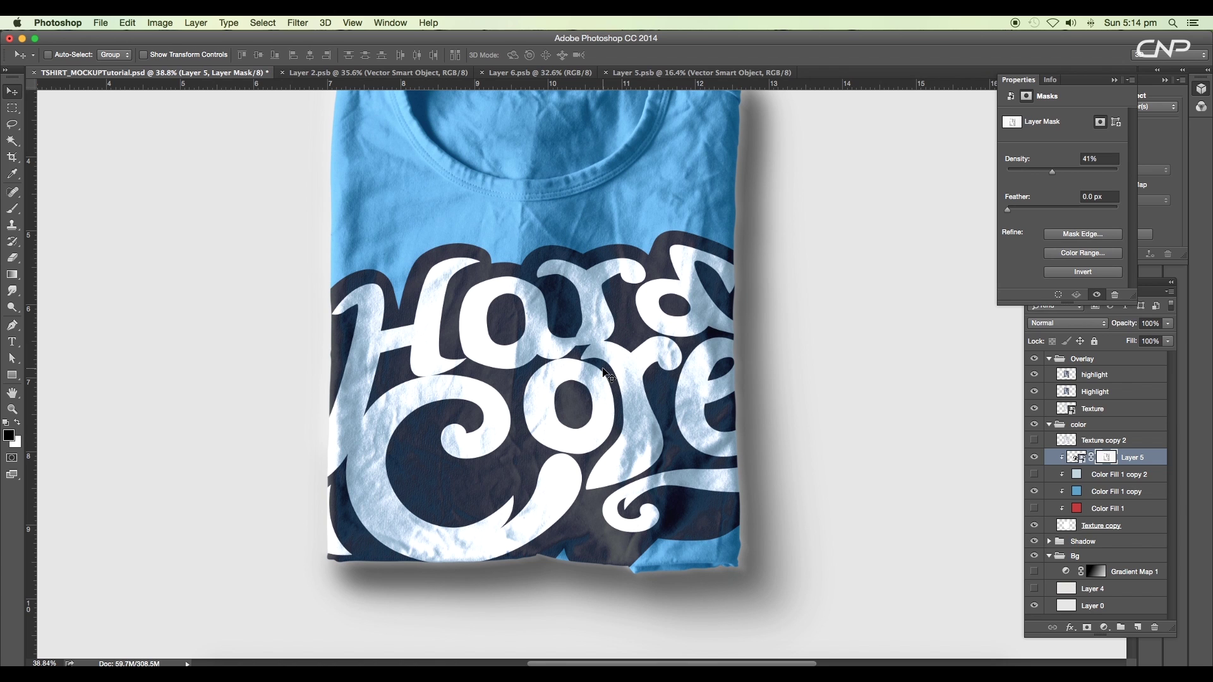
pyautogui.scroll(3, 506, 285)
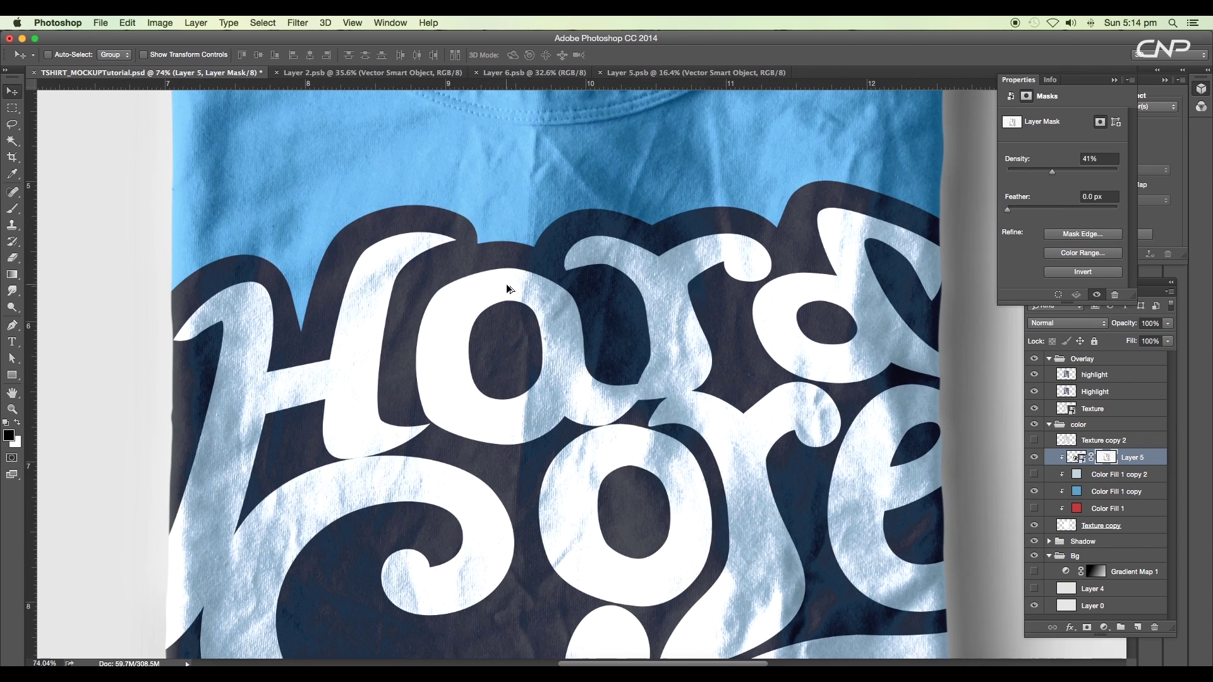
pyautogui.scroll(-2, 480, 268)
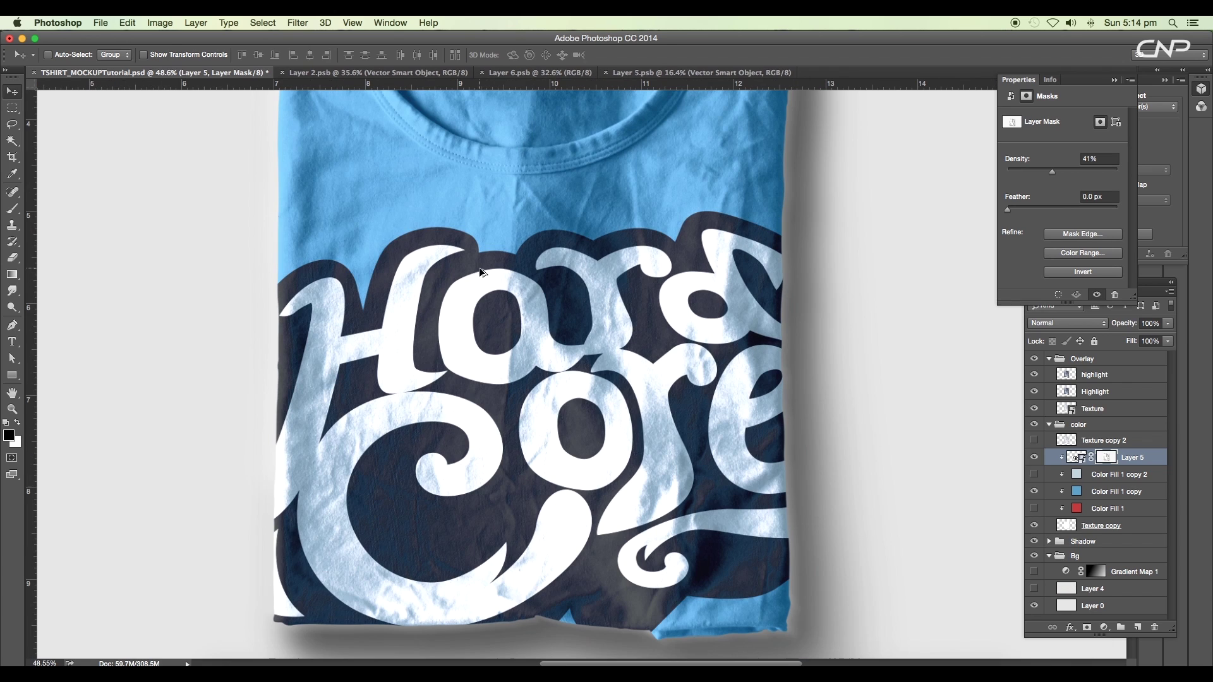
# Show Texture copy 2 and apply a Levels adjustment that strengthens the contrast between its dark folds and bright fabric.
pyautogui.click(1034, 440)
pyautogui.click(1103, 441)
pyautogui.scroll(-3, 657, 376)
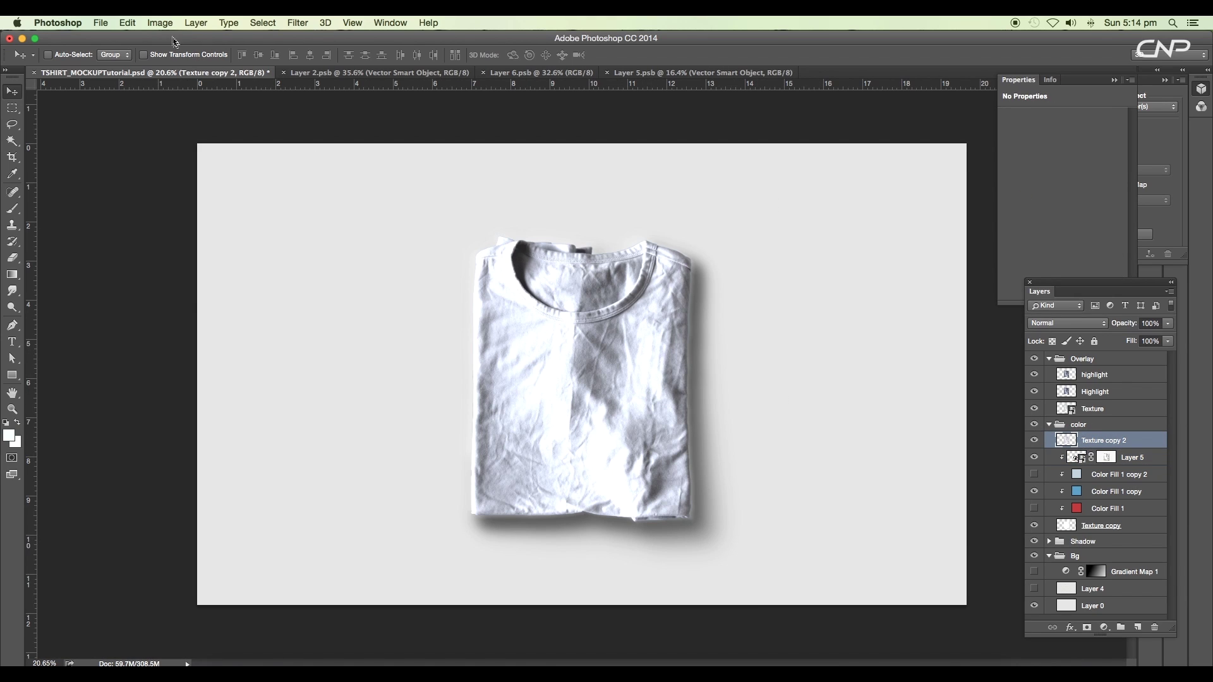
pyautogui.click(163, 28)
pyautogui.moveTo(240, 58)
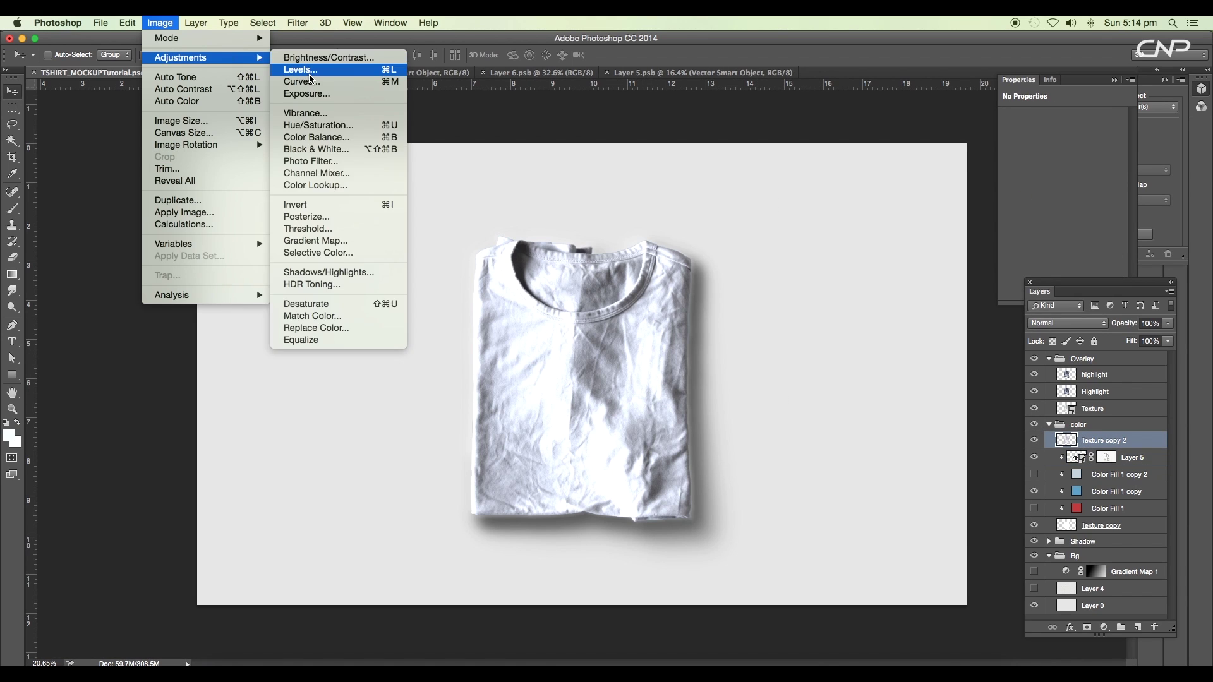
pyautogui.click(310, 72)
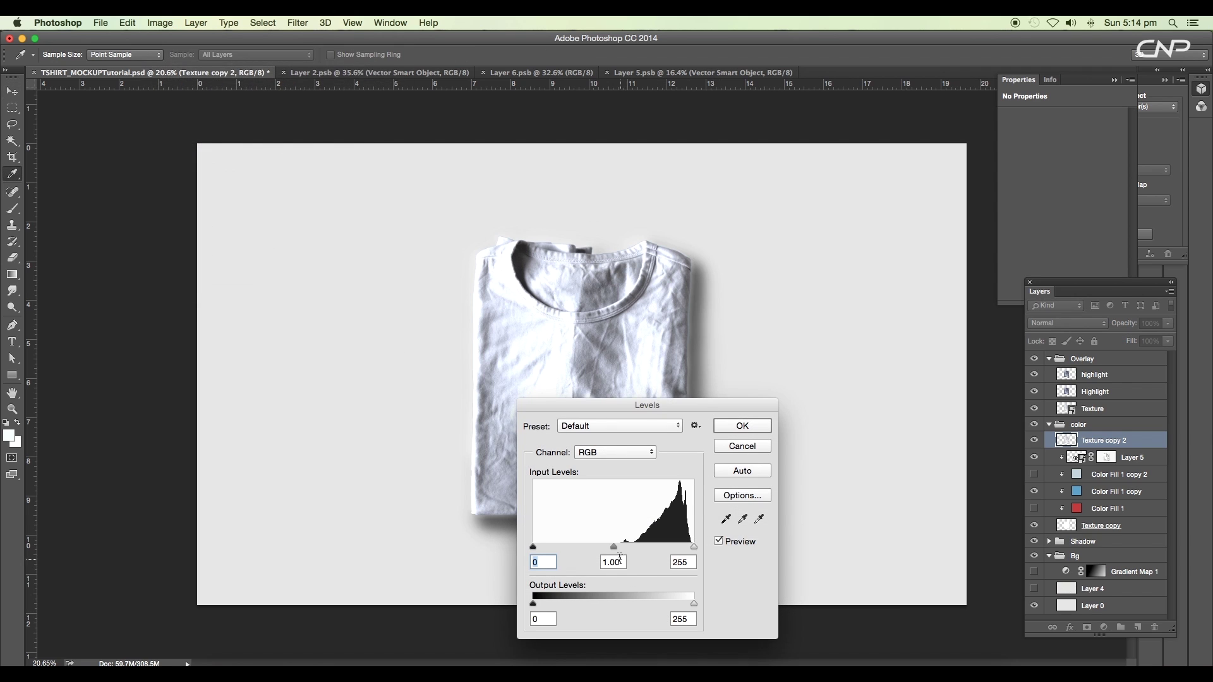
pyautogui.moveTo(616, 547); pyautogui.dragTo(671, 551)
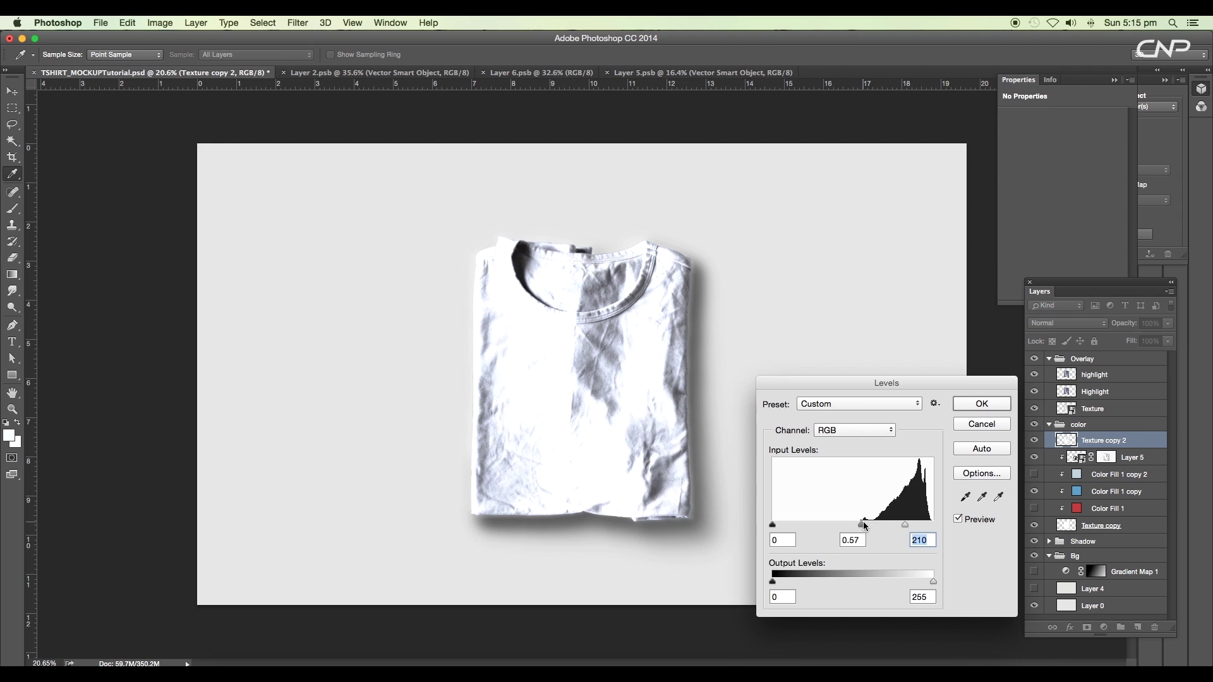
pyautogui.moveTo(864, 527); pyautogui.dragTo(907, 528)
pyautogui.click(982, 404)
pyautogui.press('v')
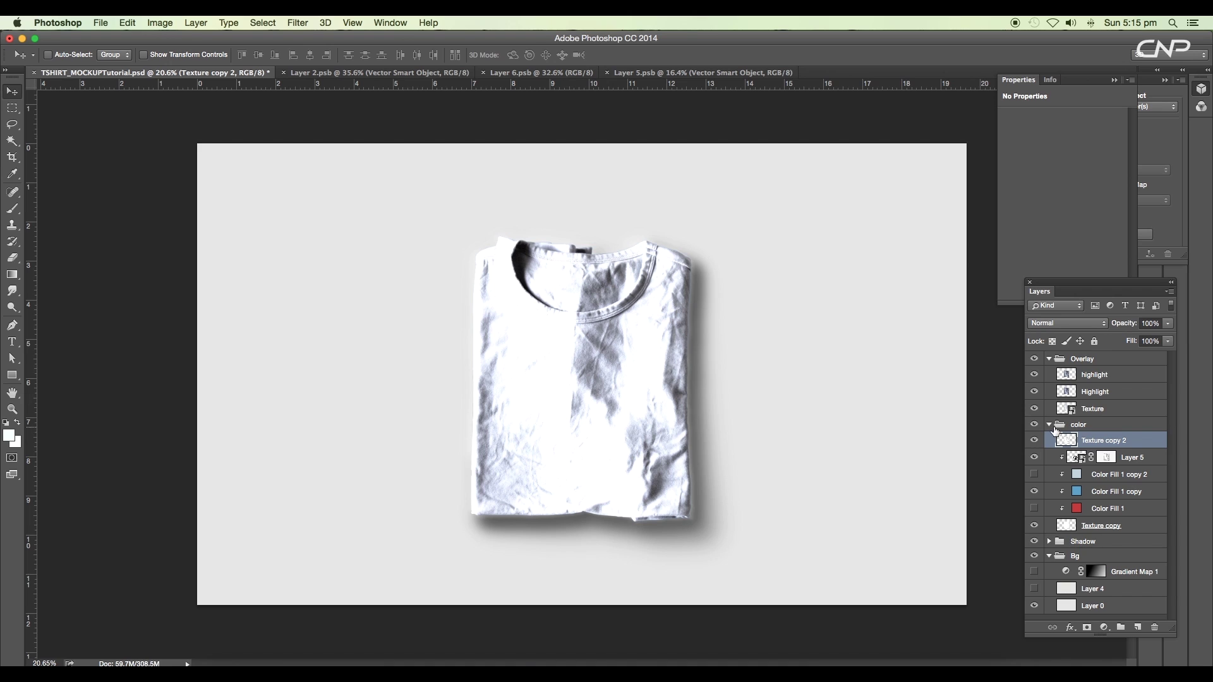
# Merge the visible layers and save the document in Photoshop format as Displacementmap.psd in the Freedom folder.
pyautogui.rightClick(1138, 447)
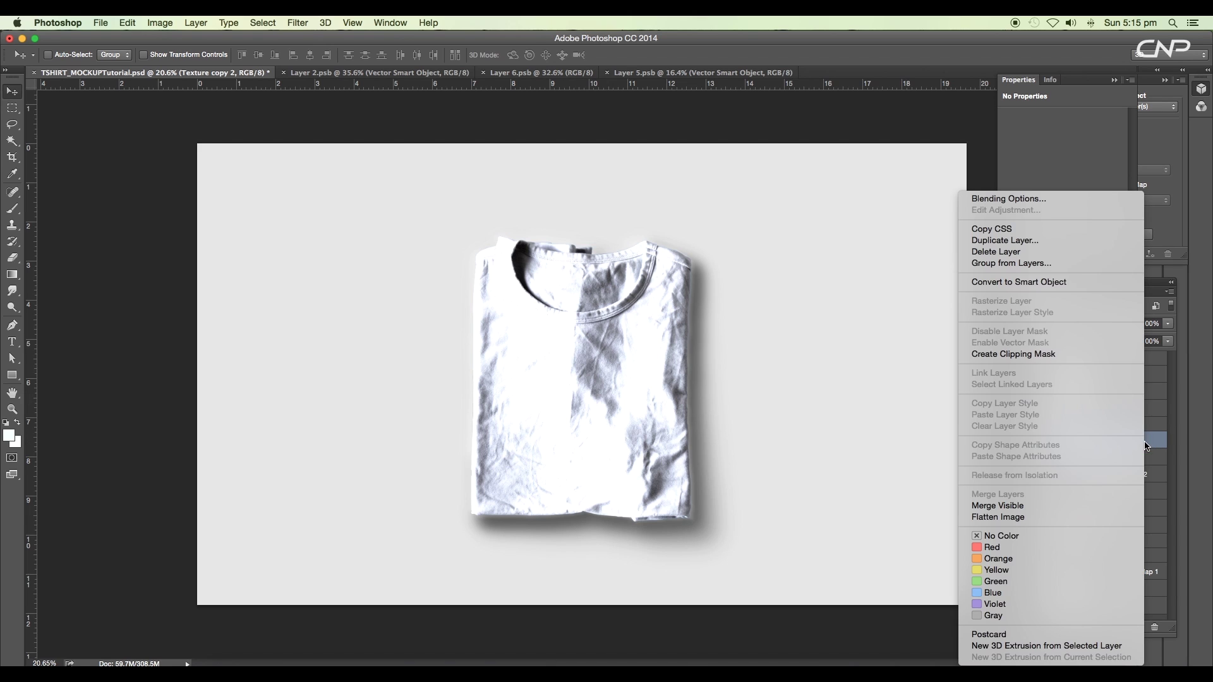
pyautogui.click(1029, 505)
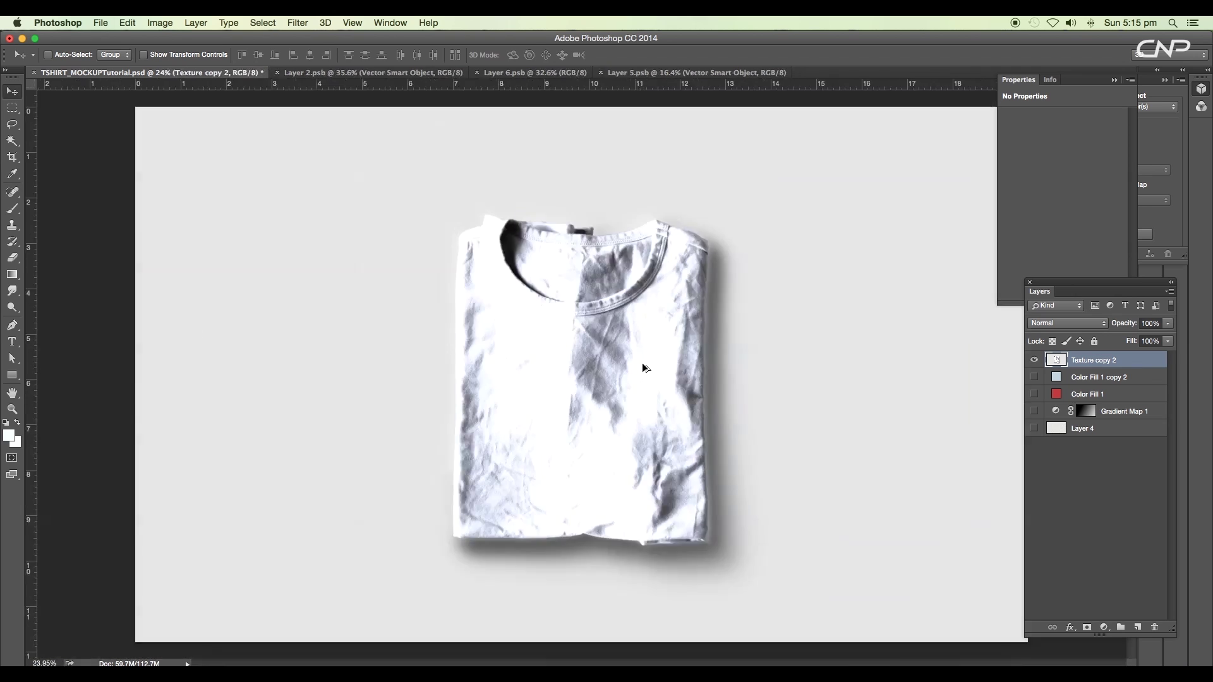
pyautogui.press('super+minus')
pyautogui.click(101, 24)
pyautogui.click(189, 155)
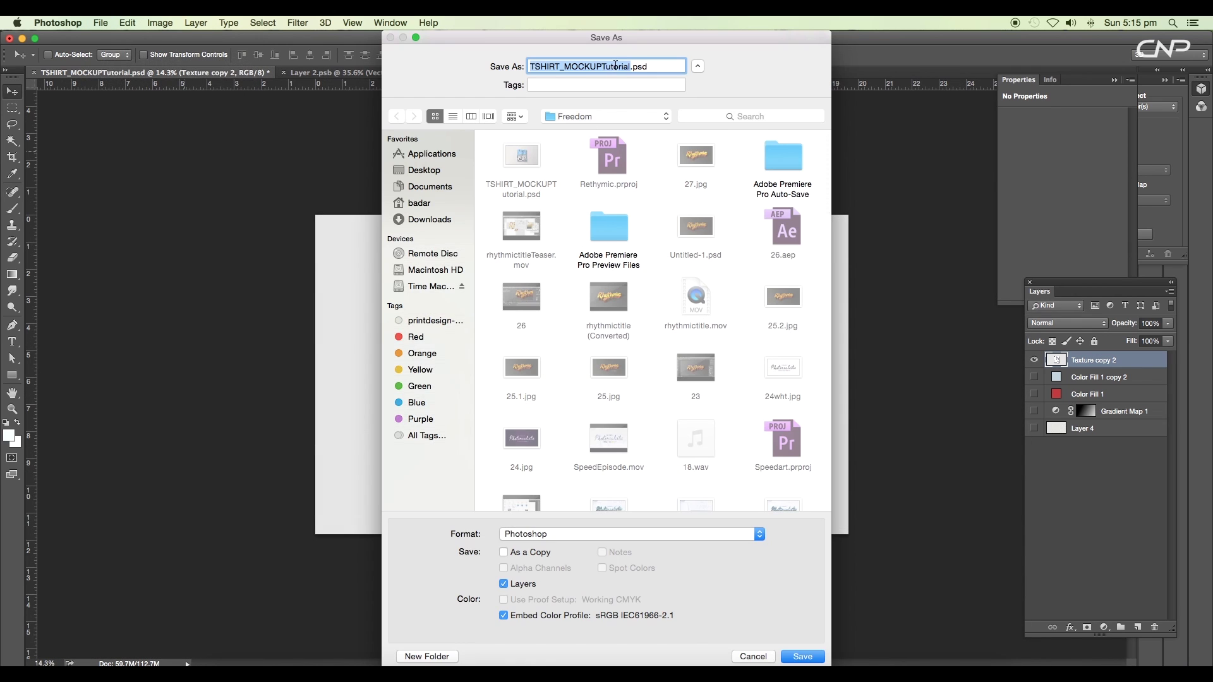
pyautogui.write('Displacementmap')
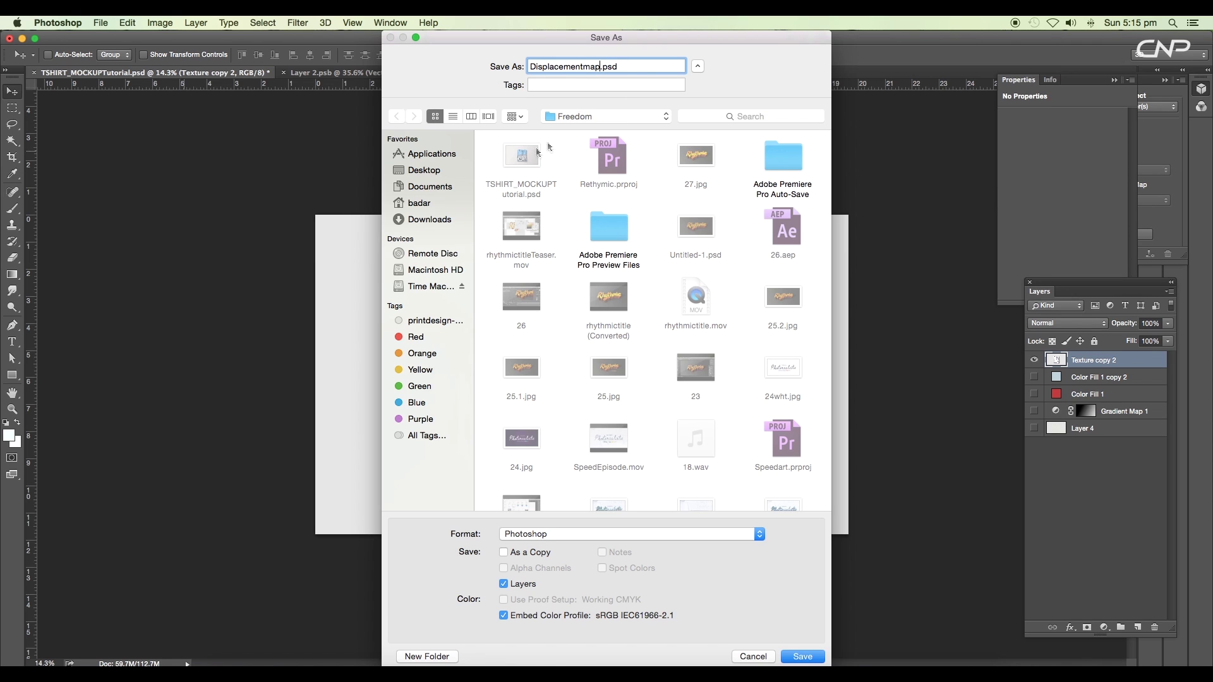
pyautogui.click(803, 657)
pyautogui.click(761, 295)
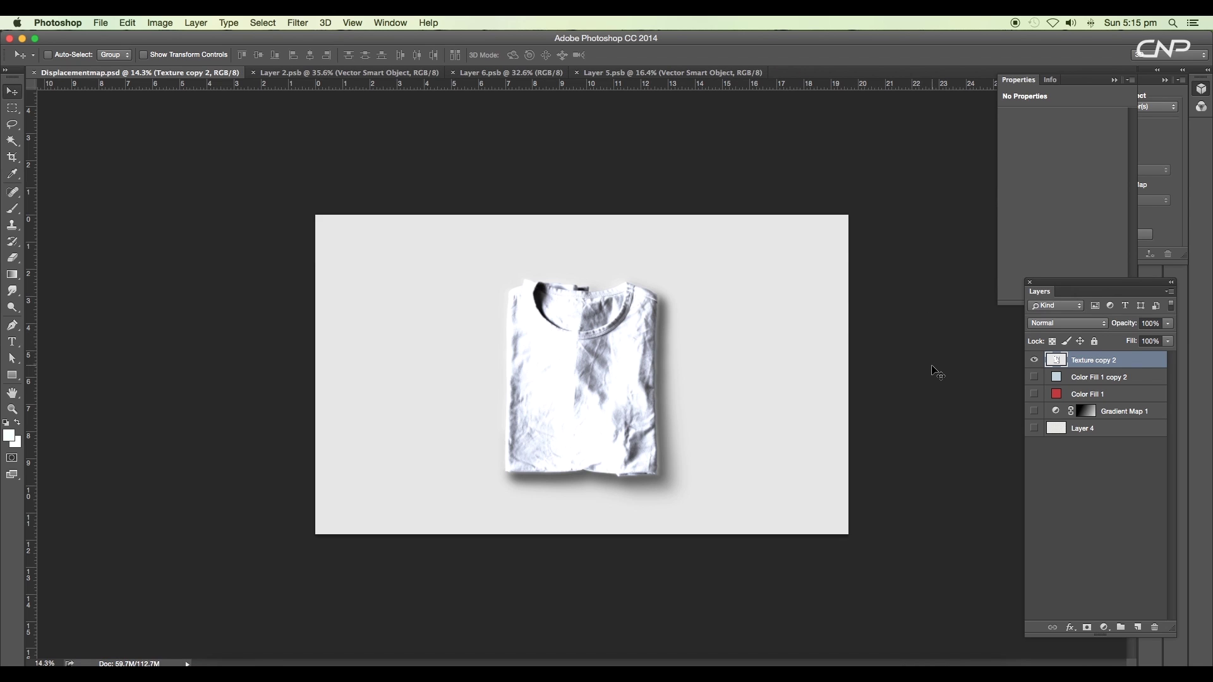
# Undo the layer merge and hide Texture copy 2.
pyautogui.press('super+z')
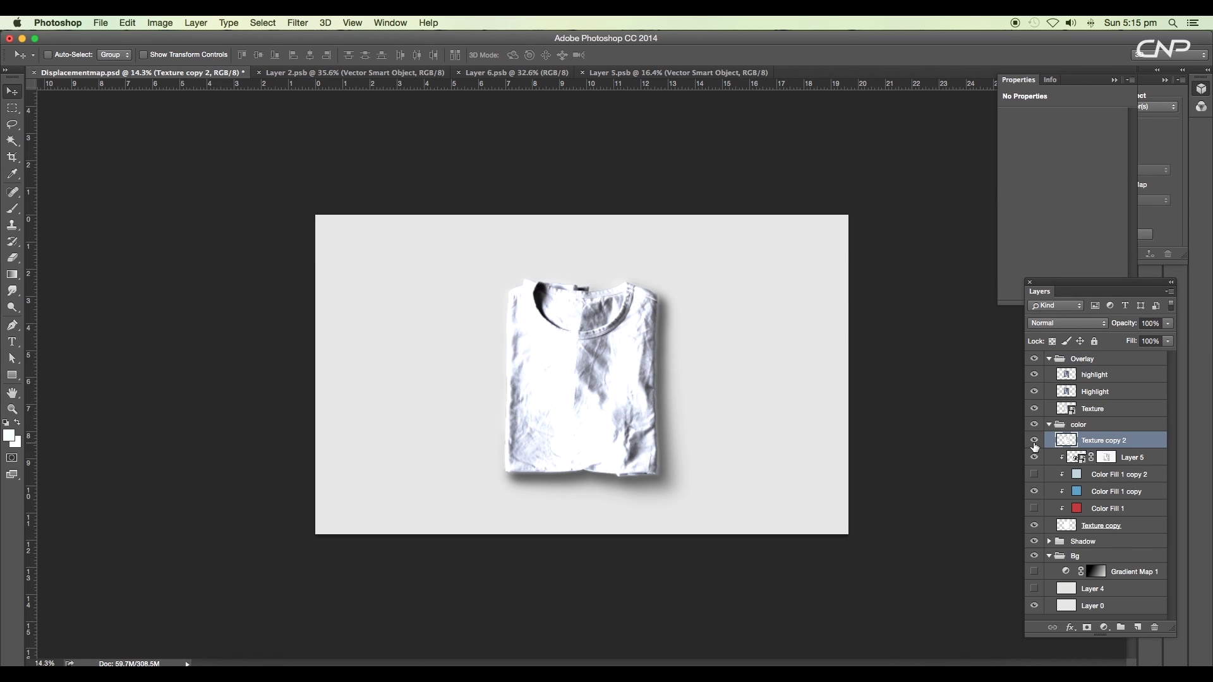
pyautogui.click(1034, 441)
pyautogui.scroll(5, 658, 412)
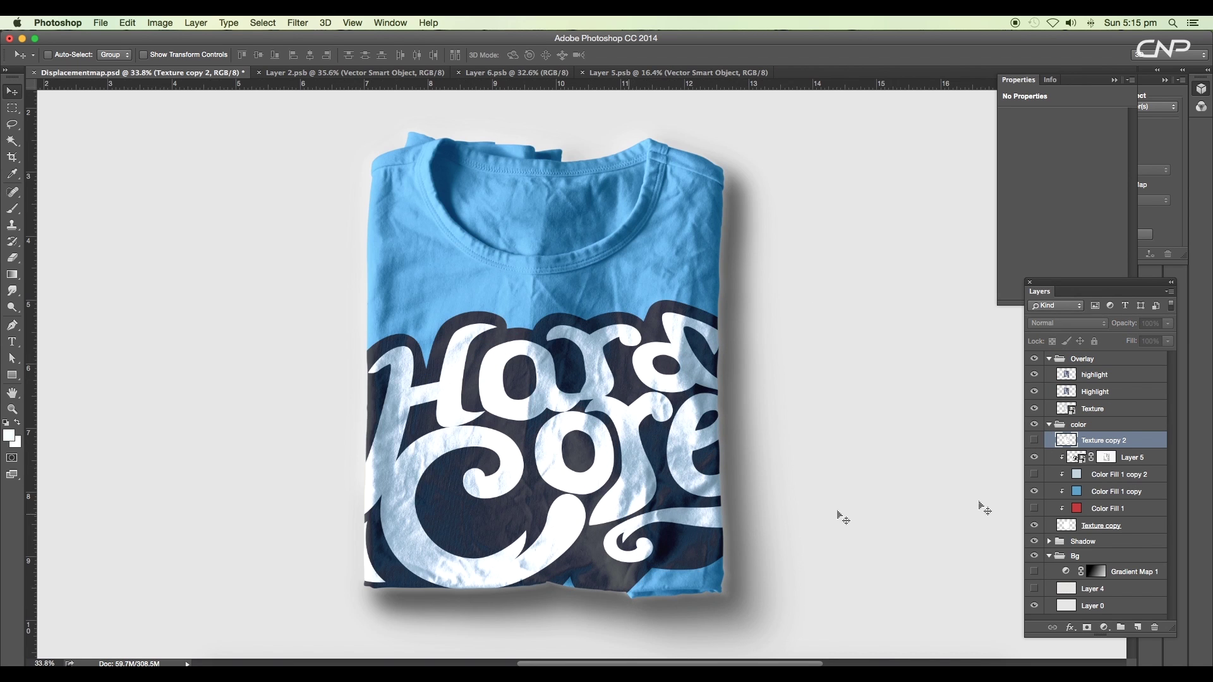
# Apply a Displace filter to Layer 5 with horizontal and vertical scale 5, using Displacementmap.psd as the displacement map.
pyautogui.click(1142, 465)
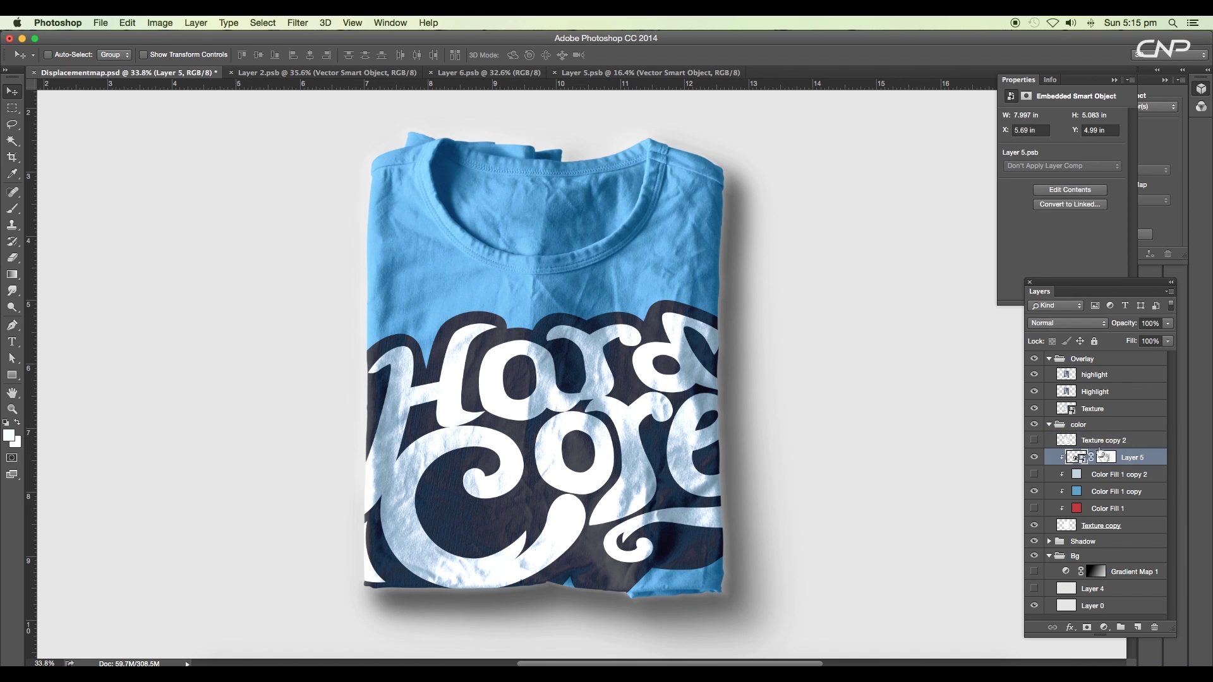
pyautogui.click(298, 23)
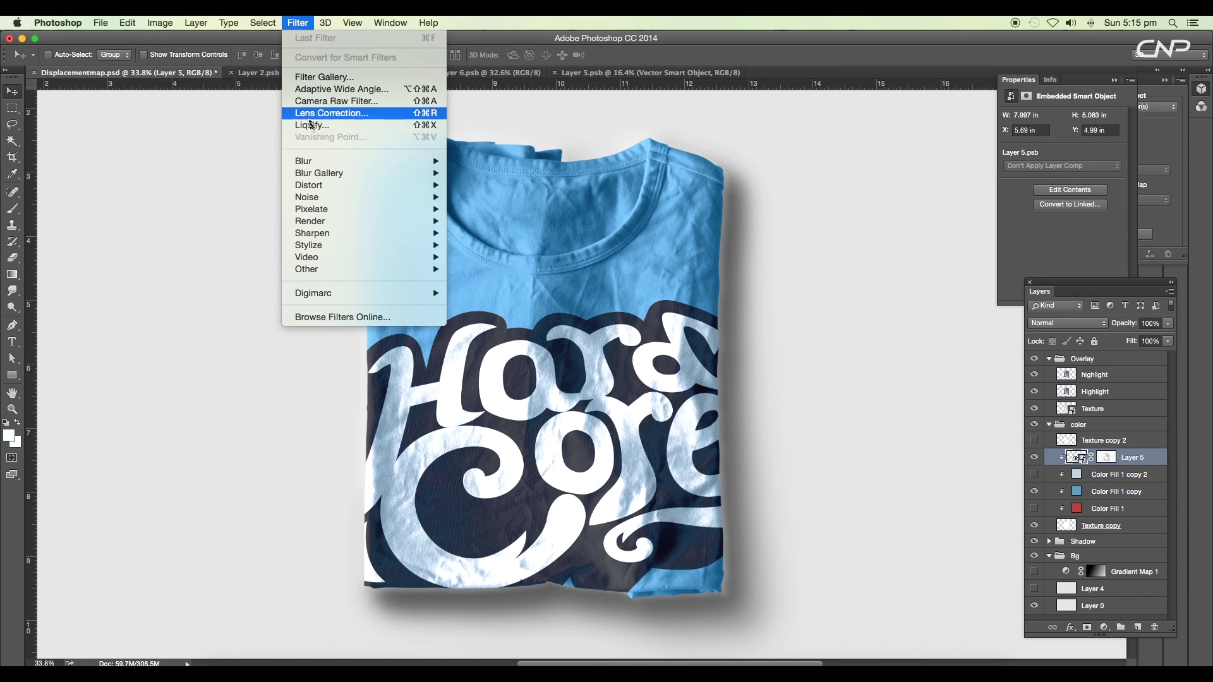
pyautogui.moveTo(436, 188)
pyautogui.click(481, 185)
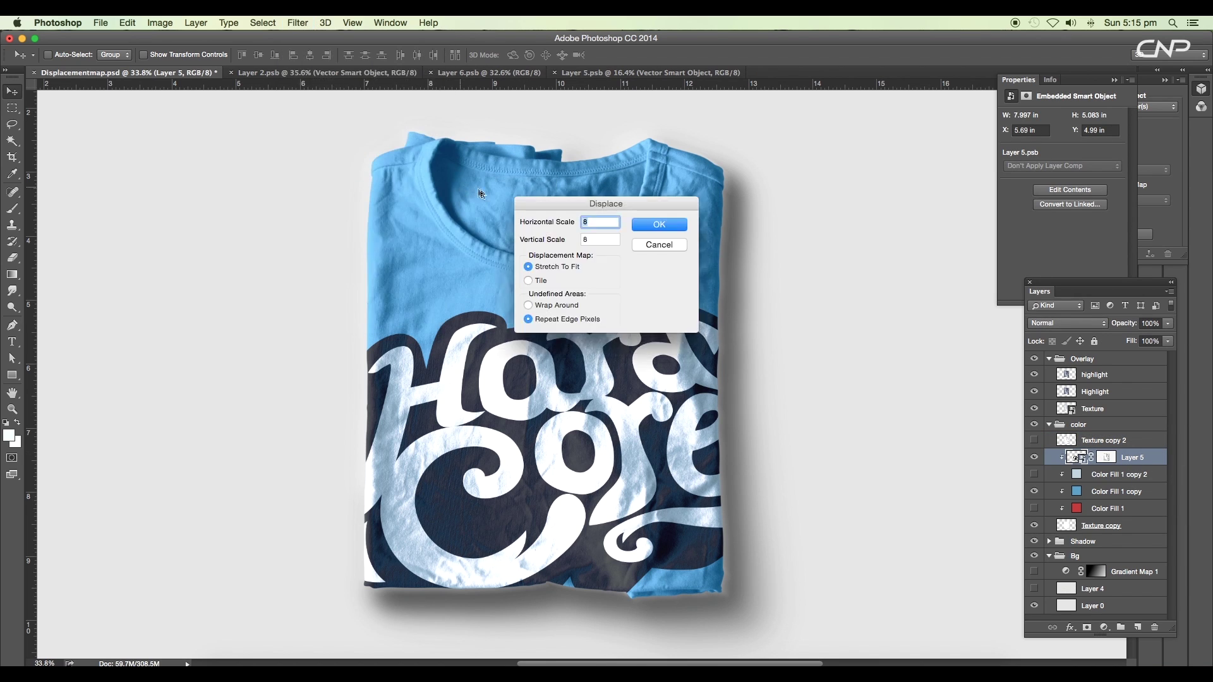
pyautogui.click(544, 221)
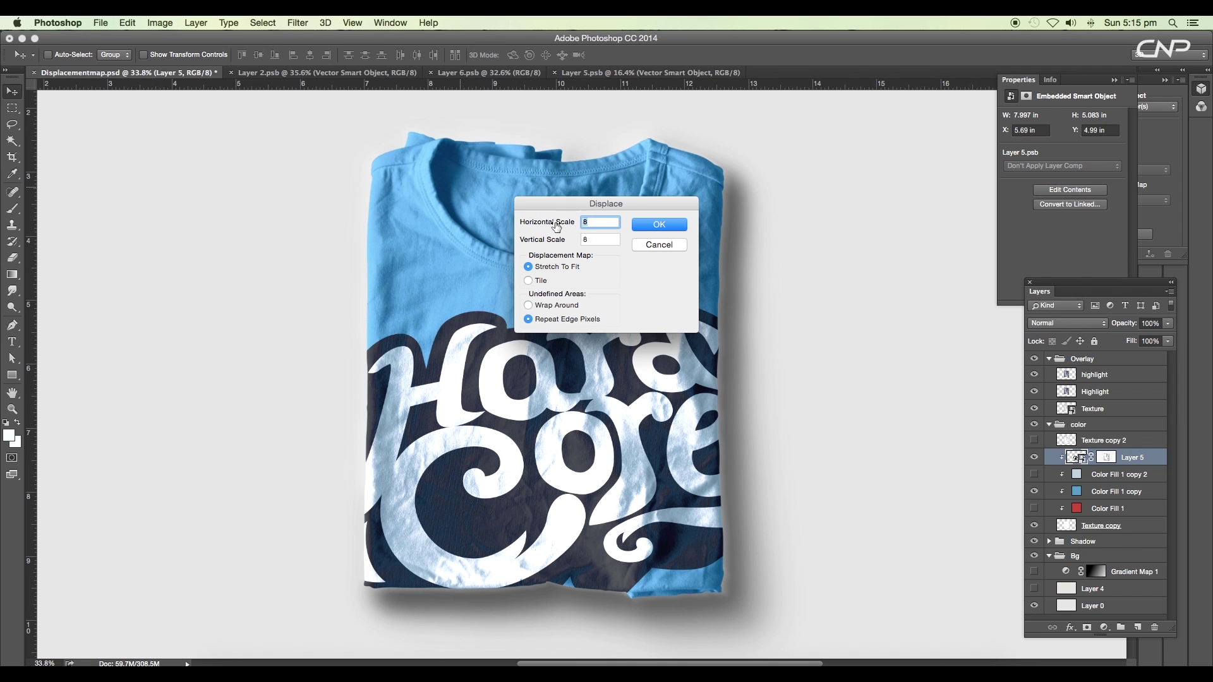
pyautogui.press('Tab')
pyautogui.write('5')
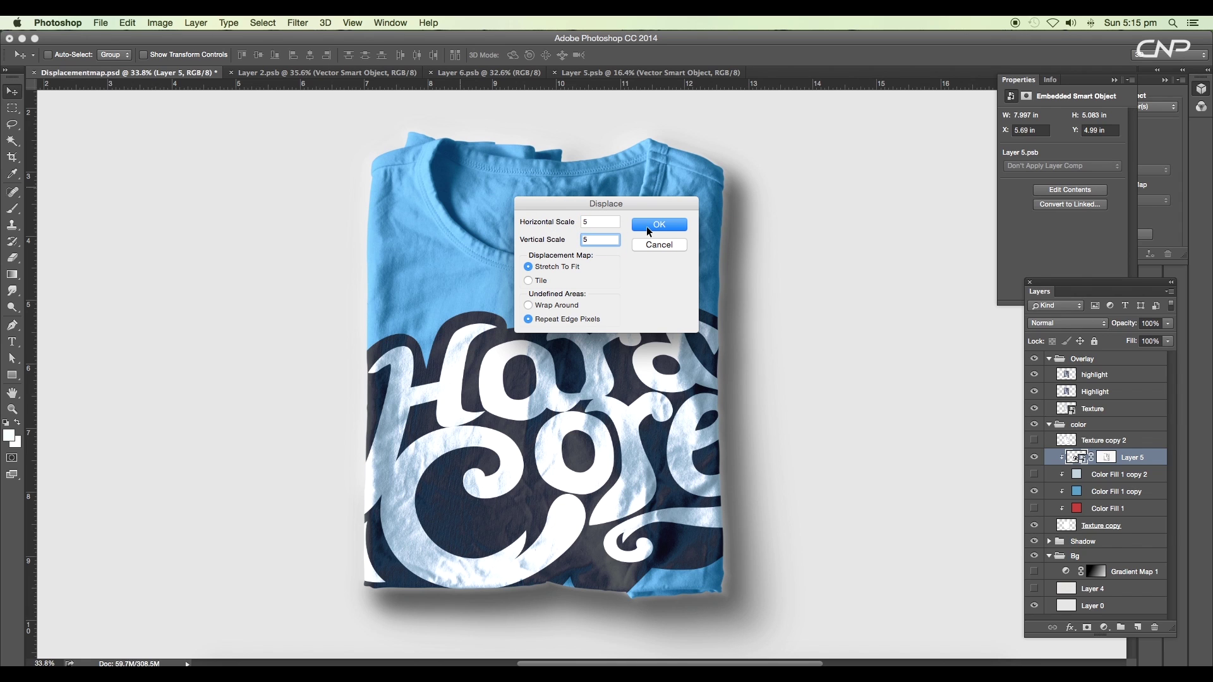
pyautogui.click(647, 226)
pyautogui.click(425, 113)
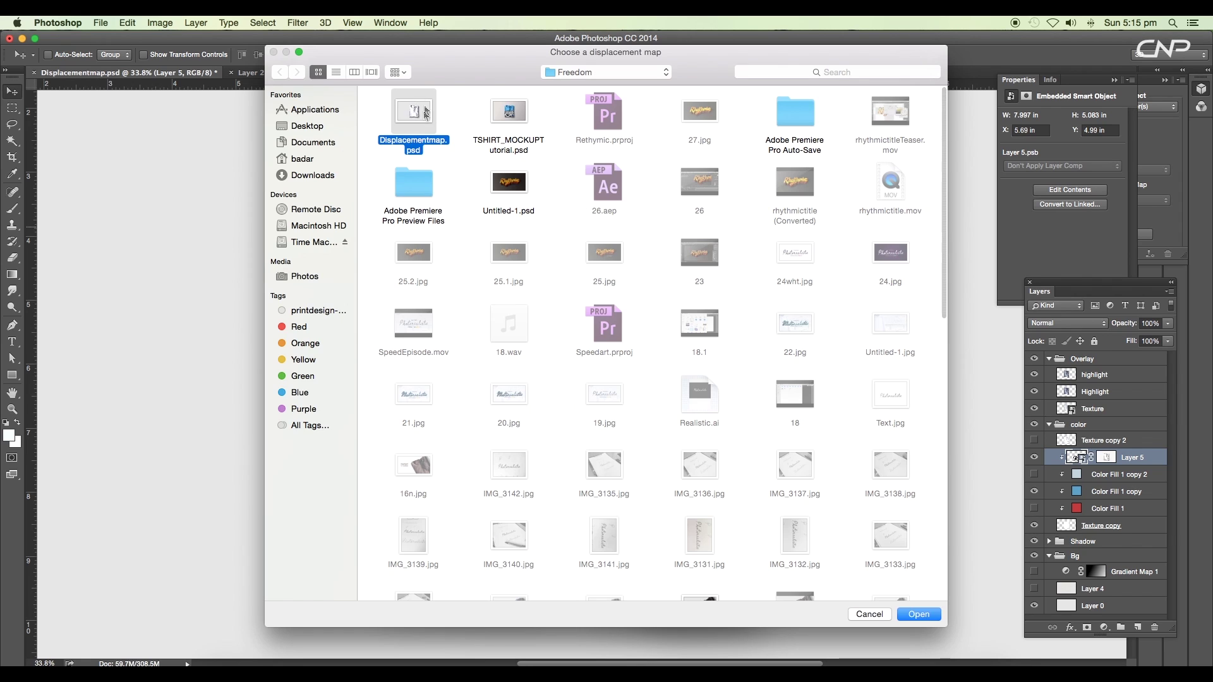
pyautogui.click(910, 615)
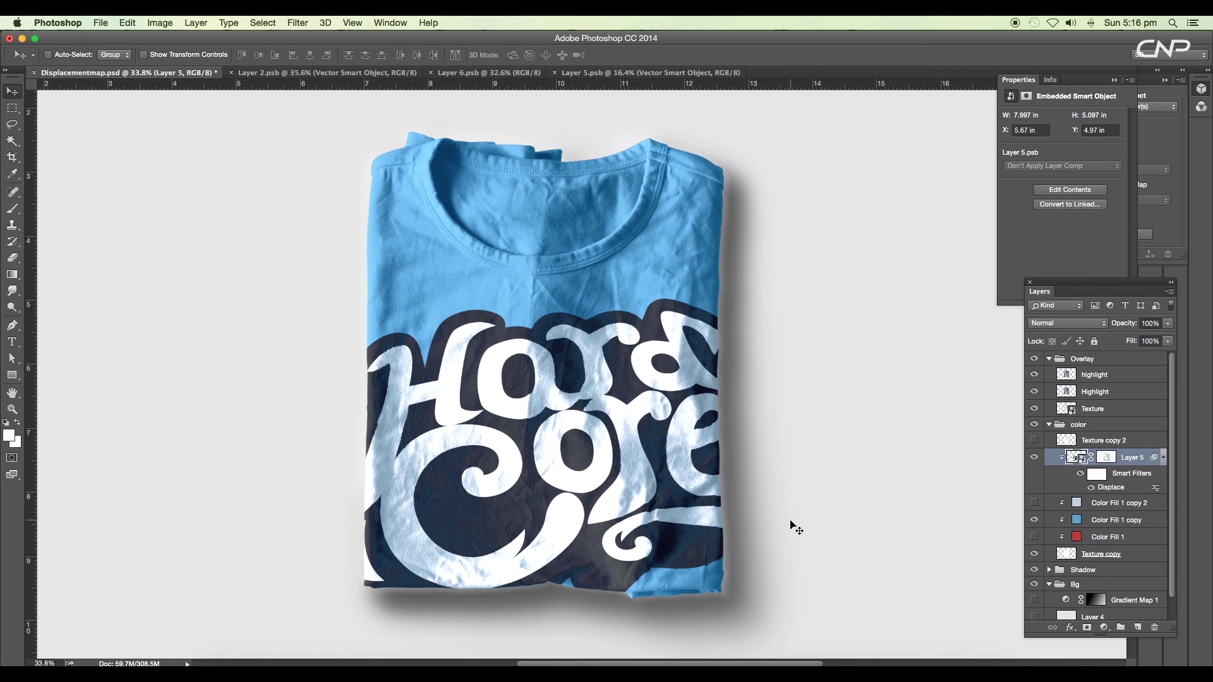
# Examine how the lettering edges follow the fabric up close, comparing the artwork with Layer 5's smart filters off and on.
pyautogui.scroll(5, 503, 344)
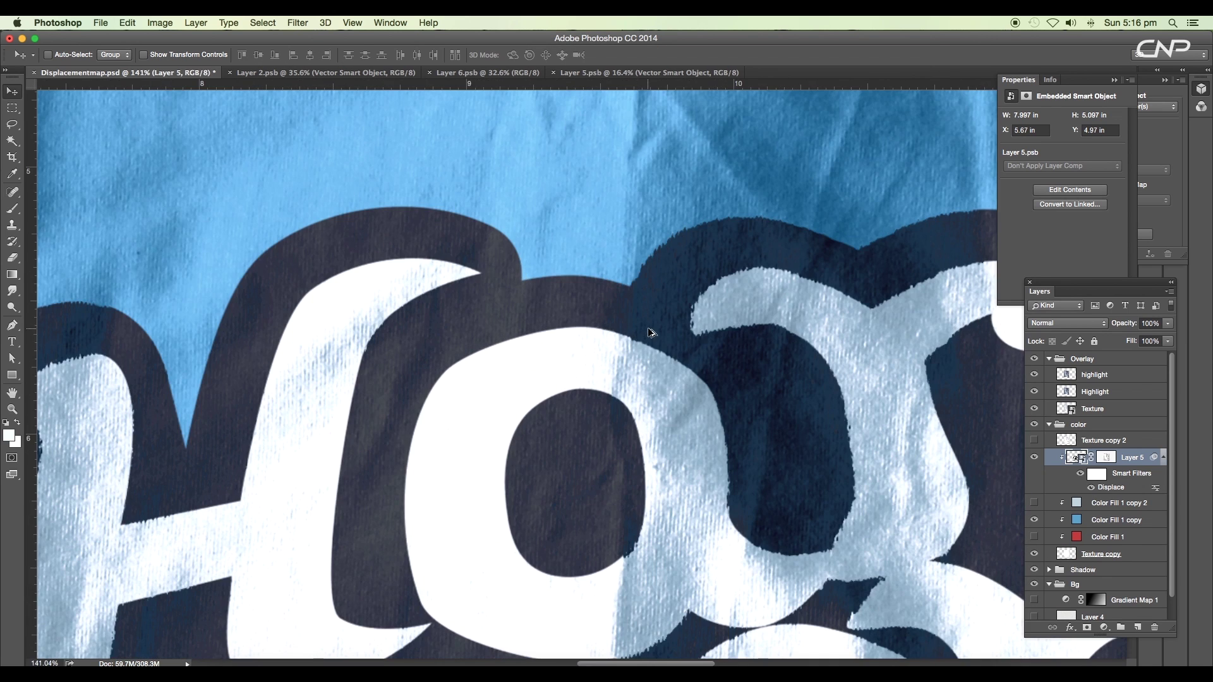
pyautogui.scroll(-3, 646, 328)
pyautogui.scroll(3, 642, 312)
pyautogui.scroll(-3, 673, 324)
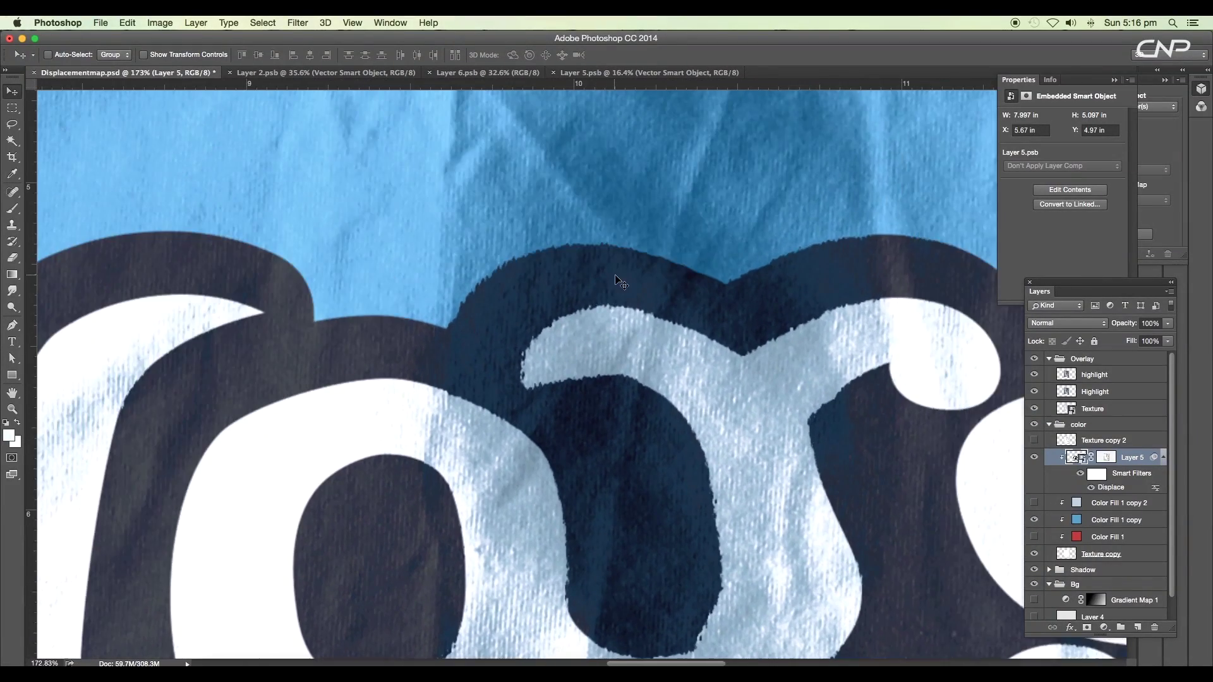
pyautogui.scroll(3, 566, 275)
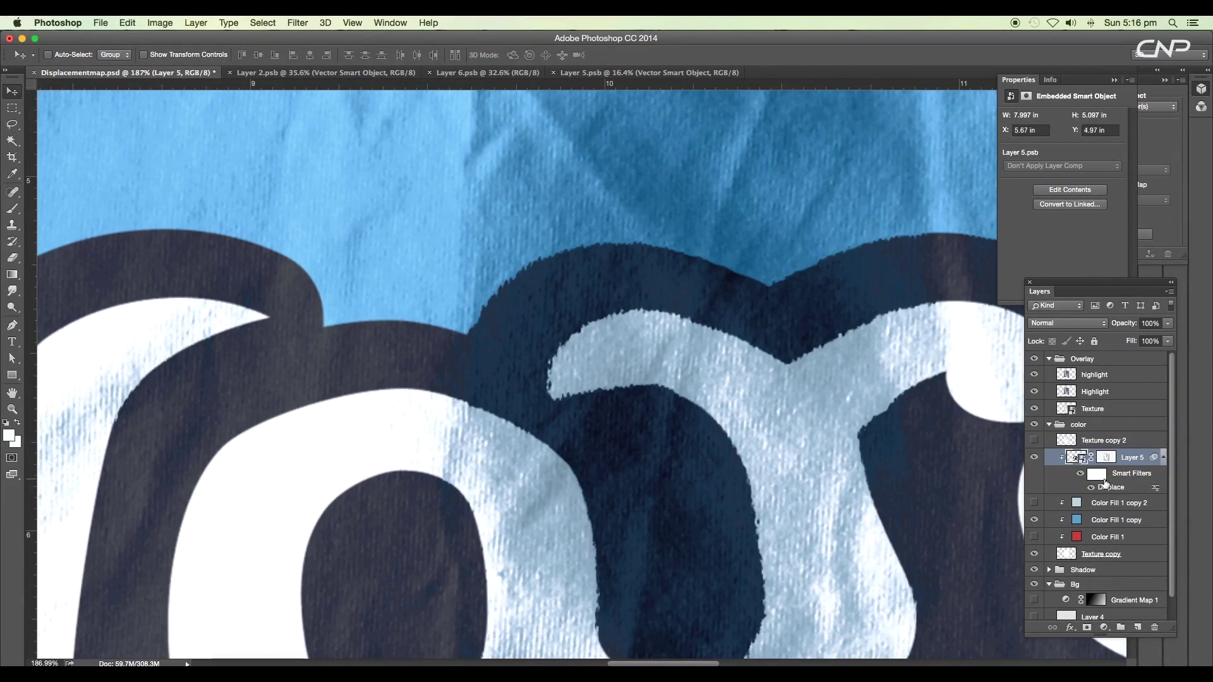
pyautogui.click(1081, 474)
pyautogui.click(1081, 474)
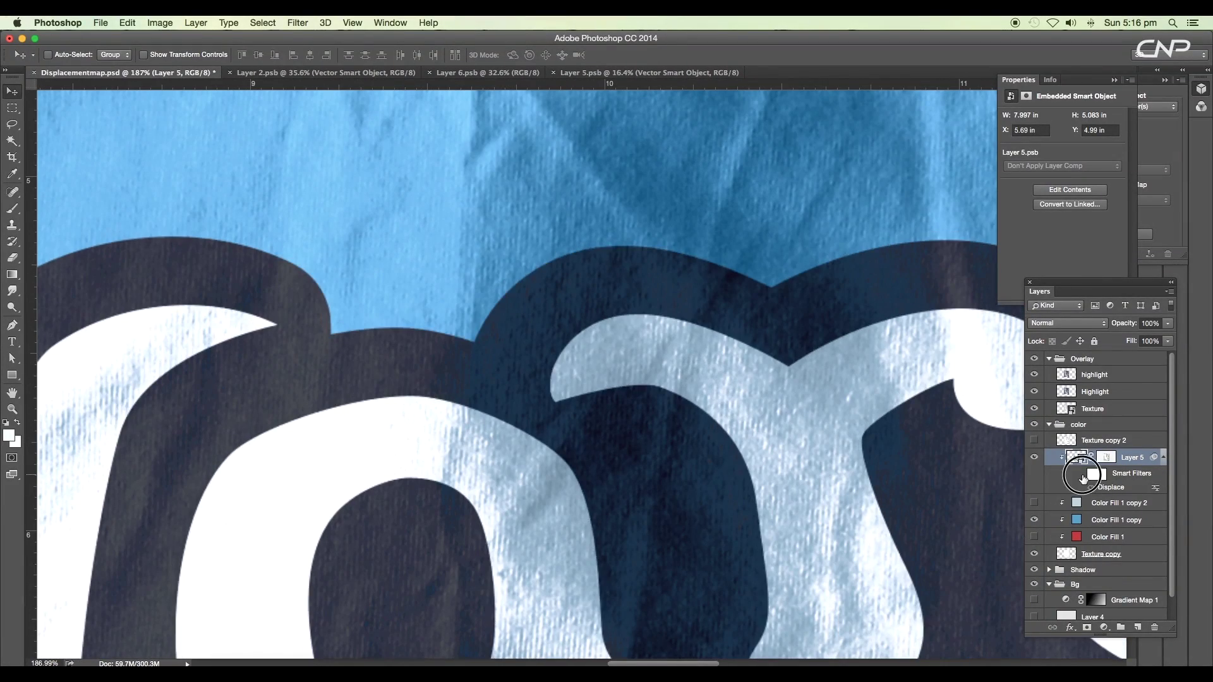
pyautogui.scroll(-3, 660, 458)
pyautogui.scroll(-4, 660, 458)
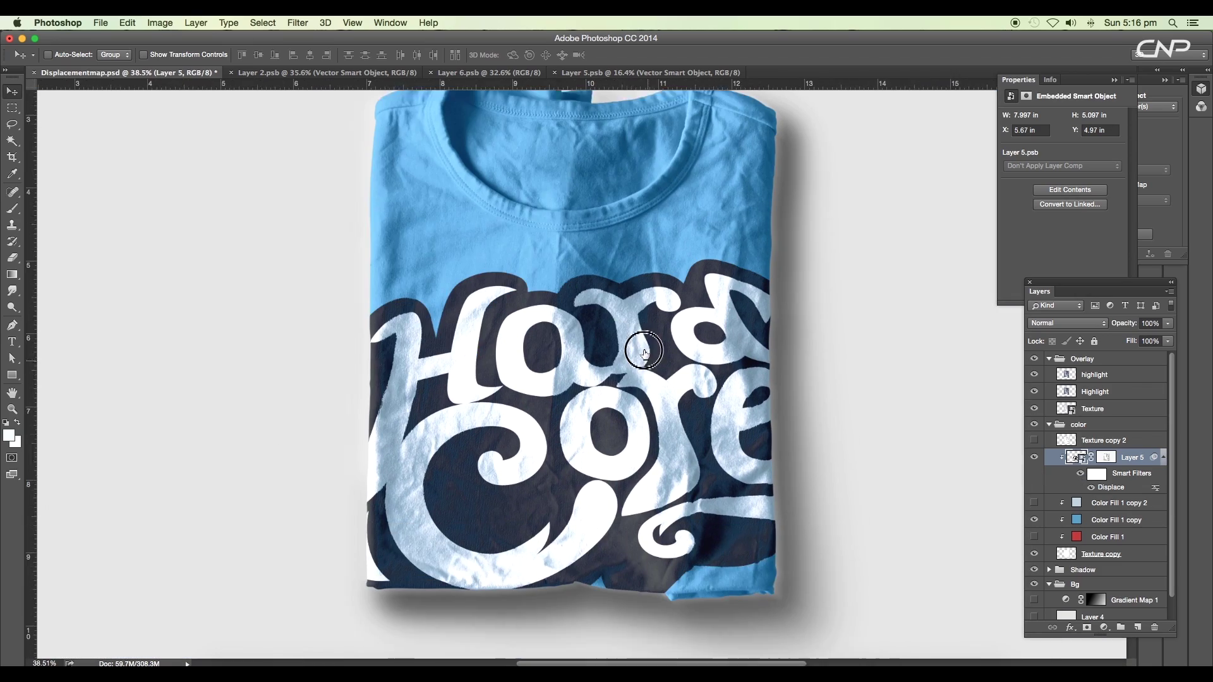
pyautogui.scroll(4, 455, 362)
pyautogui.scroll(-3, 452, 354)
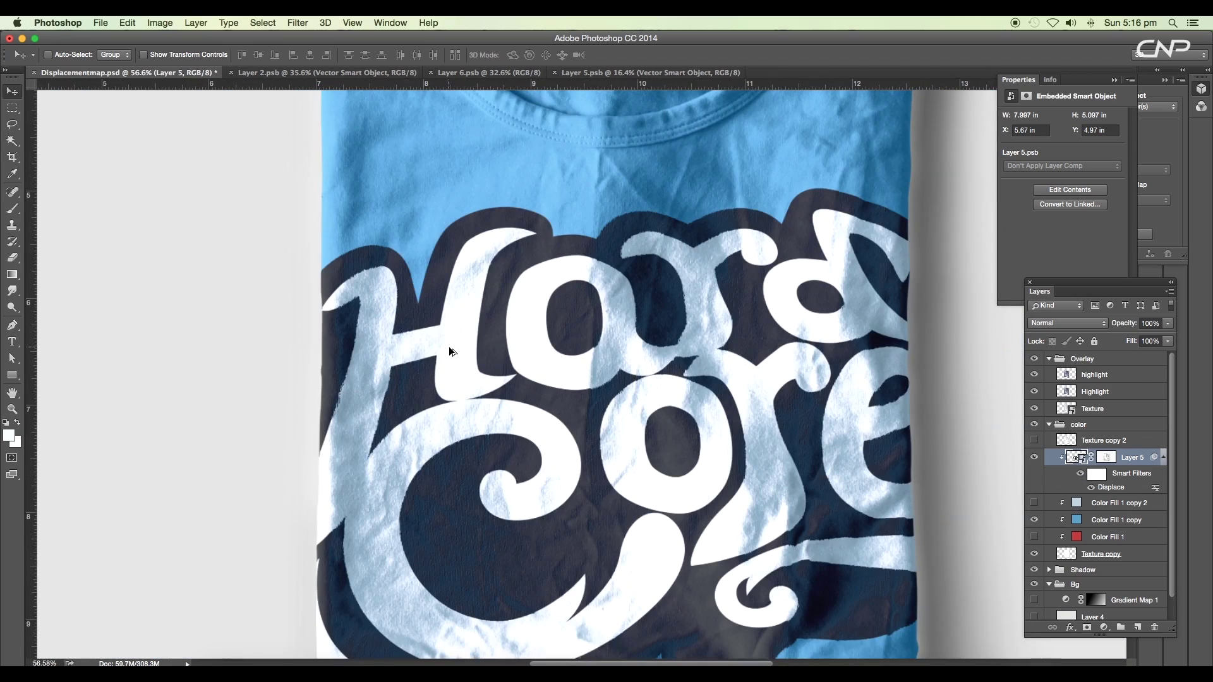
# Edit Layer 5's Displace filter, setting the horizontal scale to 8 and choosing Displacementmap.psd as the map again.
pyautogui.doubleClick(1121, 491)
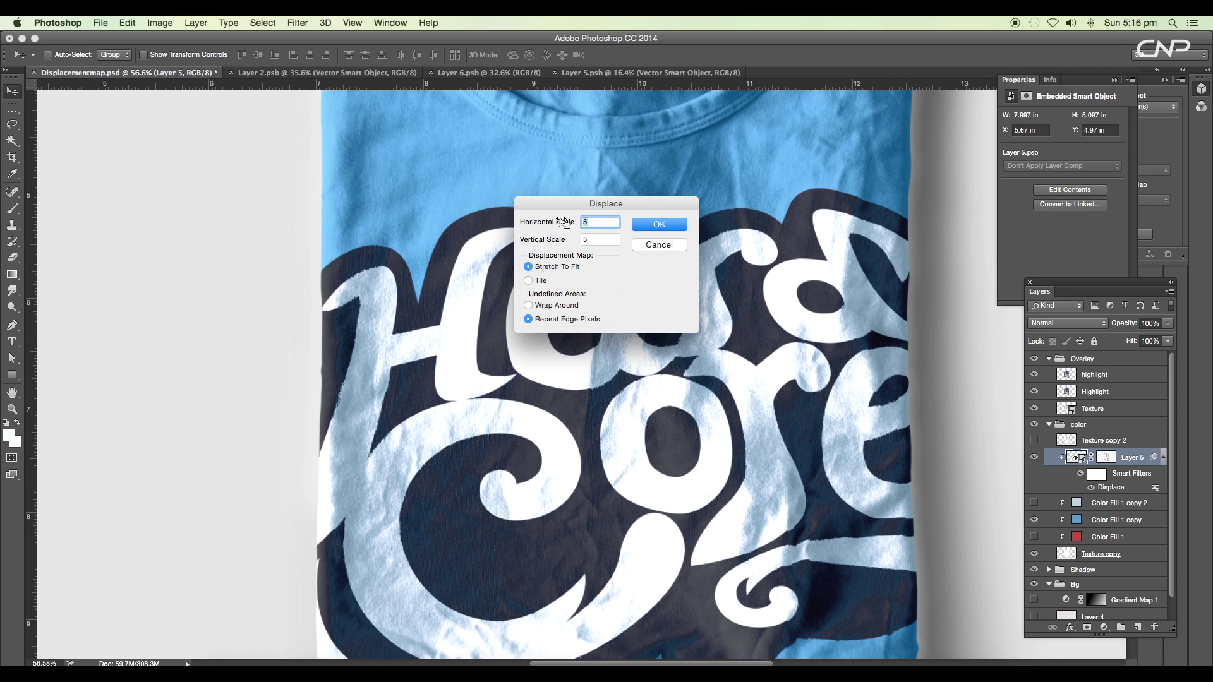
pyautogui.write('8')
pyautogui.press('Tab')
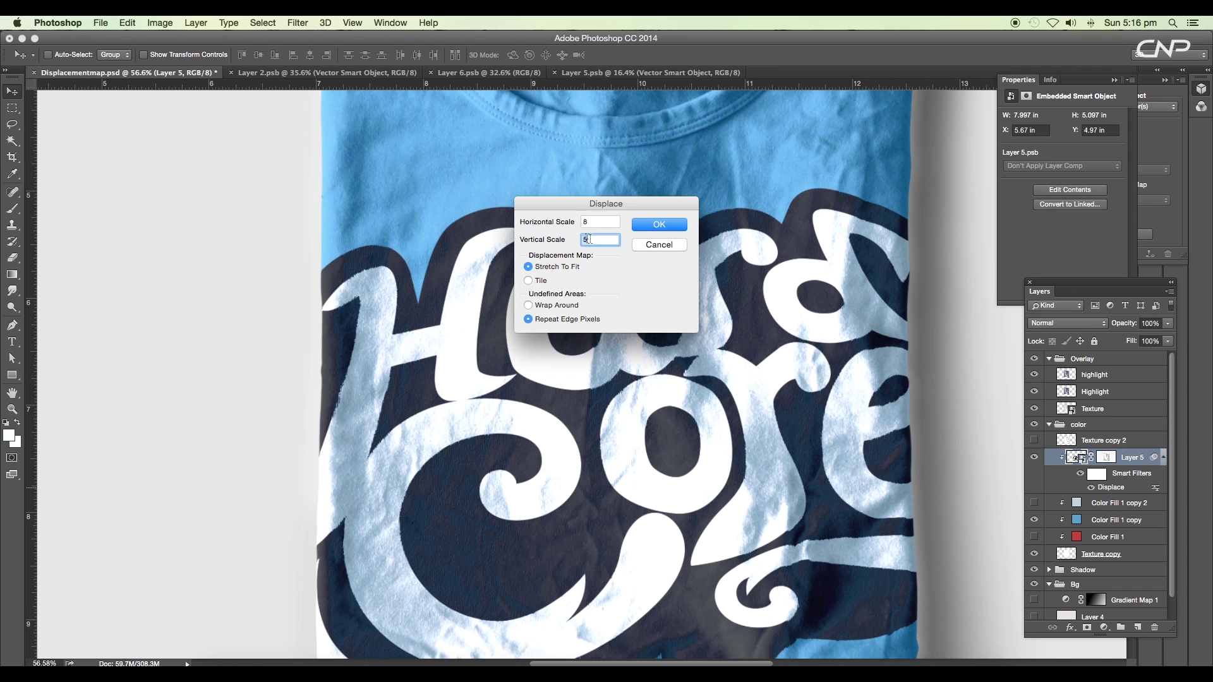
pyautogui.click(659, 225)
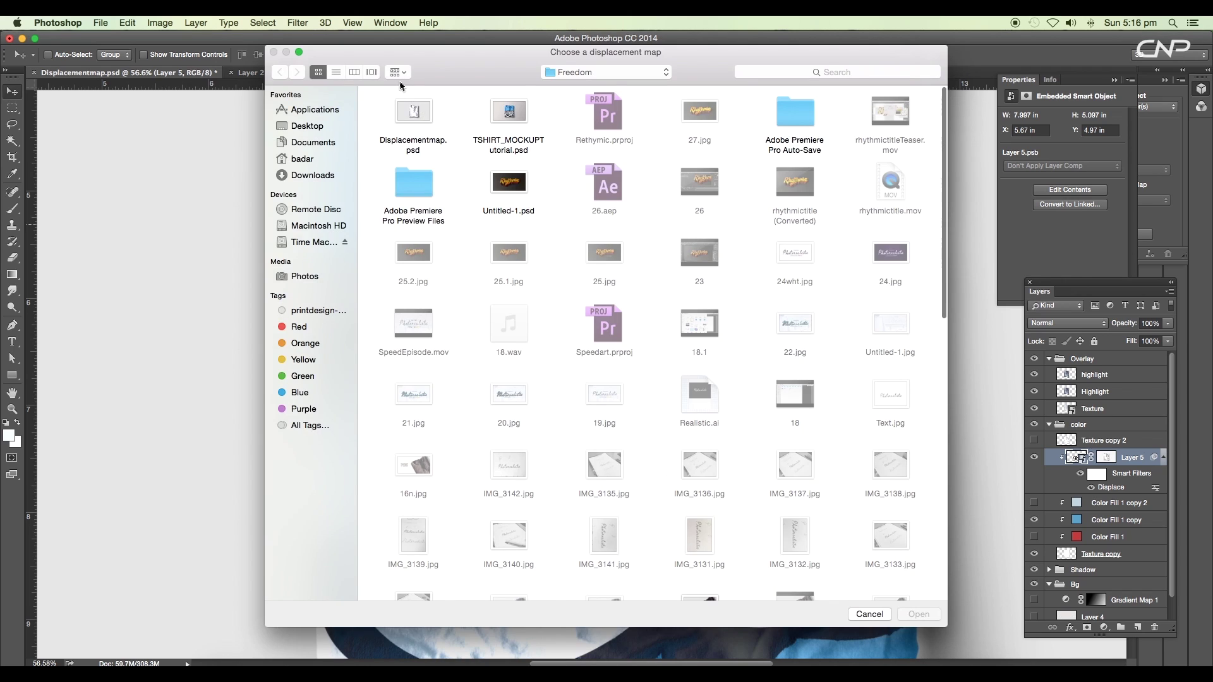
pyautogui.click(412, 112)
pyautogui.click(920, 615)
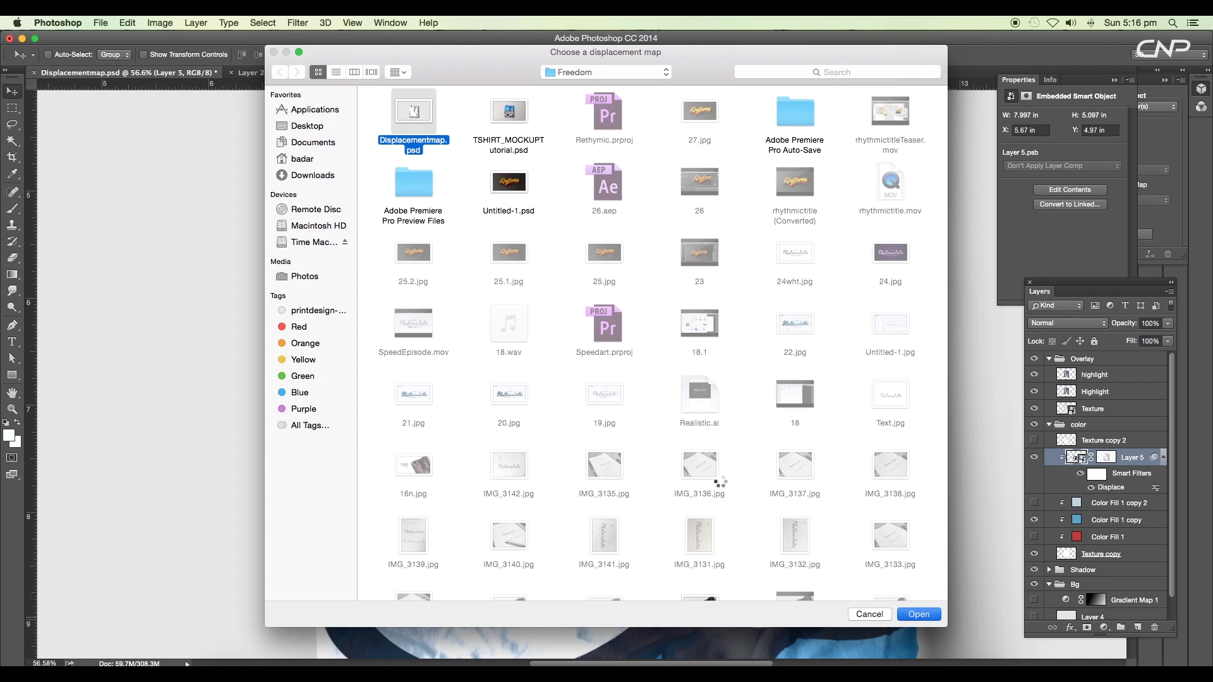
pyautogui.scroll(-5, 683, 455)
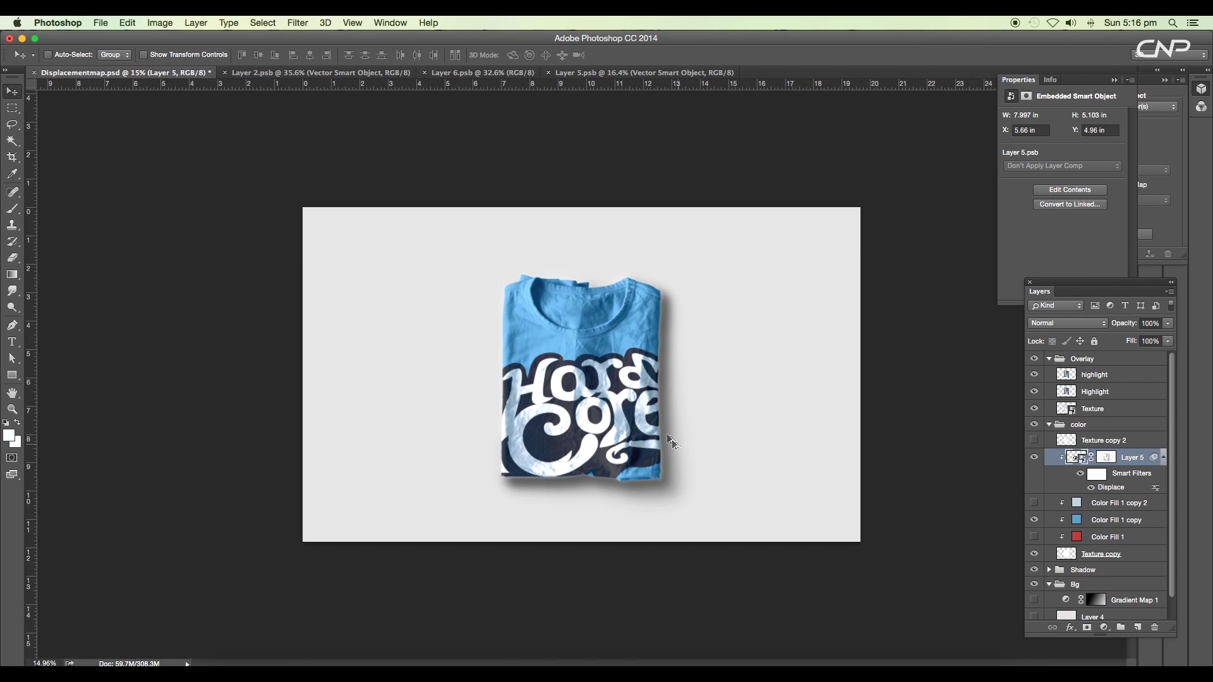
# Edit Layer 5's Displace filter, setting the horizontal scale to 4 and choosing the displacement map file again.
pyautogui.scroll(10, 674, 452)
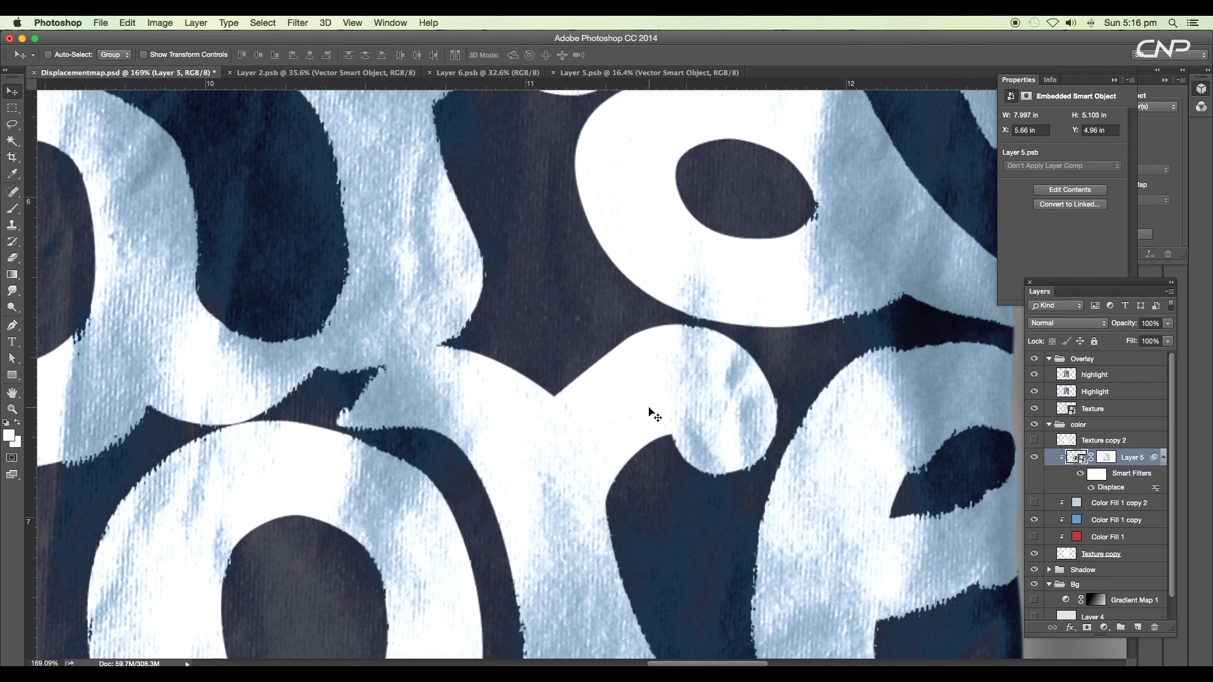
pyautogui.moveTo(499, 365); pyautogui.dragTo(625, 374)
pyautogui.moveTo(563, 312); pyautogui.dragTo(635, 442)
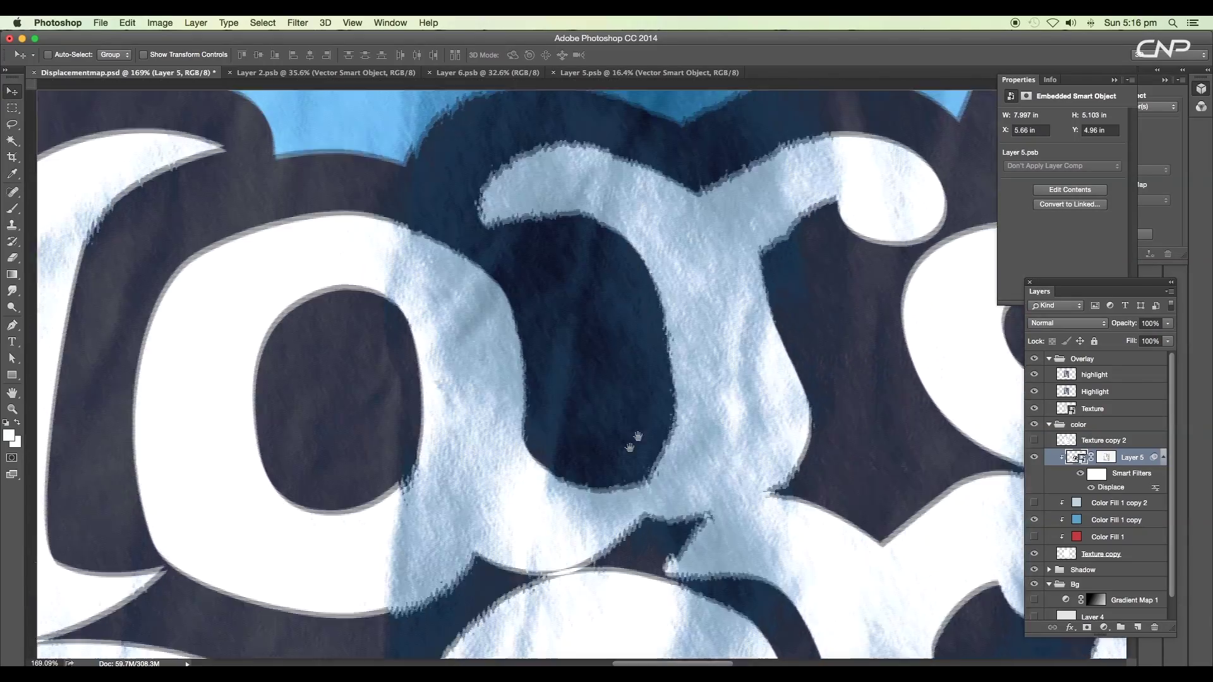
pyautogui.moveTo(603, 243); pyautogui.dragTo(658, 331)
pyautogui.scroll(4, 658, 330)
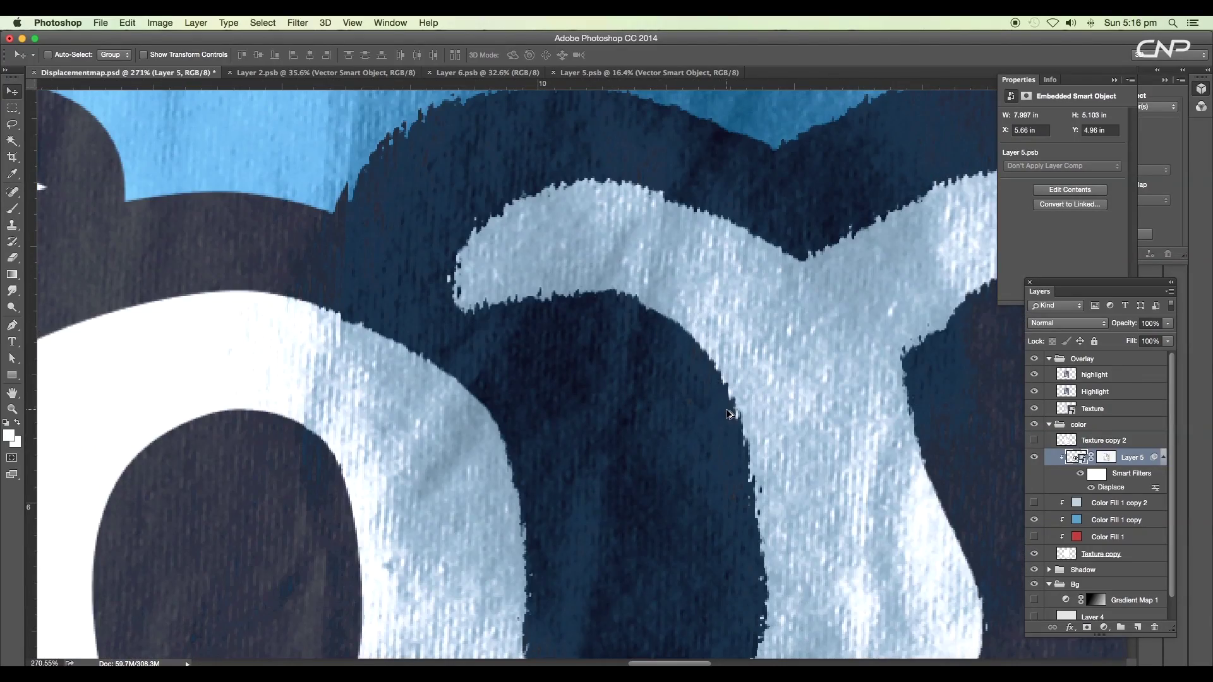
pyautogui.scroll(-8, 730, 413)
pyautogui.doubleClick(1111, 488)
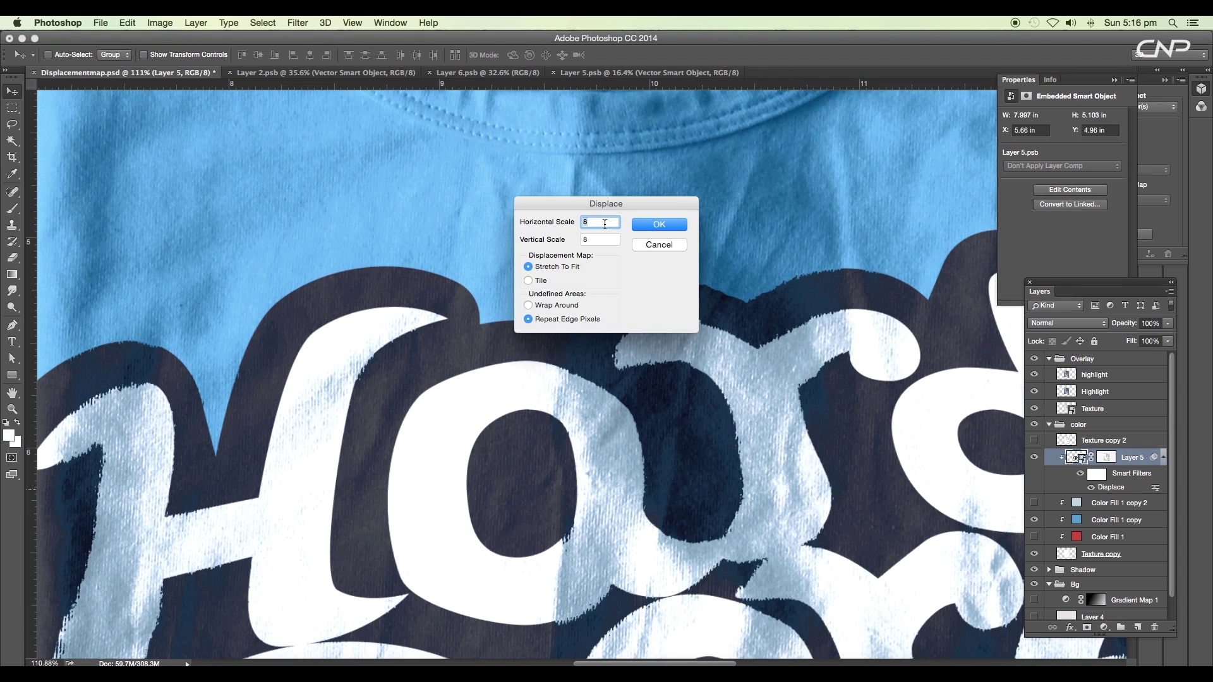
pyautogui.write('4')
pyautogui.click(656, 227)
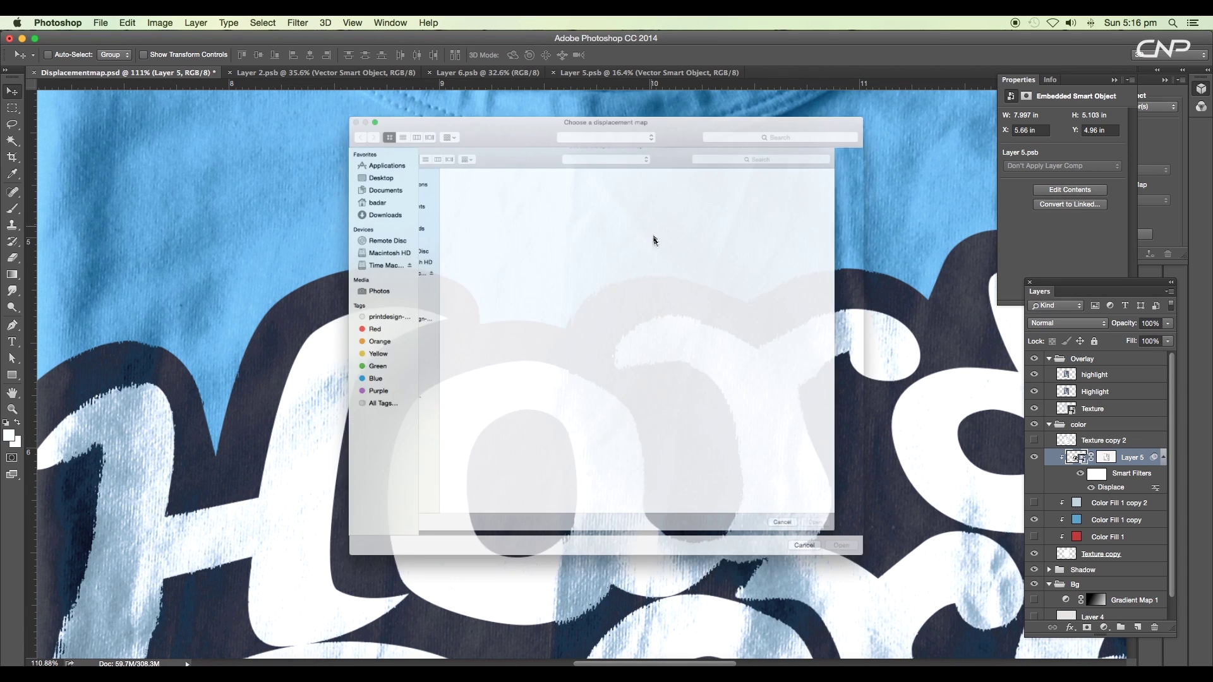
pyautogui.click(443, 145)
pyautogui.click(914, 616)
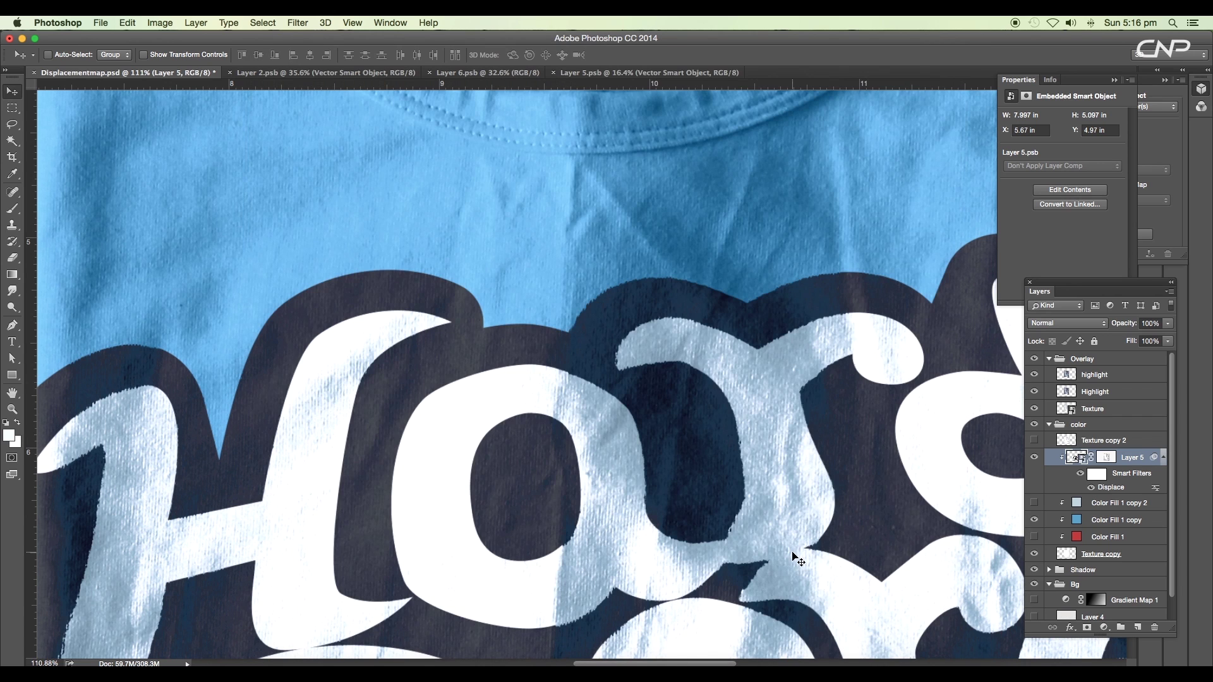
# Compare the printed artwork with Layer 5's smart filters off and on, both on the full shirt and up close.
pyautogui.scroll(-6, 754, 541)
pyautogui.scroll(4, 755, 540)
pyautogui.scroll(-3, 754, 541)
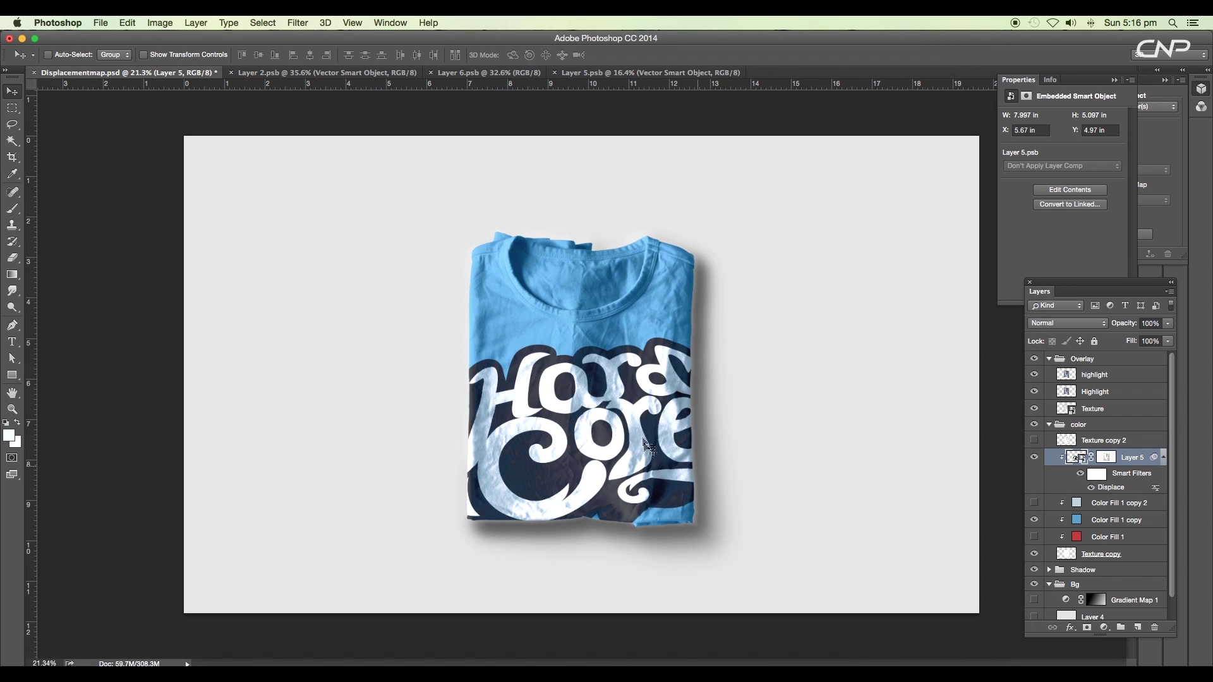
pyautogui.scroll(2, 659, 463)
pyautogui.click(1080, 473)
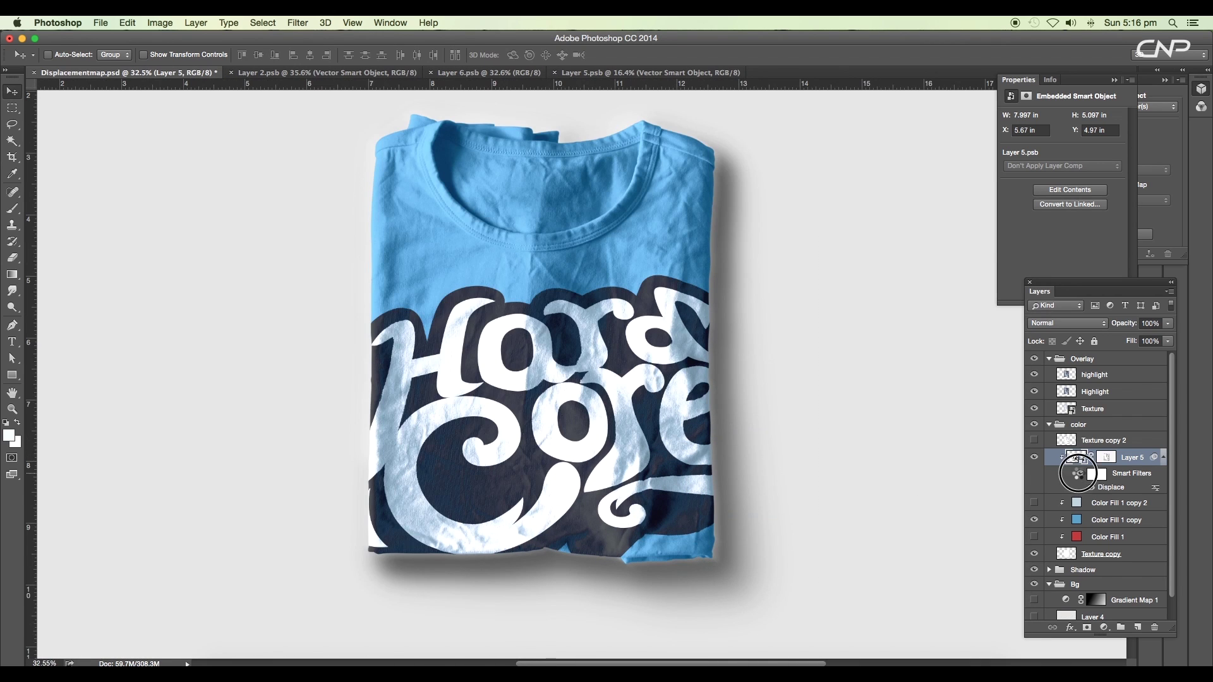
pyautogui.click(1079, 474)
pyautogui.scroll(5, 677, 427)
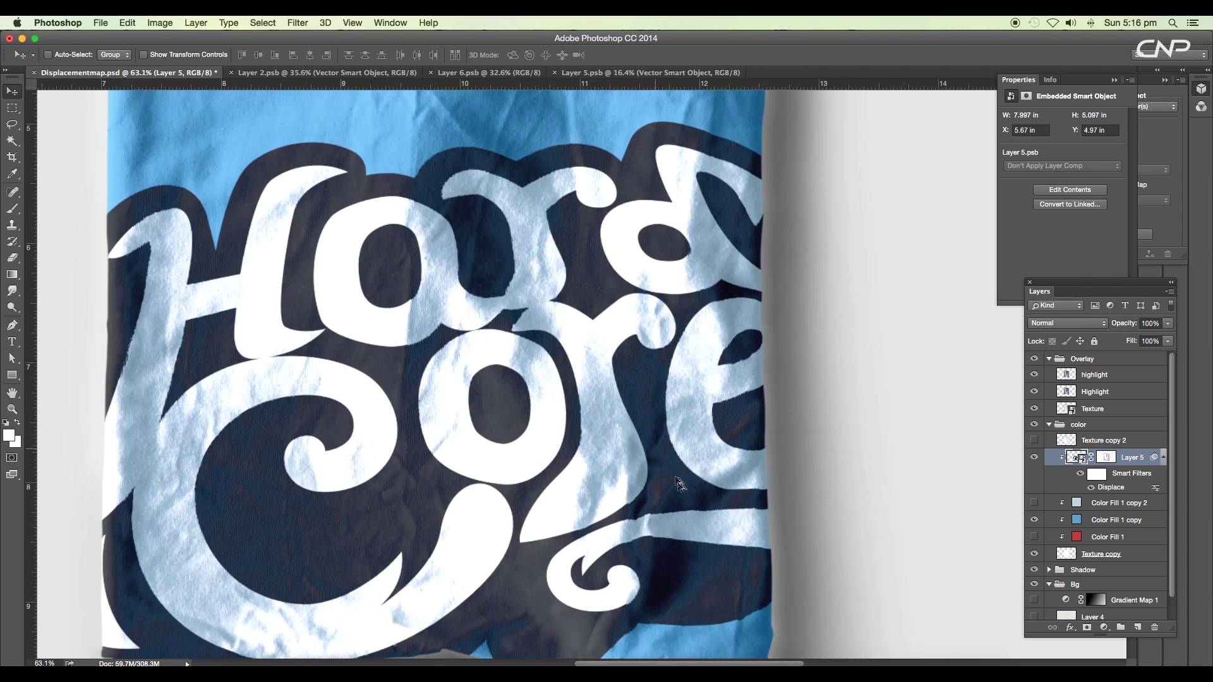
pyautogui.click(1080, 475)
pyautogui.click(1079, 475)
pyautogui.scroll(-1, 635, 564)
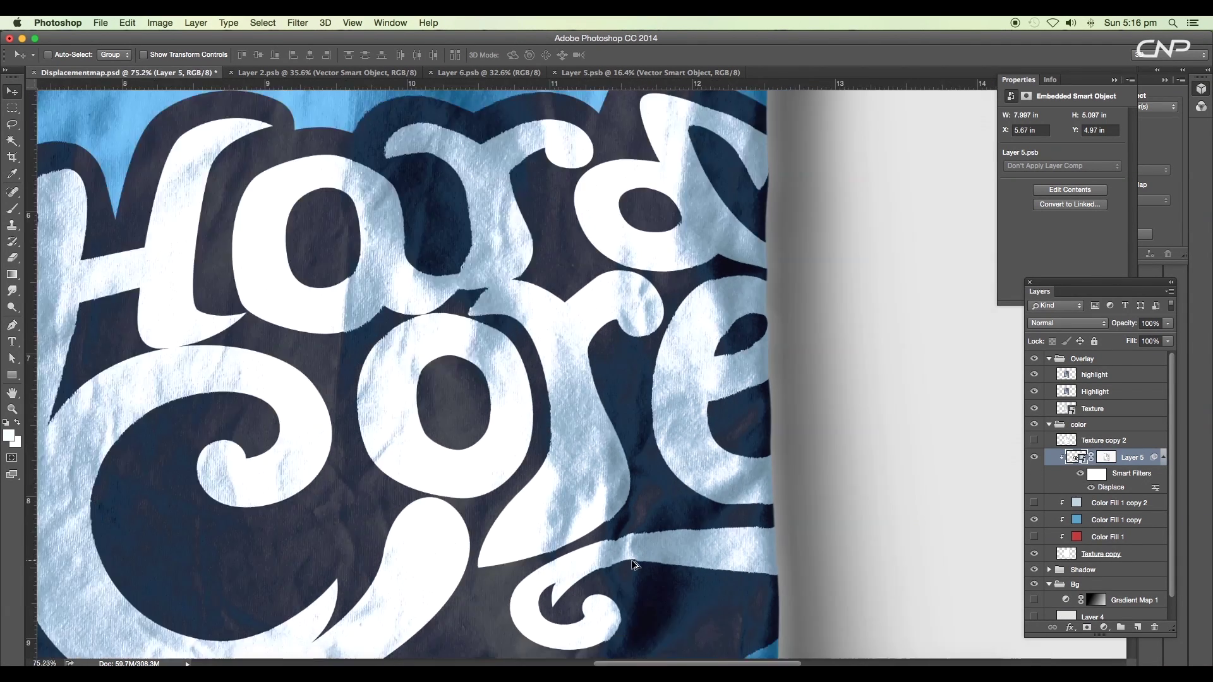
# Examine how the displaced lettering follows the fabric along the shirt's hem and around the word Hard.
pyautogui.scroll(-2, 635, 564)
pyautogui.scroll(-4, 635, 557)
pyautogui.scroll(5, 588, 451)
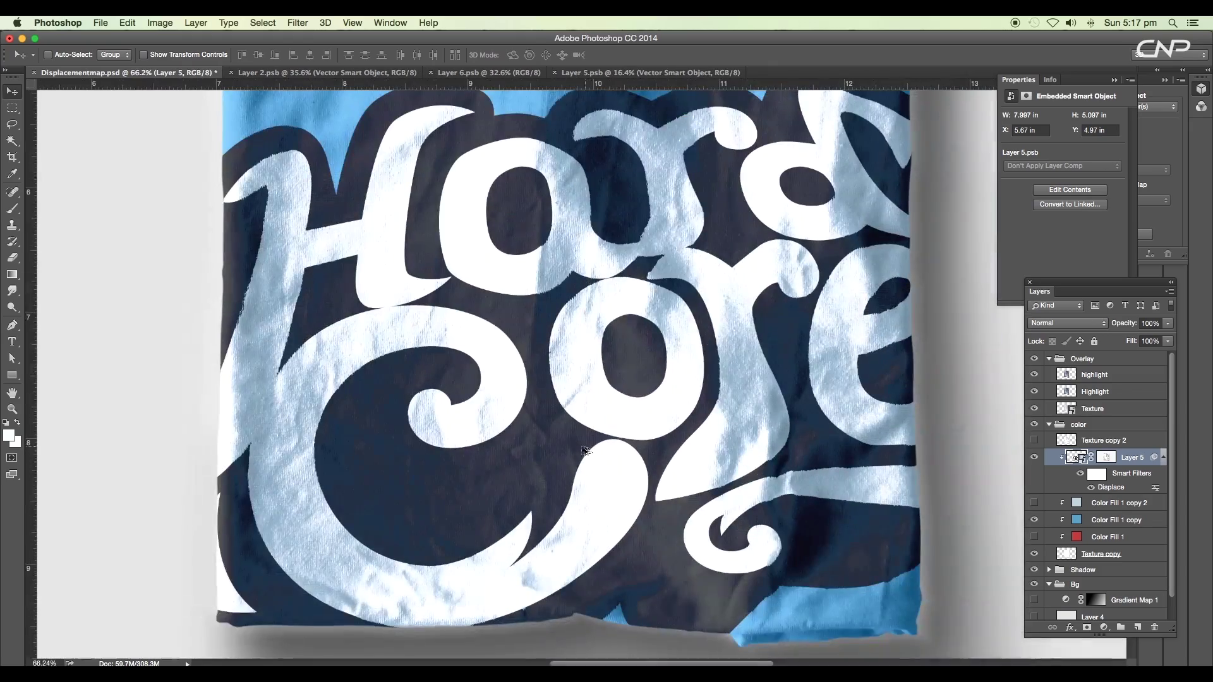
pyautogui.moveTo(388, 239); pyautogui.dragTo(382, 326)
pyautogui.scroll(2, 326, 251)
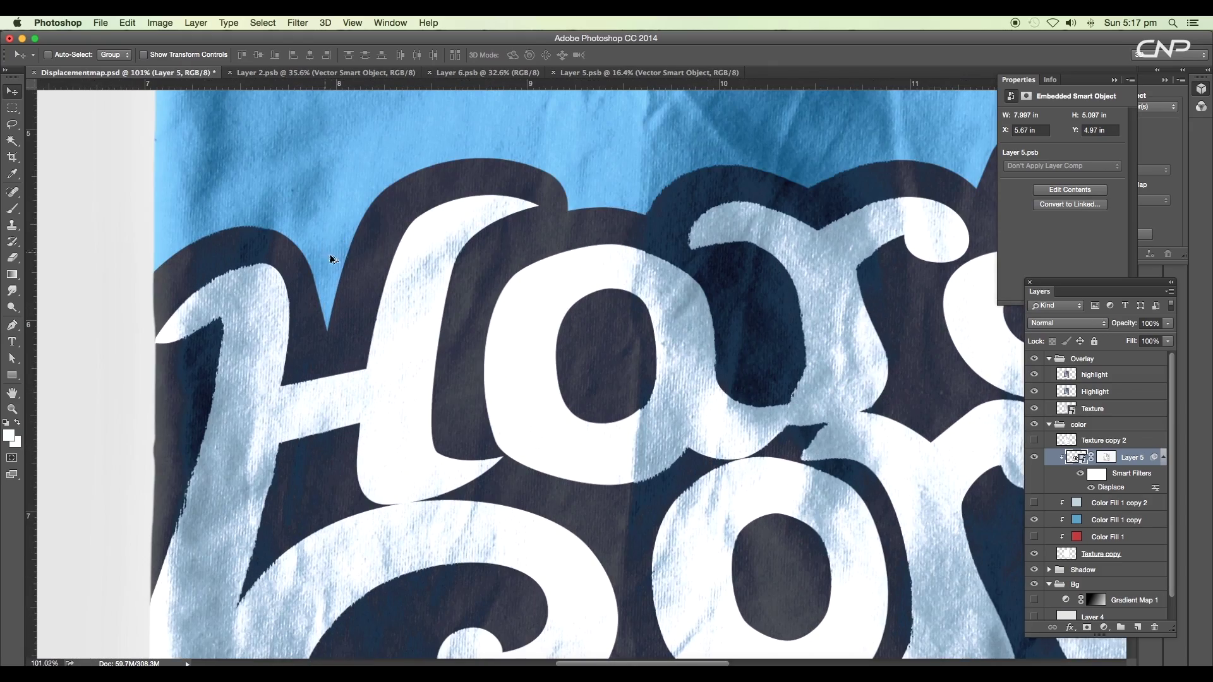
pyautogui.scroll(-2, 702, 319)
pyautogui.scroll(2, 701, 319)
pyautogui.scroll(-3, 701, 319)
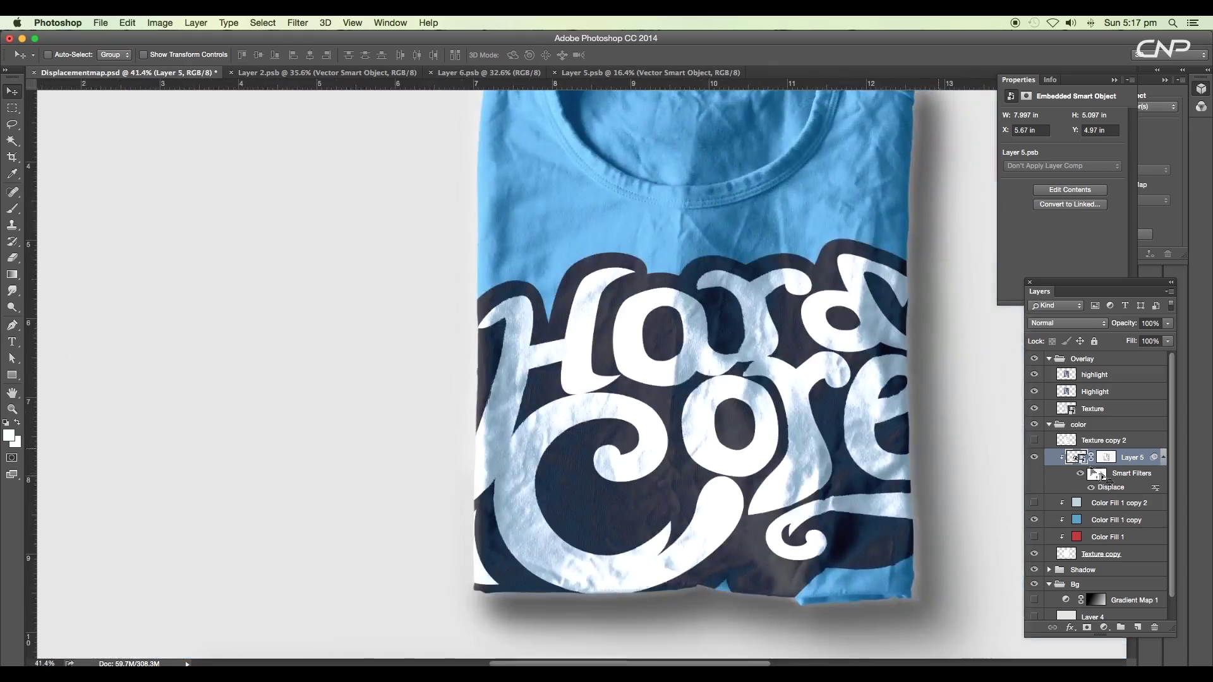
# Set the density of Layer 5's mask to 44% after previewing the print at 0%.
pyautogui.click(1110, 463)
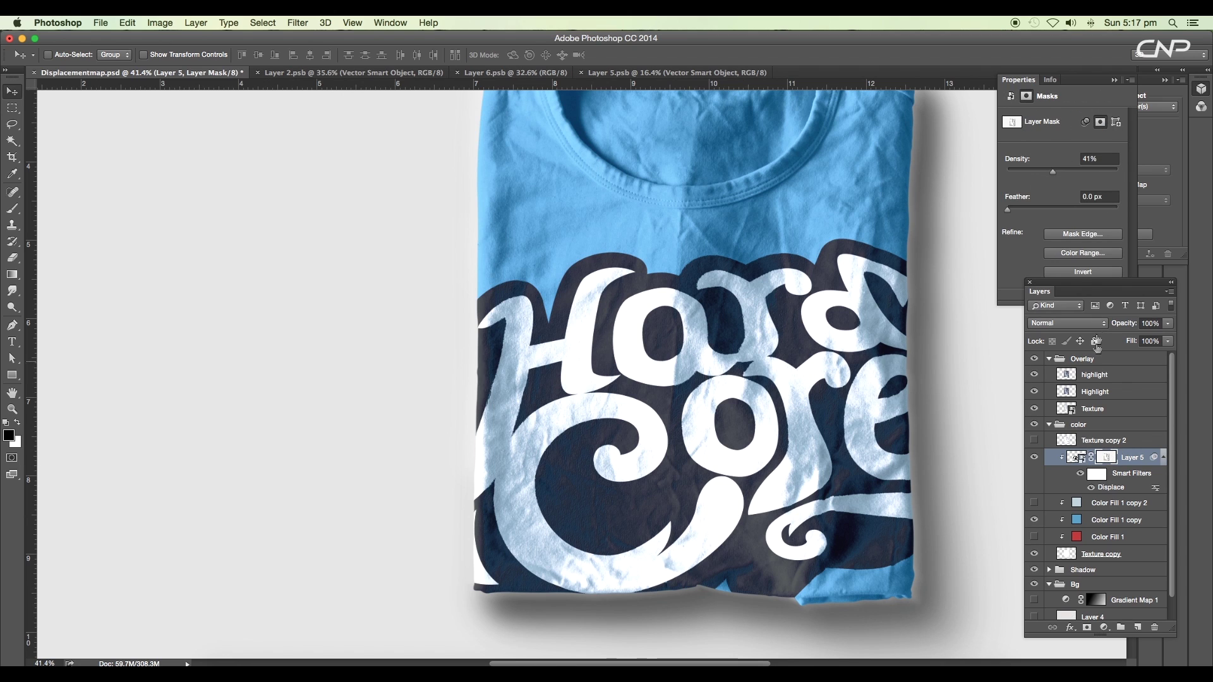
pyautogui.moveTo(1065, 173); pyautogui.dragTo(1006, 177)
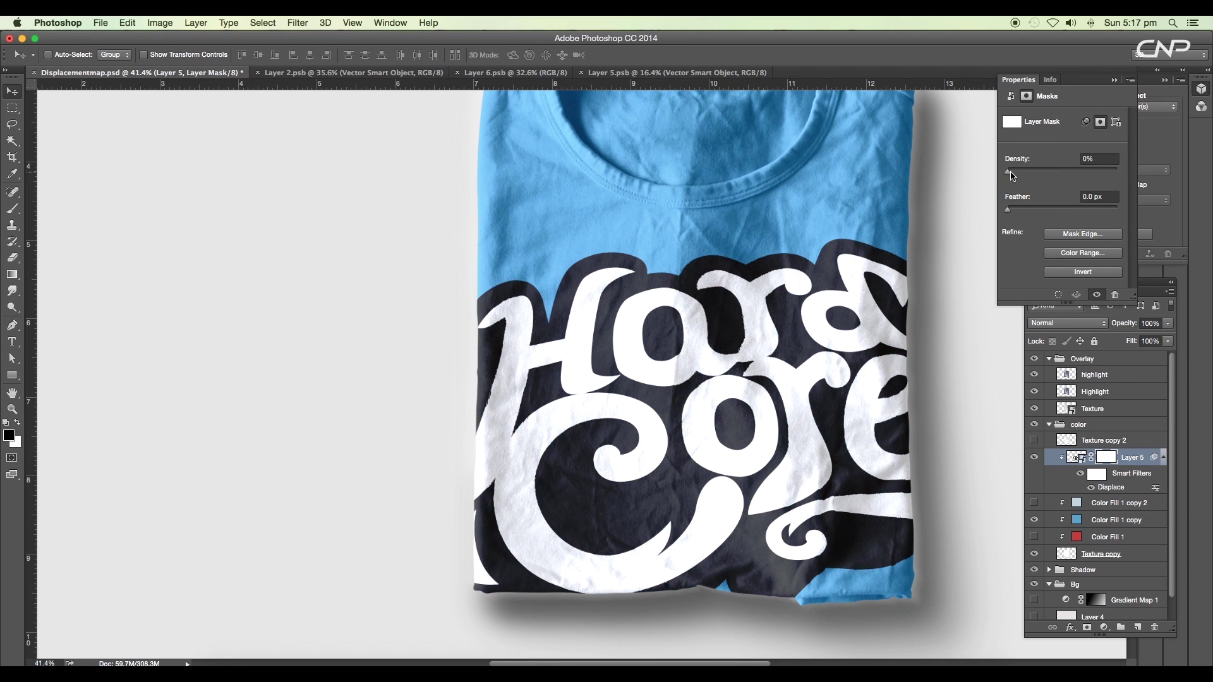
pyautogui.scroll(-5, 766, 371)
pyautogui.scroll(3, 766, 371)
pyautogui.moveTo(1011, 178); pyautogui.dragTo(1056, 176)
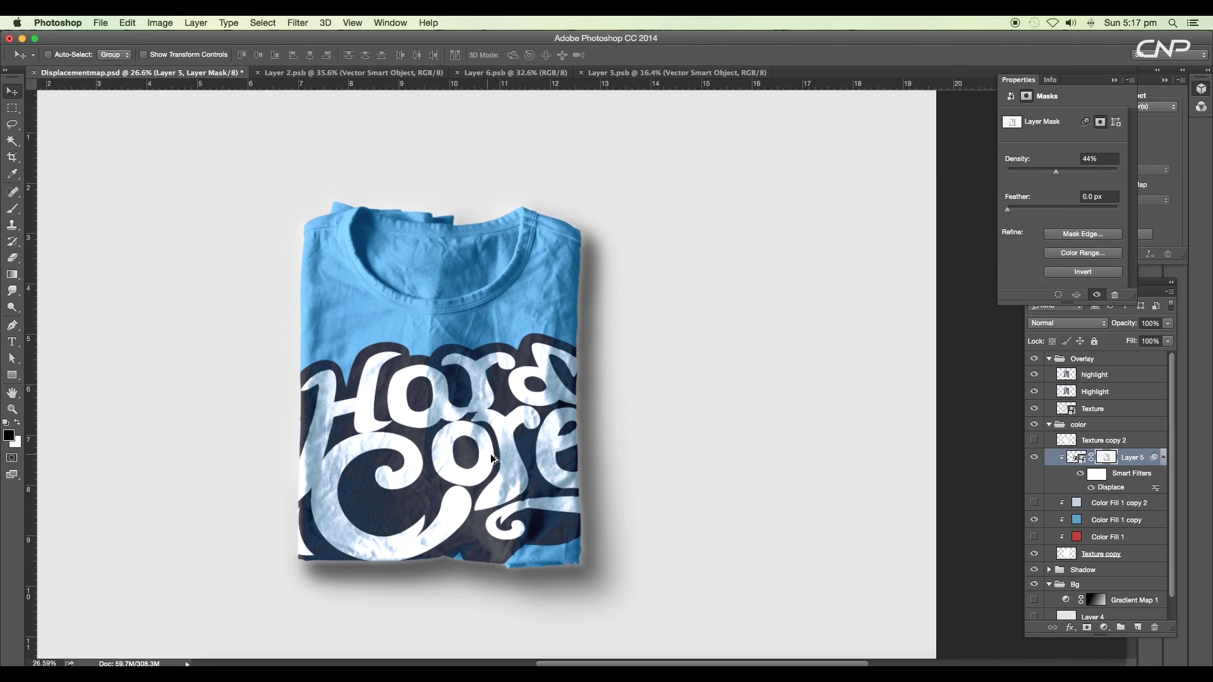
pyautogui.scroll(3, 496, 456)
pyautogui.scroll(-4, 503, 452)
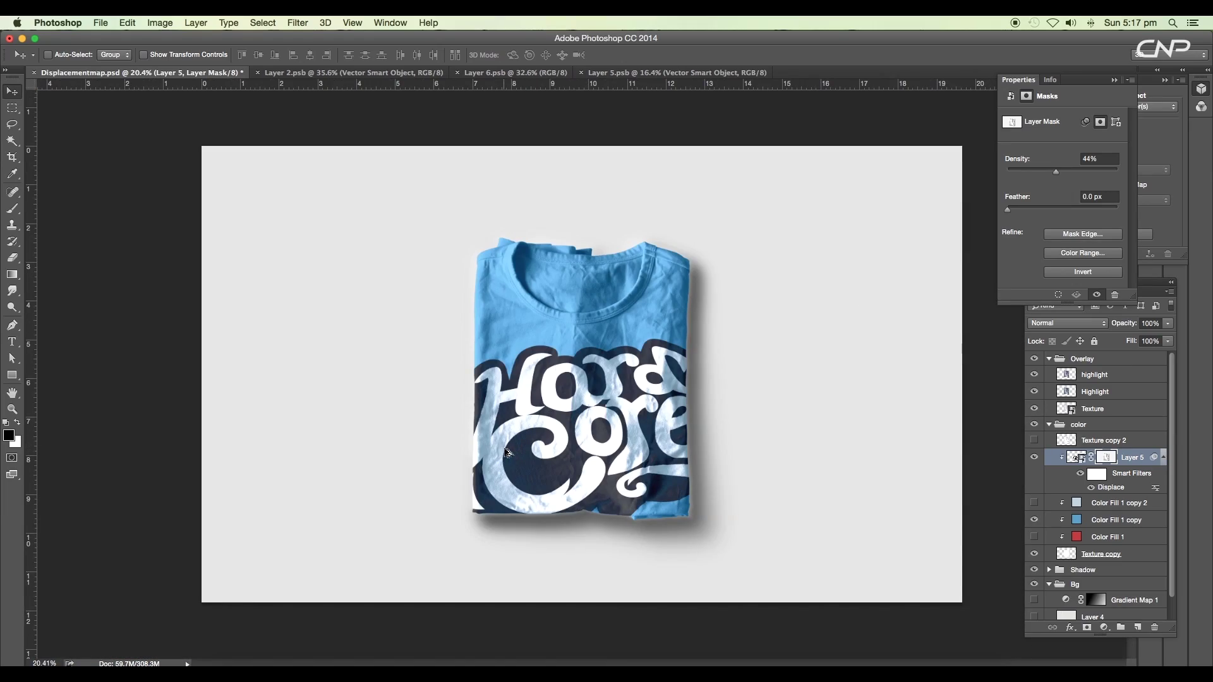
pyautogui.scroll(5, 622, 379)
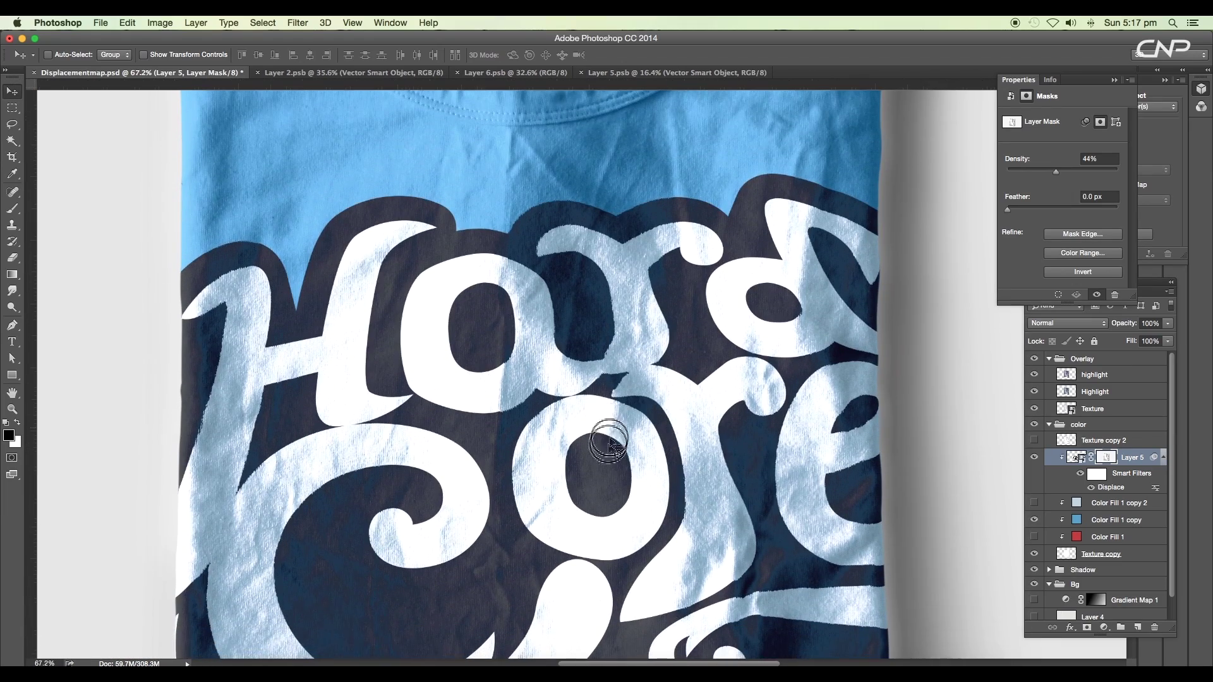
pyautogui.scroll(-2, 632, 417)
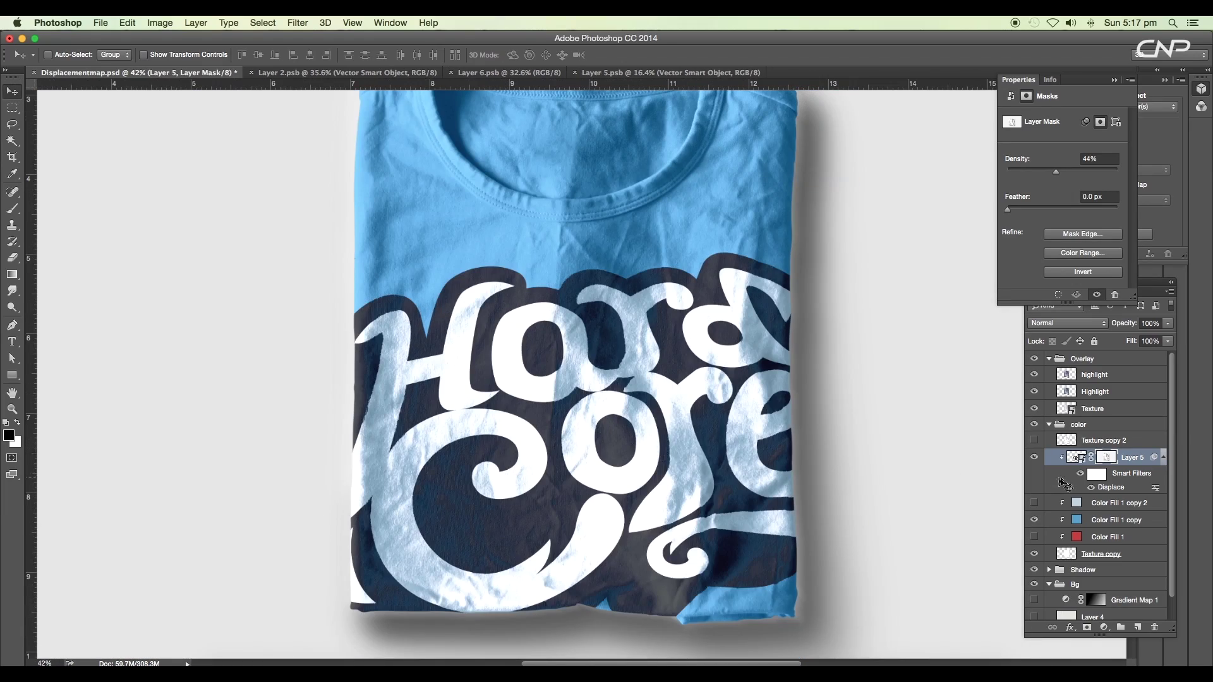
# Try moving the Hard Core artwork inside Layer 5's smart object, undo the move and return to the mockup document.
pyautogui.doubleClick(1074, 458)
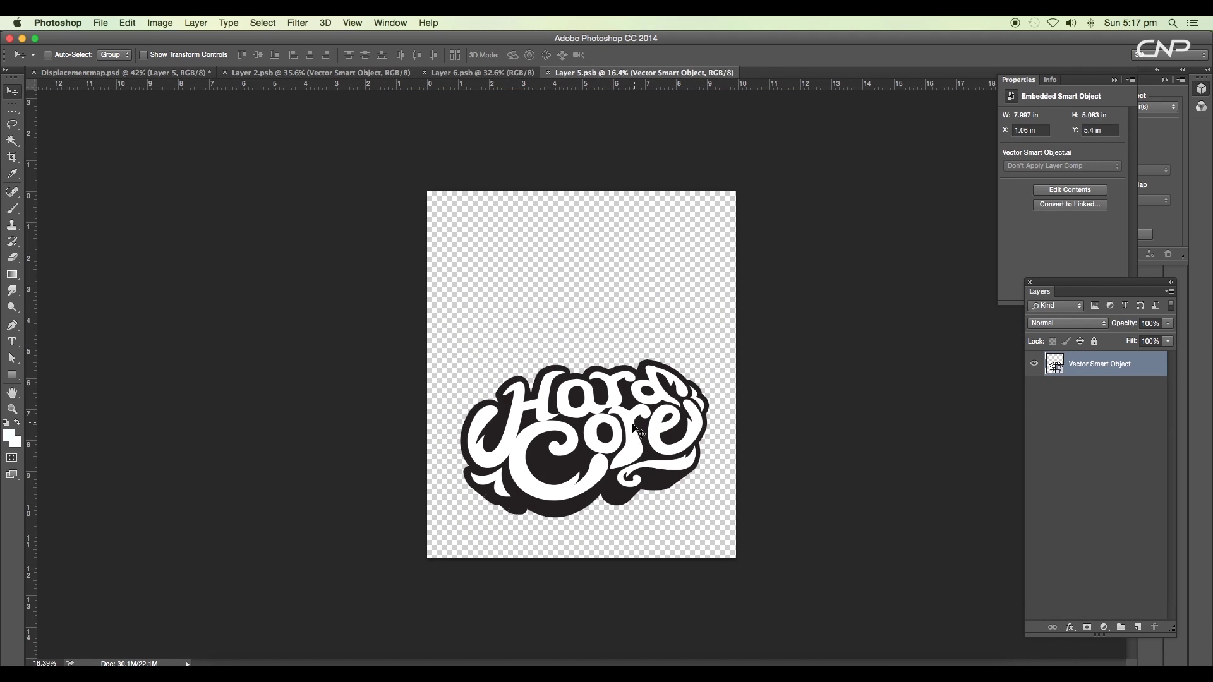
pyautogui.moveTo(635, 430)
pyautogui.mouseDown()
pyautogui.moveTo(669, 359)
pyautogui.moveTo(619, 436)
pyautogui.moveTo(644, 414)
pyautogui.mouseUp()
pyautogui.press('super+z')
pyautogui.click(100, 23)
pyautogui.click(346, 138)
pyautogui.click(150, 72)
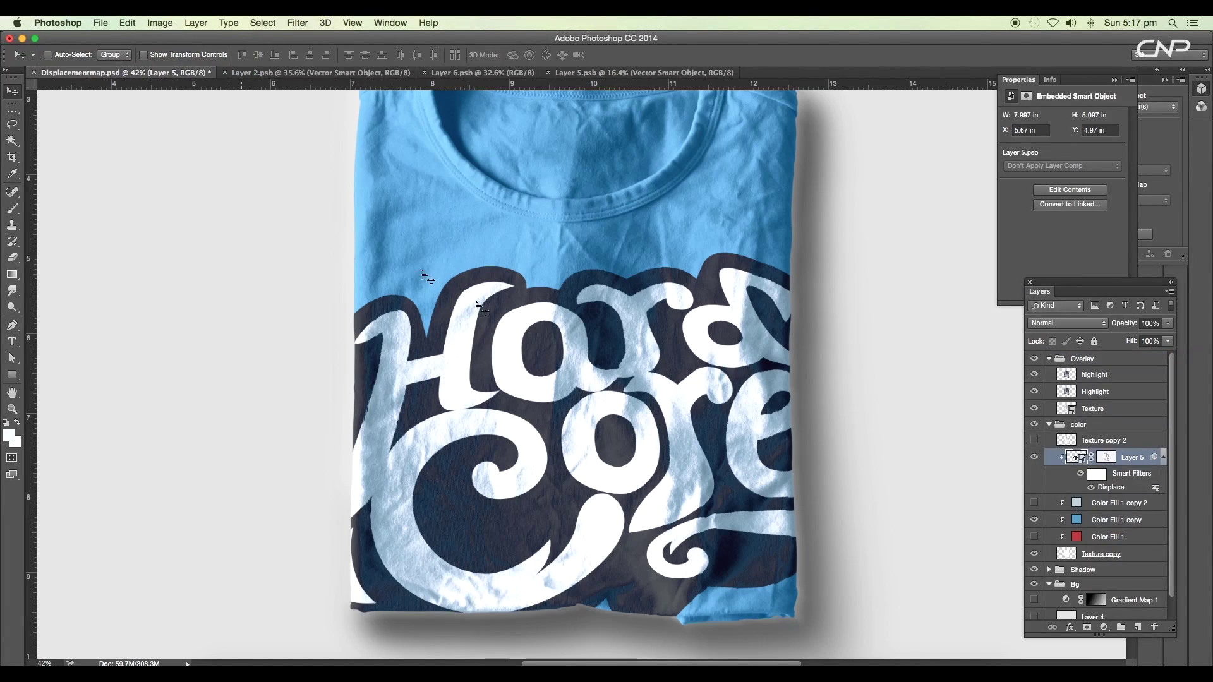
# Examine the shirt's collar and print up close, and view the text design in Layer 6.psb.
pyautogui.scroll(-5, 637, 372)
pyautogui.scroll(6, 631, 360)
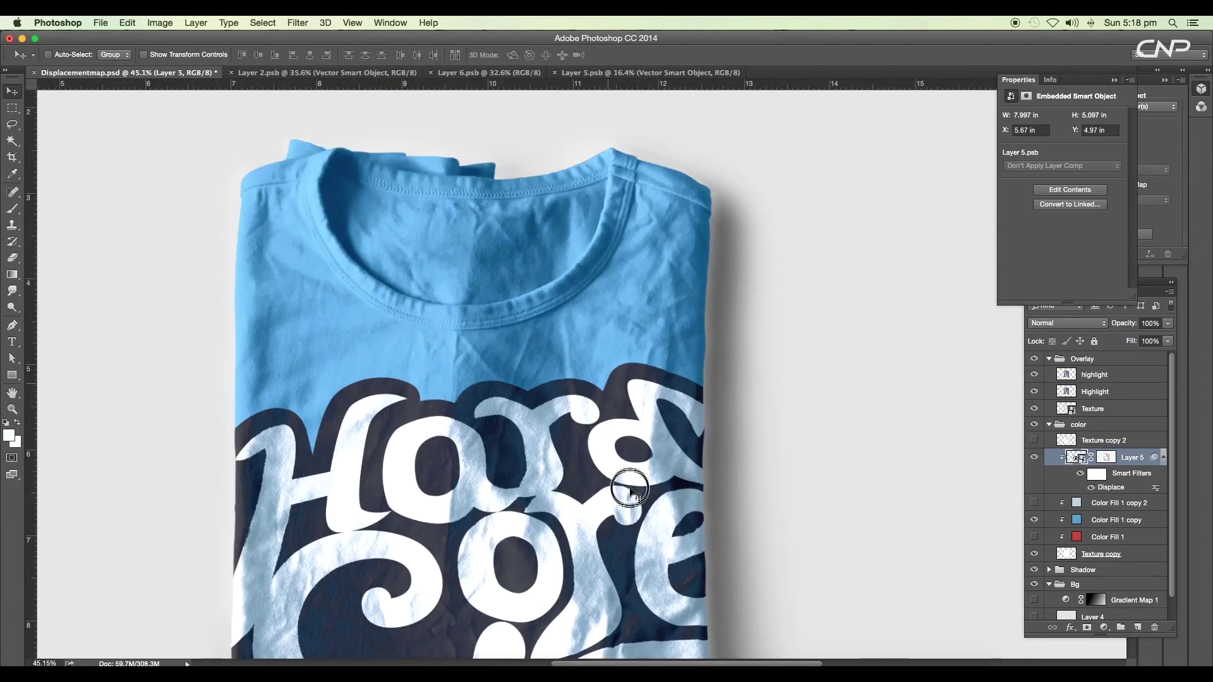
pyautogui.scroll(4, 628, 476)
pyautogui.scroll(3, 542, 493)
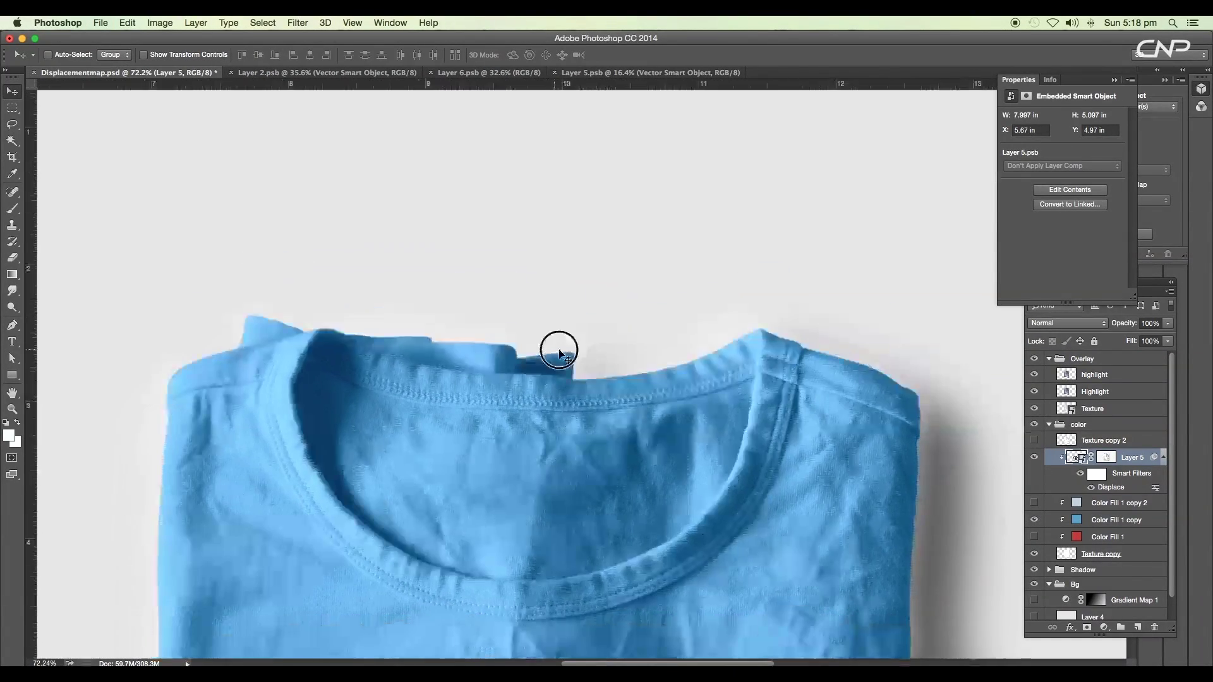
pyautogui.scroll(-5, 559, 350)
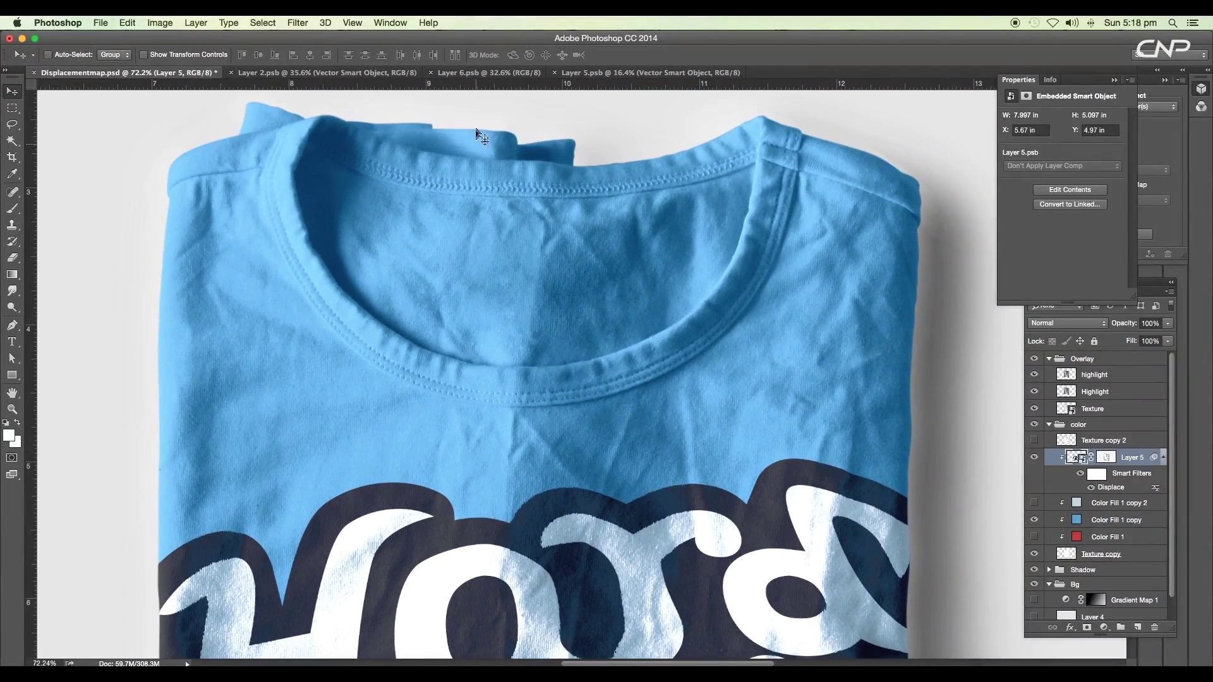
pyautogui.click(475, 73)
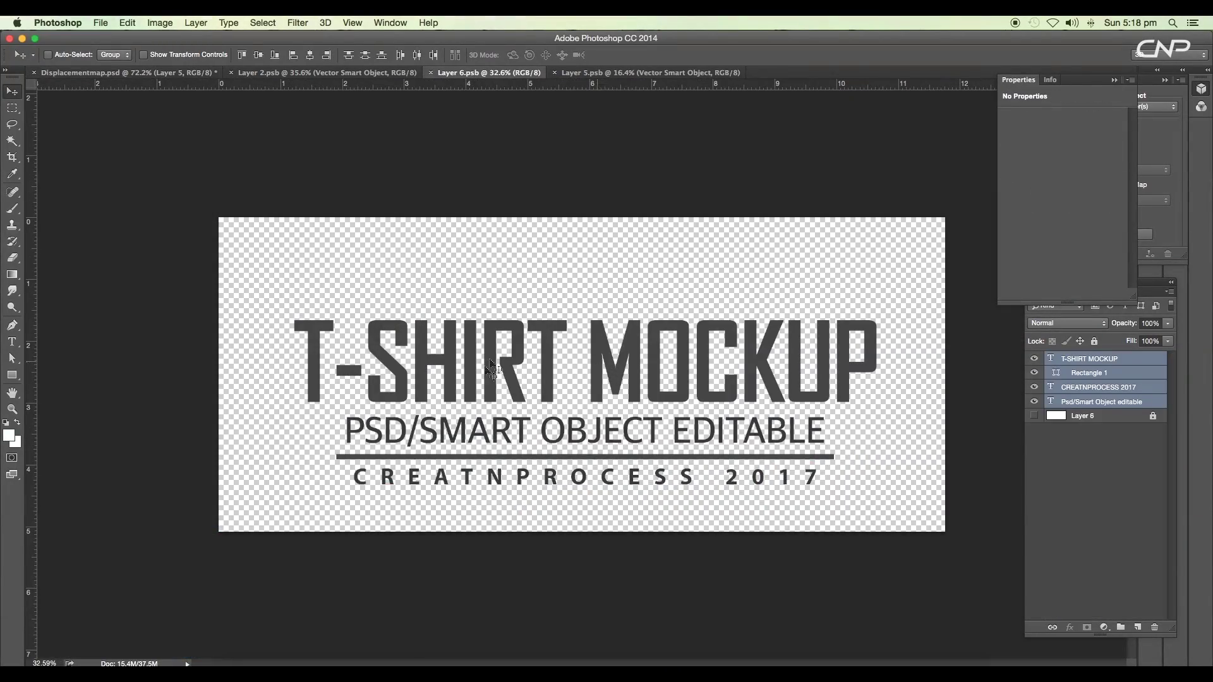
pyautogui.click(185, 76)
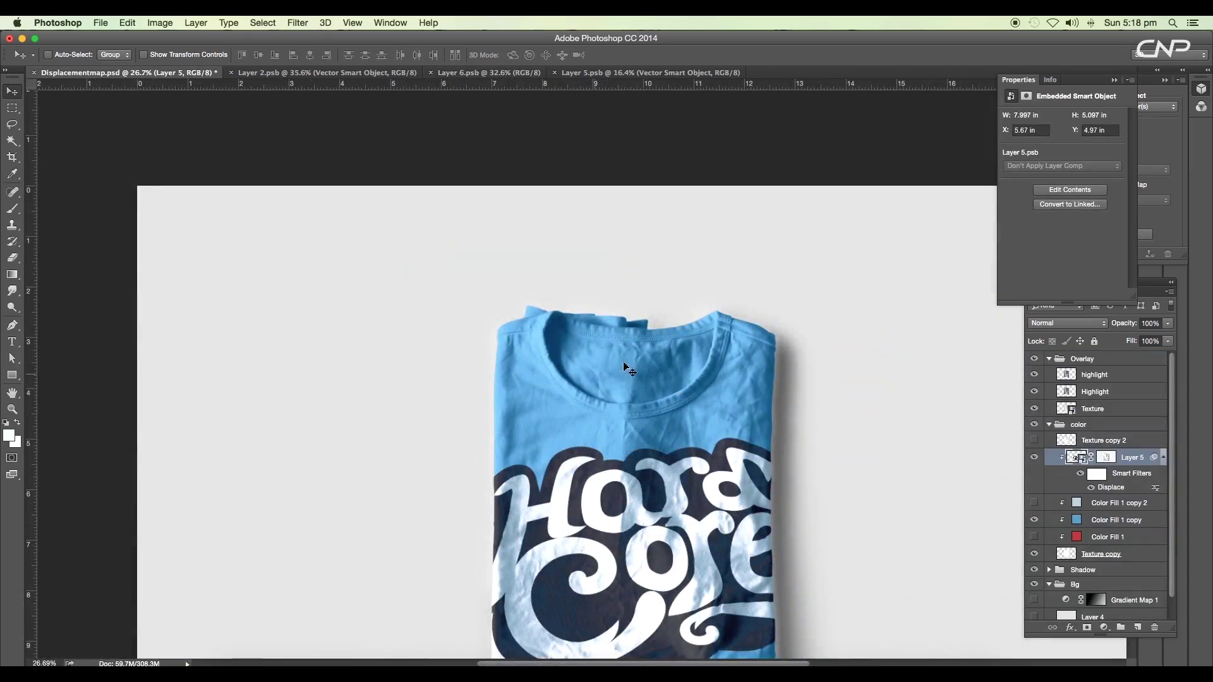
# Select a rectangle about 13.6 by 5.4 inches over the upper shirt and fill it with white on a new layer above Layer 5.
pyautogui.click(12, 109)
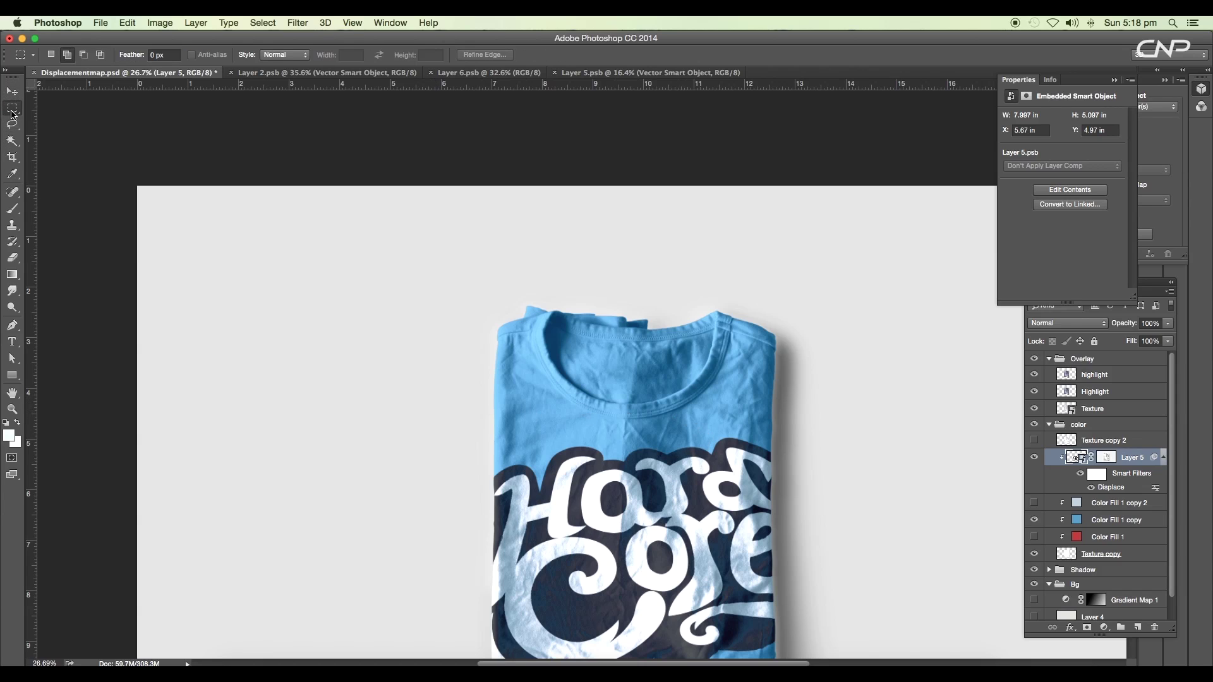
pyautogui.moveTo(262, 219); pyautogui.dragTo(950, 494)
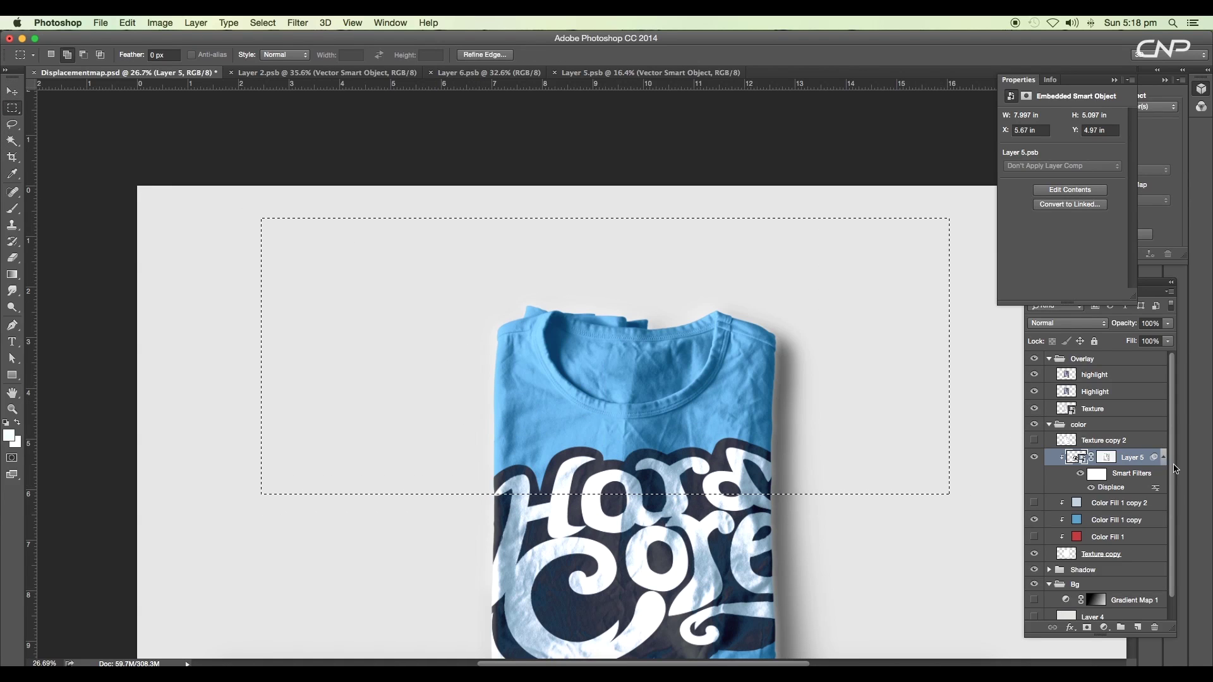
pyautogui.click(1136, 627)
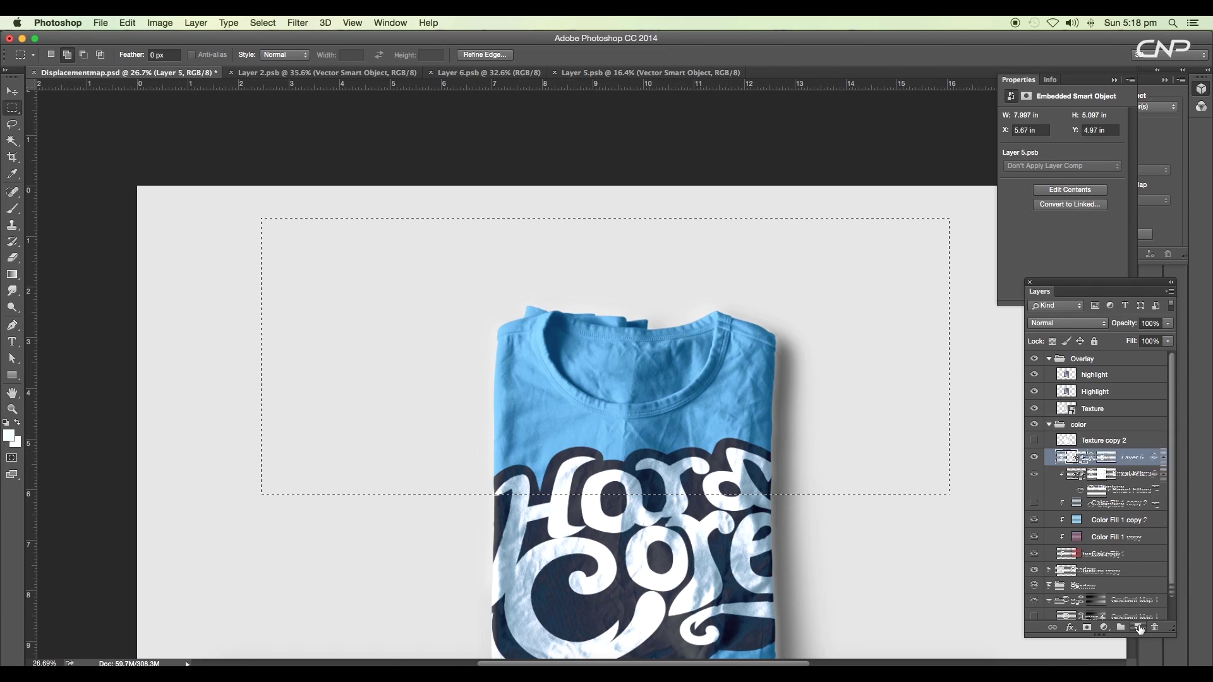
pyautogui.hotkey('alt', 'BackSpace')
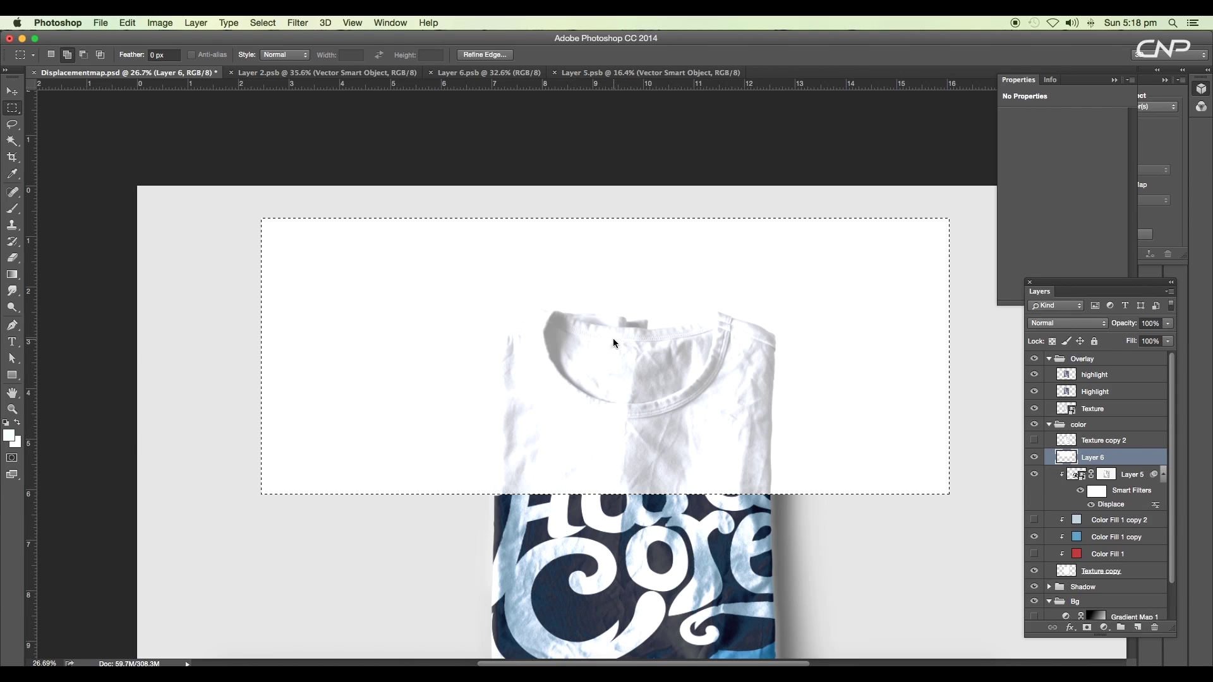
pyautogui.press('super+d')
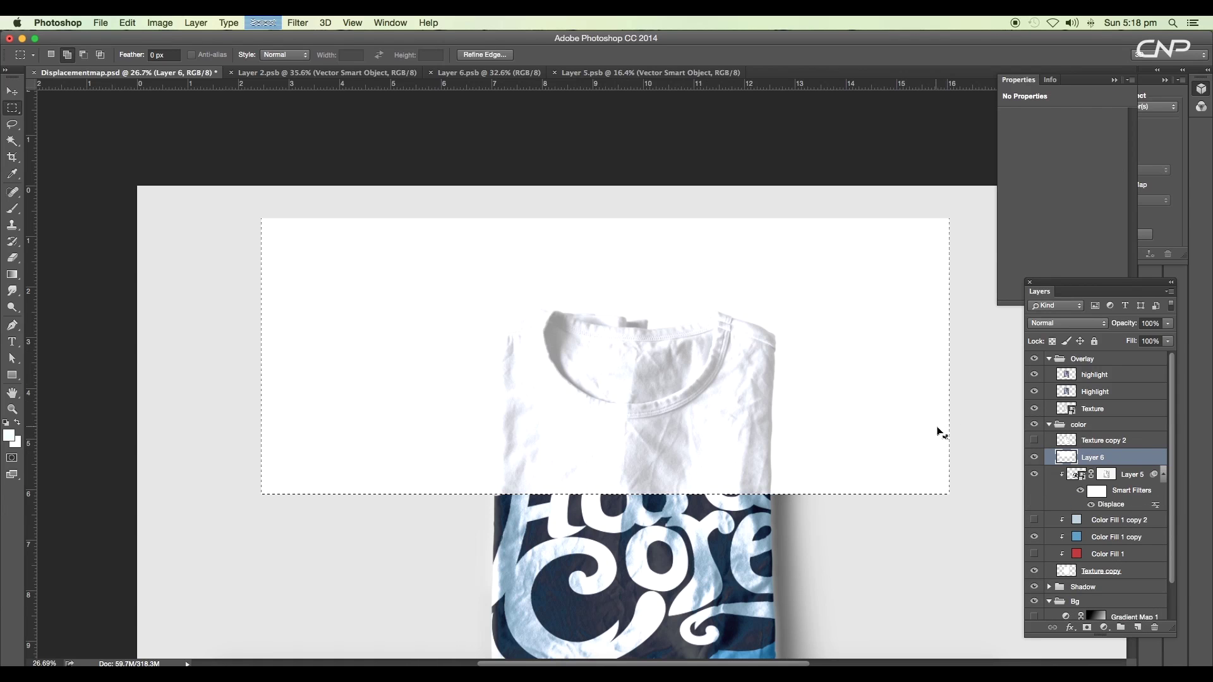
# Convert the white rectangle's layer to a smart object and open its contents.
pyautogui.rightClick(1113, 465)
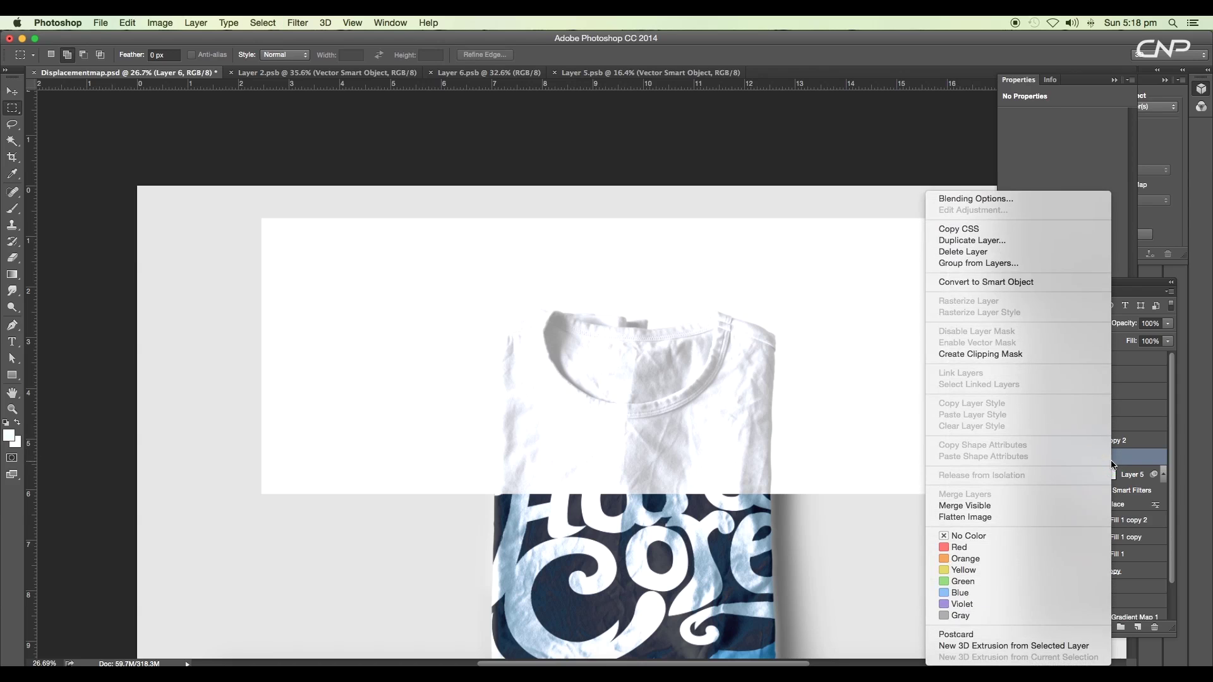
pyautogui.click(1004, 283)
pyautogui.doubleClick(1057, 456)
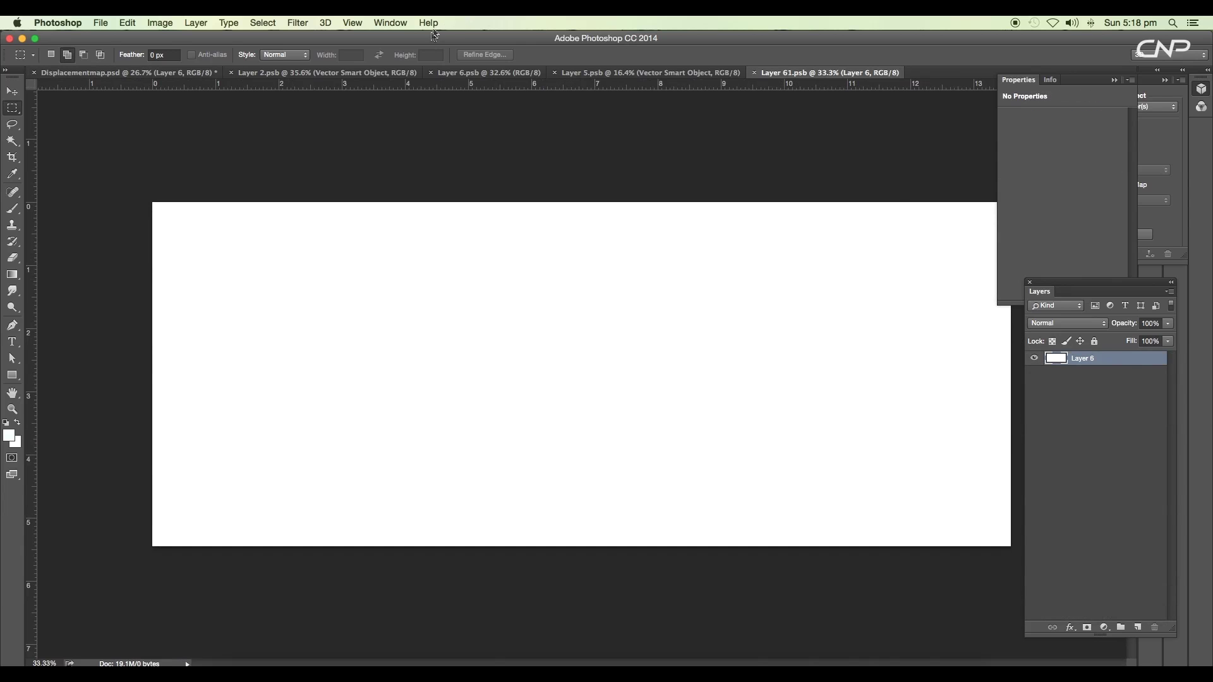
# Copy the T-SHIRT MOCKUP text and line layers from Layer 6.psb into Layer 61.psb, centred on the white rectangle.
pyautogui.click(499, 72)
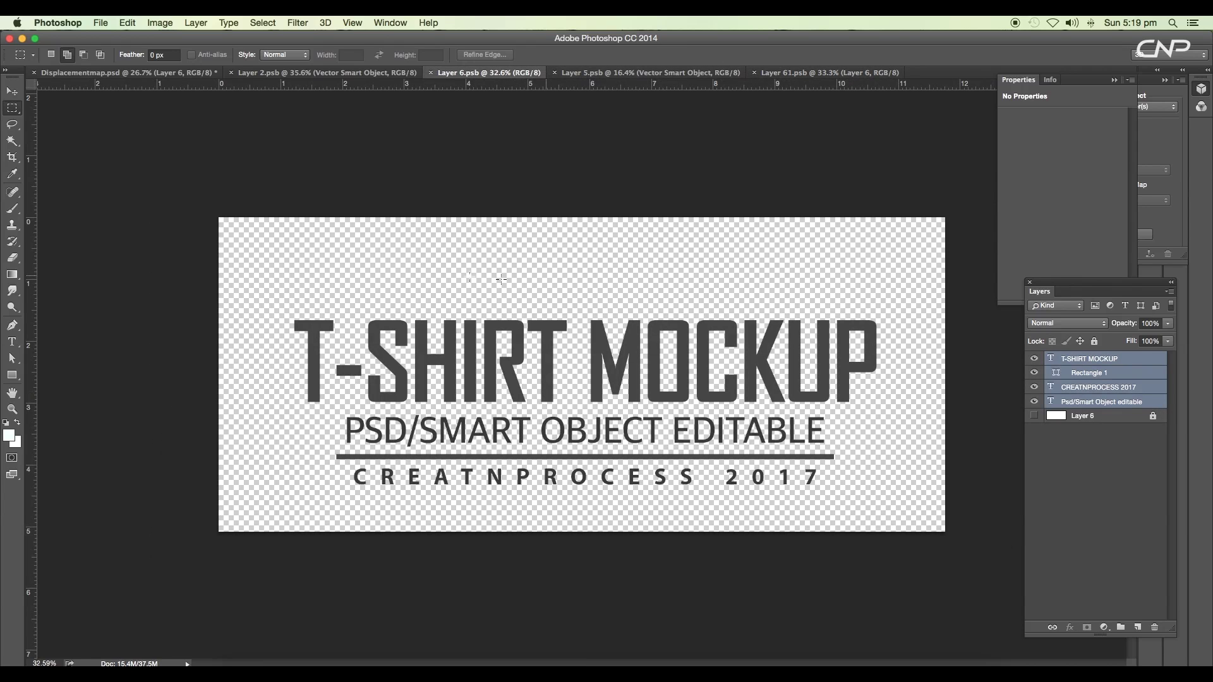
pyautogui.click(12, 92)
pyautogui.moveTo(301, 259); pyautogui.dragTo(589, 165)
pyautogui.moveTo(586, 76); pyautogui.dragTo(549, 351)
pyautogui.moveTo(809, 520); pyautogui.dragTo(389, 352)
pyautogui.click(1111, 465)
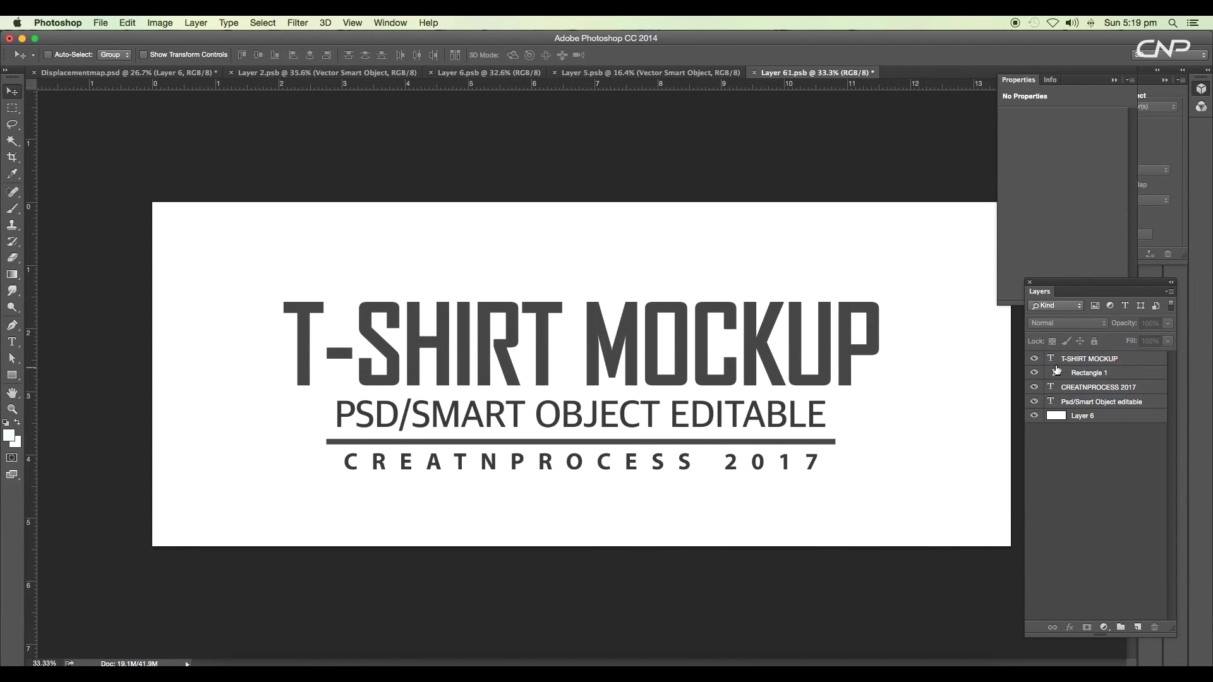
# Try adding a test text line reading DSVFBV above the T-SHIRT MOCKUP title.
pyautogui.doubleClick(1051, 359)
pyautogui.click(630, 349)
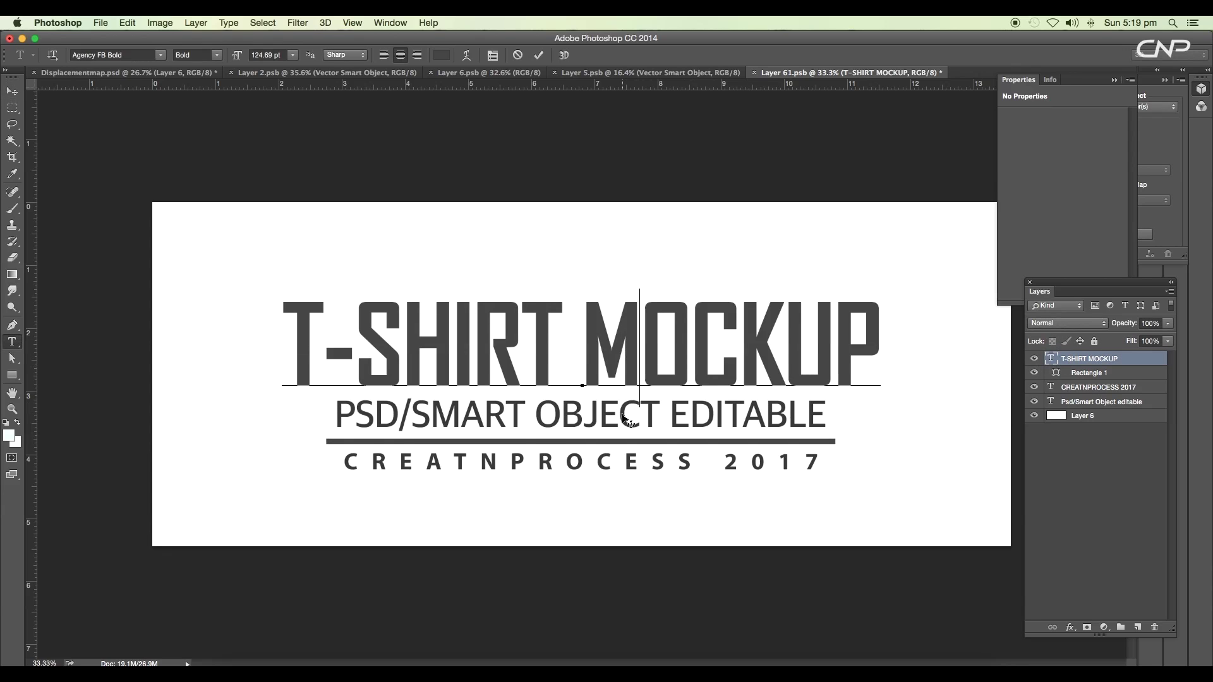
pyautogui.click(12, 91)
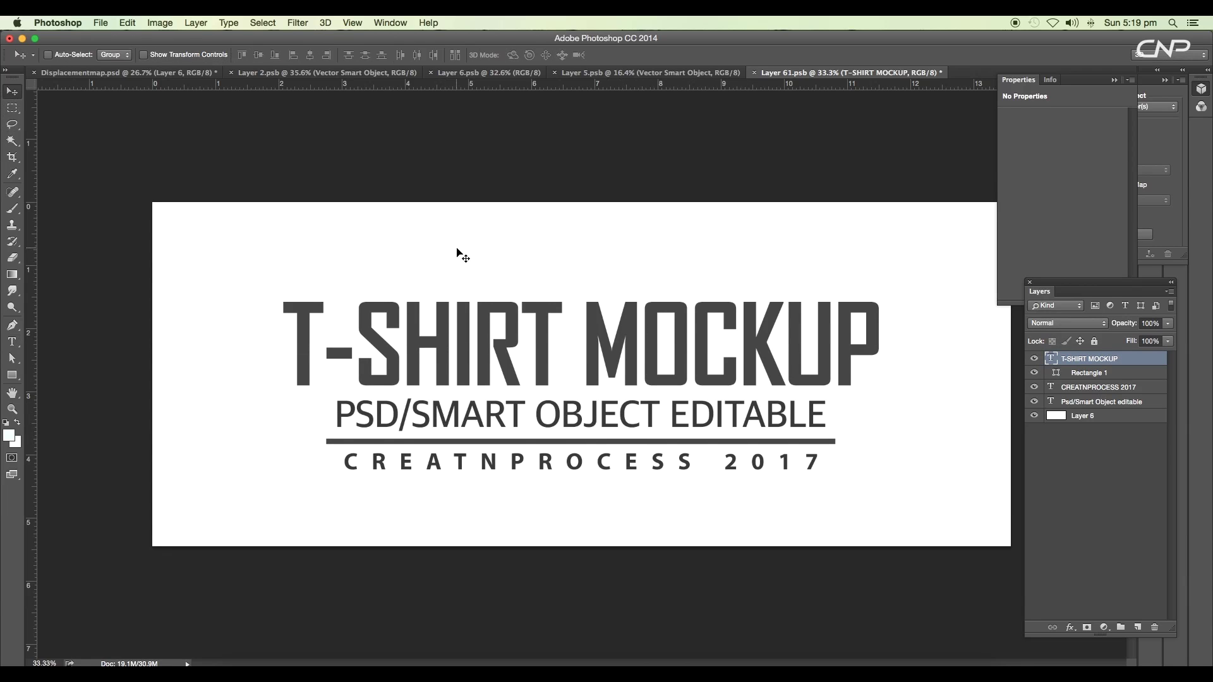
pyautogui.press('t')
pyautogui.click(416, 238)
pyautogui.write('DSVFBV')
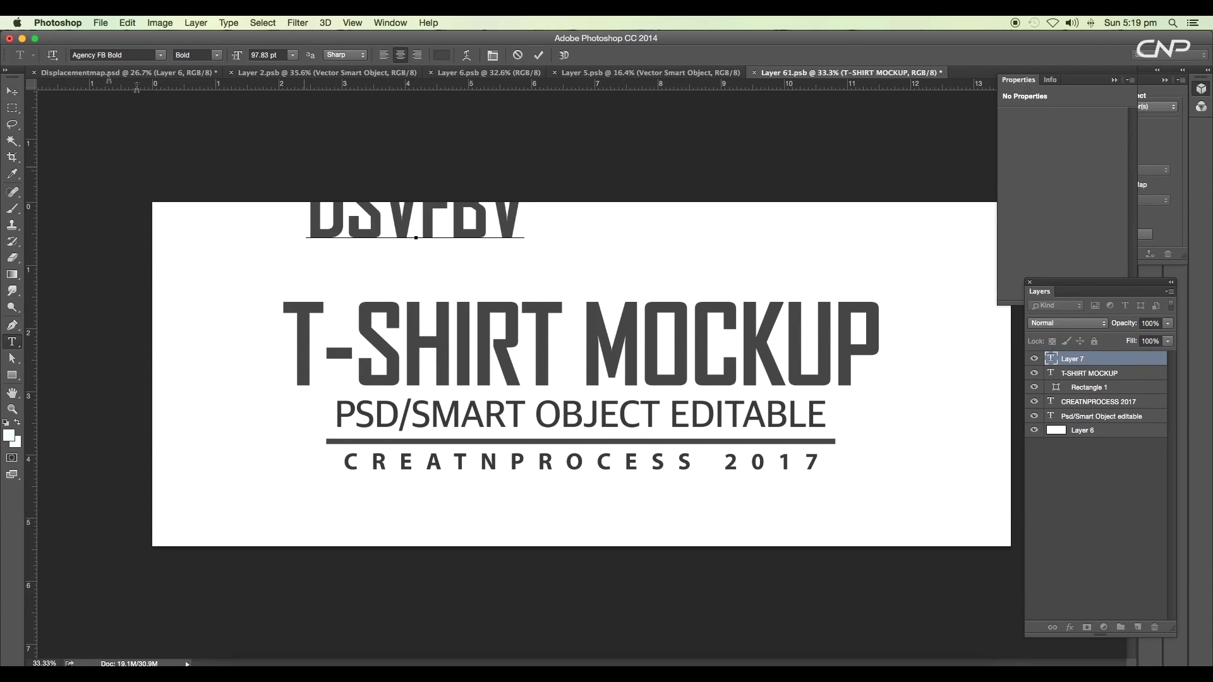
pyautogui.click(12, 91)
pyautogui.press('Delete')
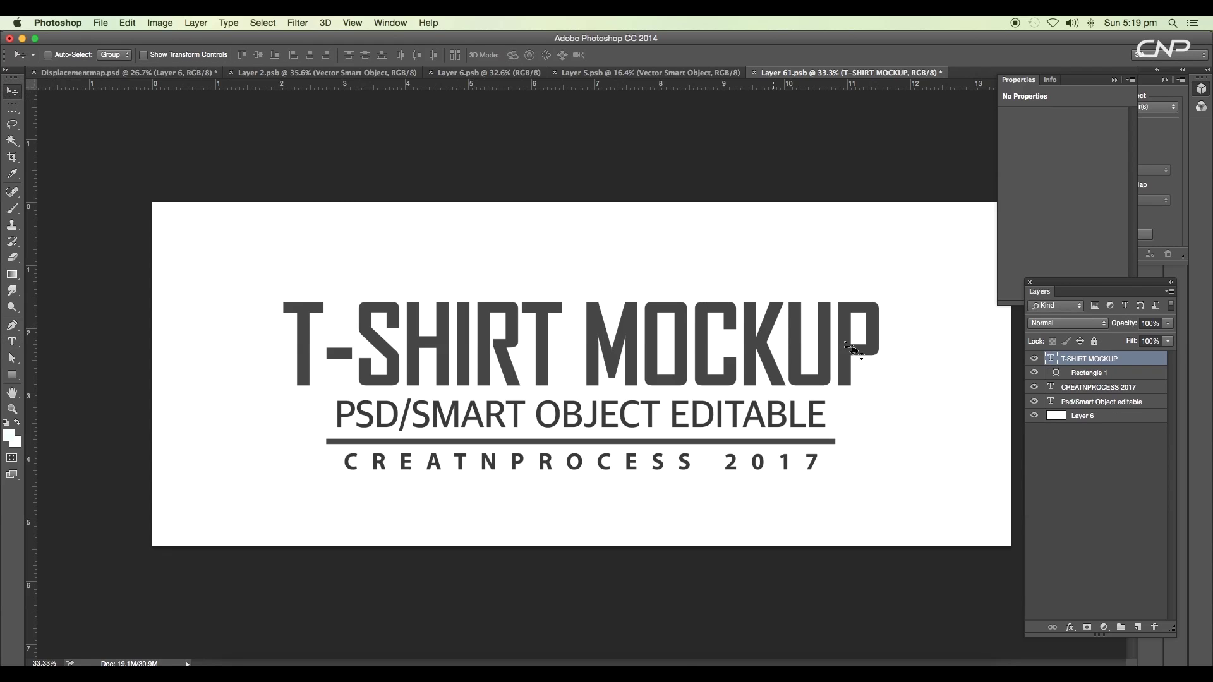
# Delete the white Layer 6 background and shift the title, line and subtitle layers together slightly up and to the right.
pyautogui.click(1082, 416)
pyautogui.press('Delete')
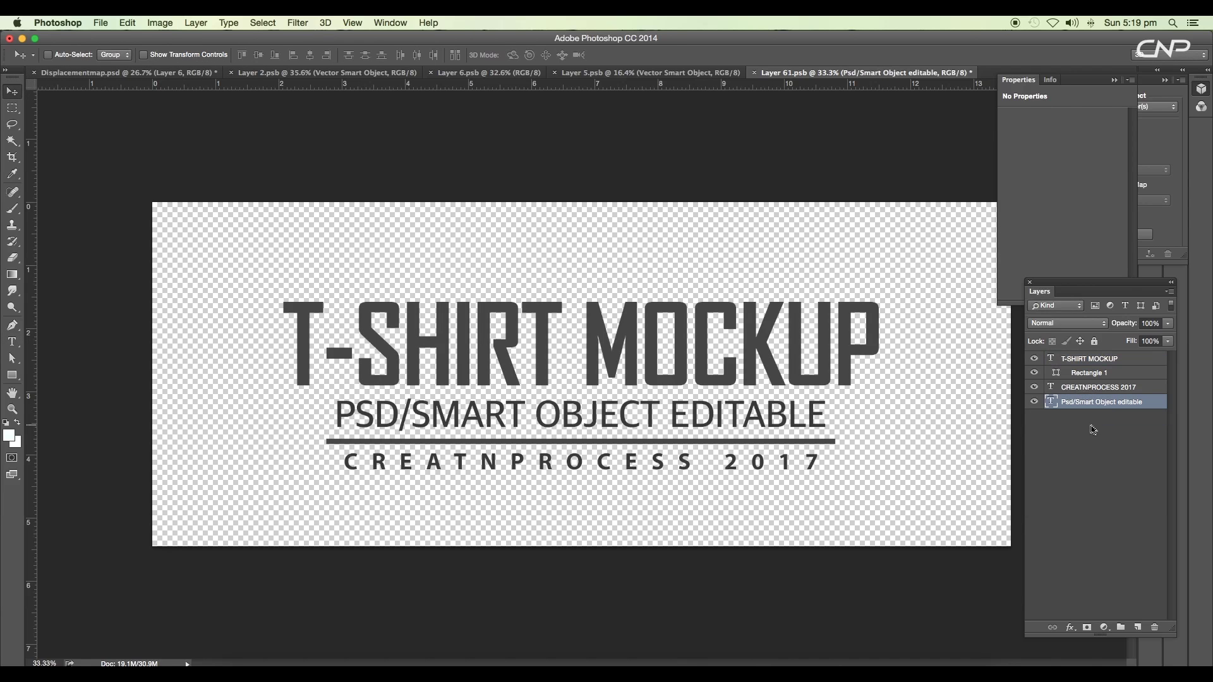
pyautogui.moveTo(909, 513); pyautogui.dragTo(316, 285)
pyautogui.press('super+z')
pyautogui.press('super+z')
pyautogui.keyDown('shift'); pyautogui.click(1117, 359); pyautogui.keyUp('shift')
pyautogui.moveTo(650, 365)
pyautogui.mouseDown()
pyautogui.moveTo(662, 355)
pyautogui.moveTo(653, 362)
pyautogui.mouseUp()
# Save Layer 61.psb and switch to Displacementmap.psd.
pyautogui.click(100, 23)
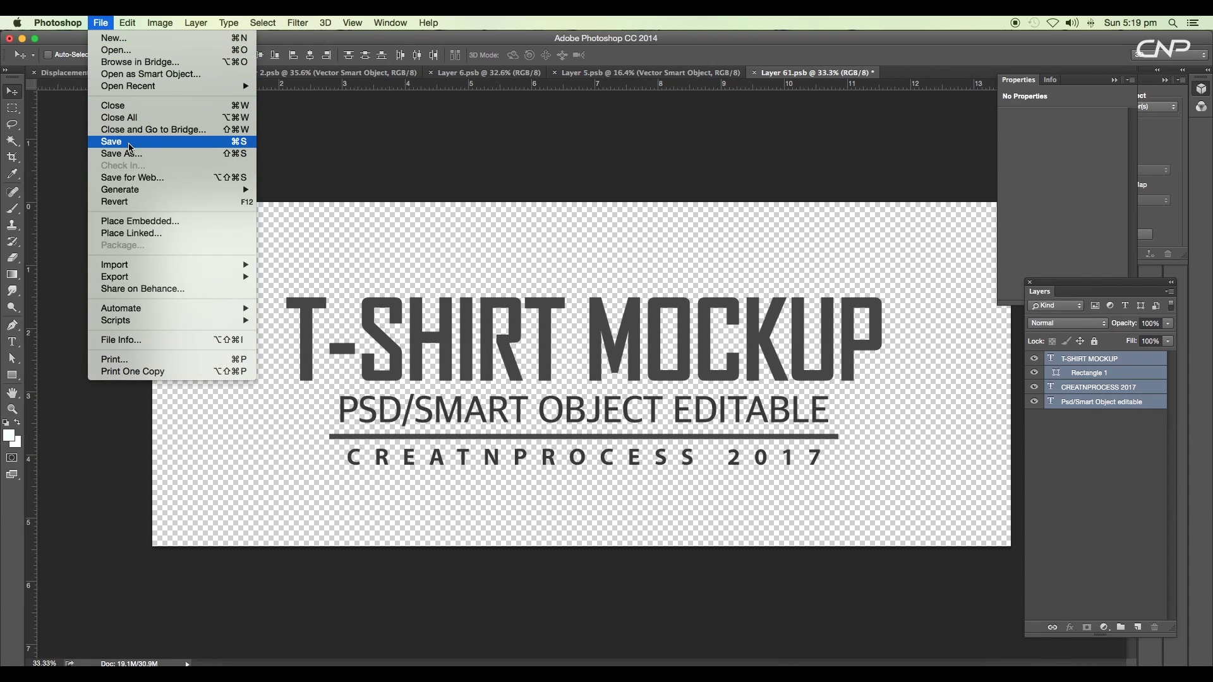
pyautogui.click(129, 144)
pyautogui.click(126, 75)
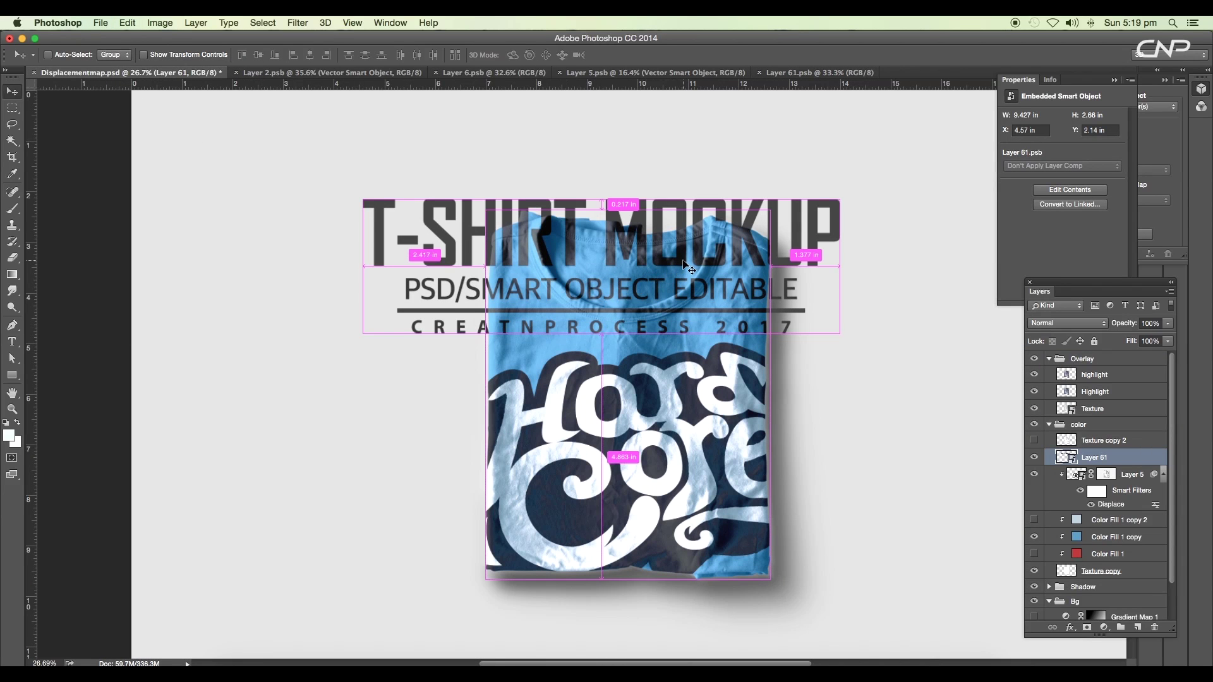
# Scale Layer 61 down to about 16.1% and centre it on the fabric inside the shirt's collar.
pyautogui.press('super+t')
pyautogui.moveTo(946, 125); pyautogui.dragTo(679, 265)
pyautogui.scroll(3, 638, 278)
pyautogui.scroll(-2, 670, 262)
pyautogui.scroll(5, 657, 259)
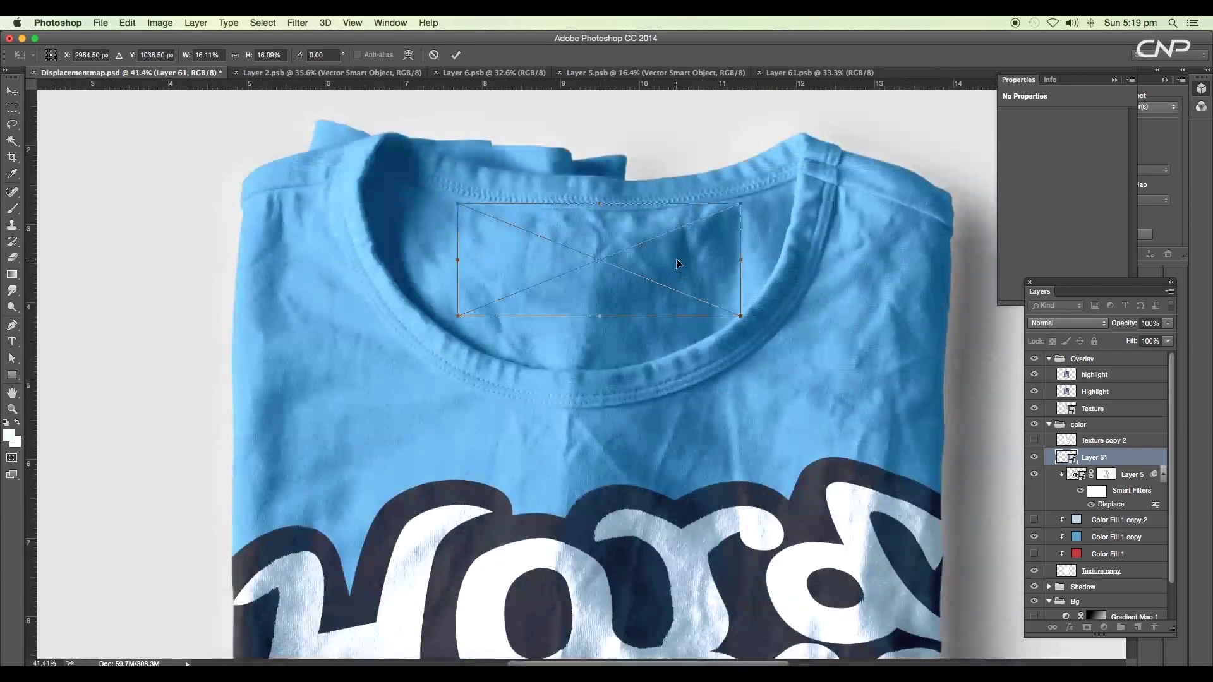
pyautogui.moveTo(632, 256); pyautogui.dragTo(618, 257)
pyautogui.scroll(-1, 618, 258)
pyautogui.scroll(-2, 620, 261)
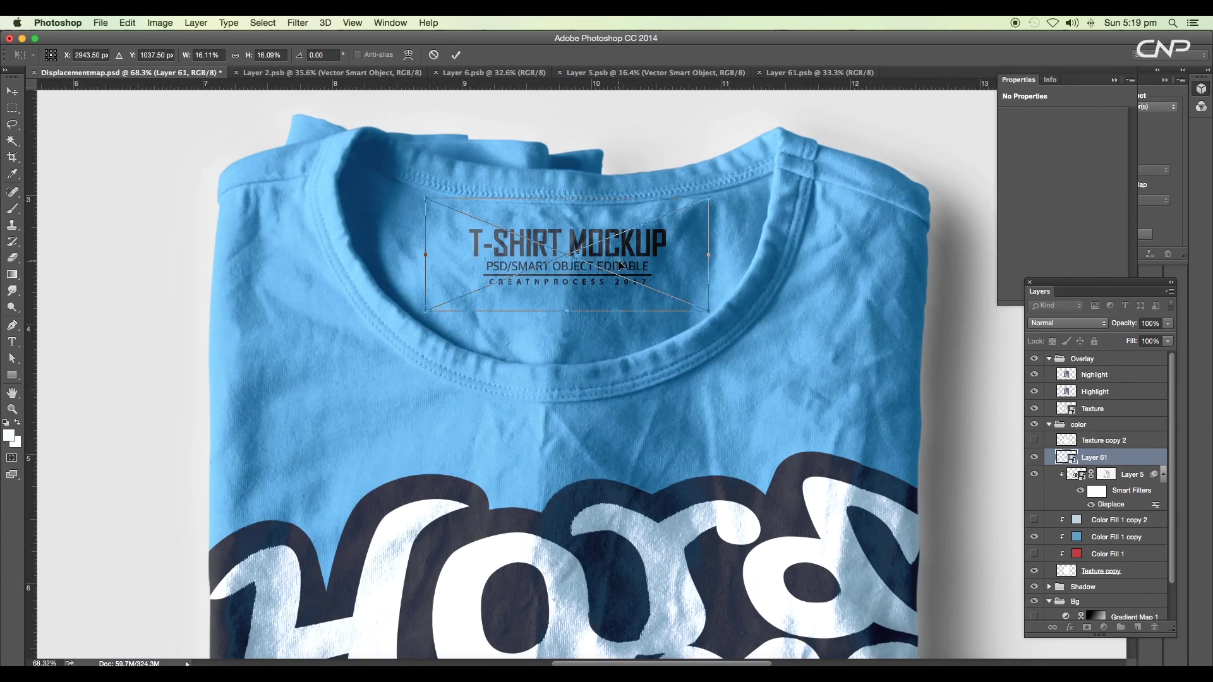
# Warp the T-SHIRT MOCKUP label's left half, flaring its lower-left corner outward and bending its top and bottom edges slightly downward.
pyautogui.rightClick(621, 266)
pyautogui.click(647, 352)
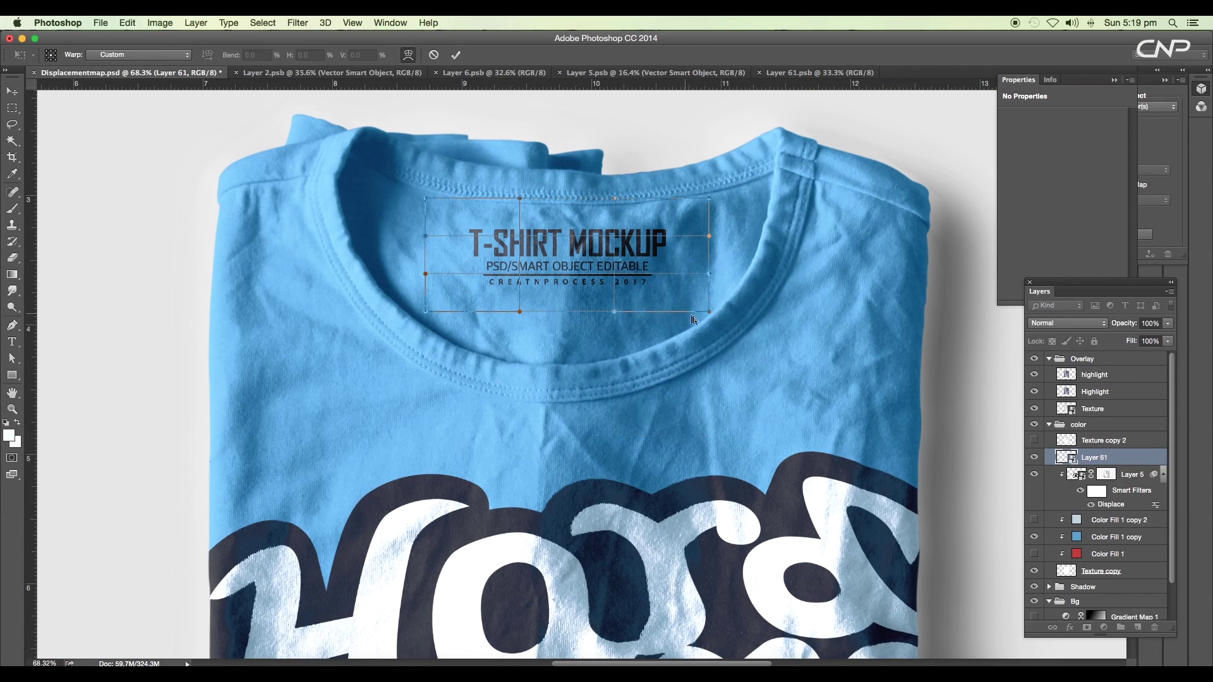
pyautogui.scroll(3, 654, 249)
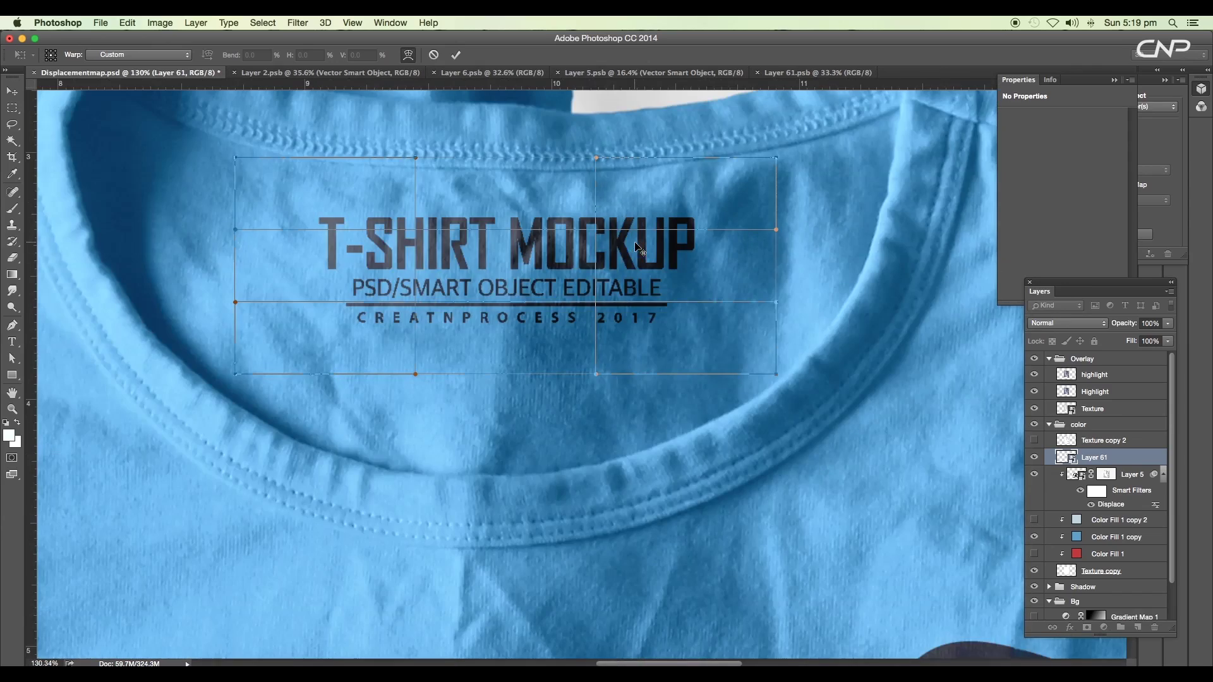
pyautogui.scroll(-2, 464, 260)
pyautogui.moveTo(319, 330); pyautogui.dragTo(314, 277)
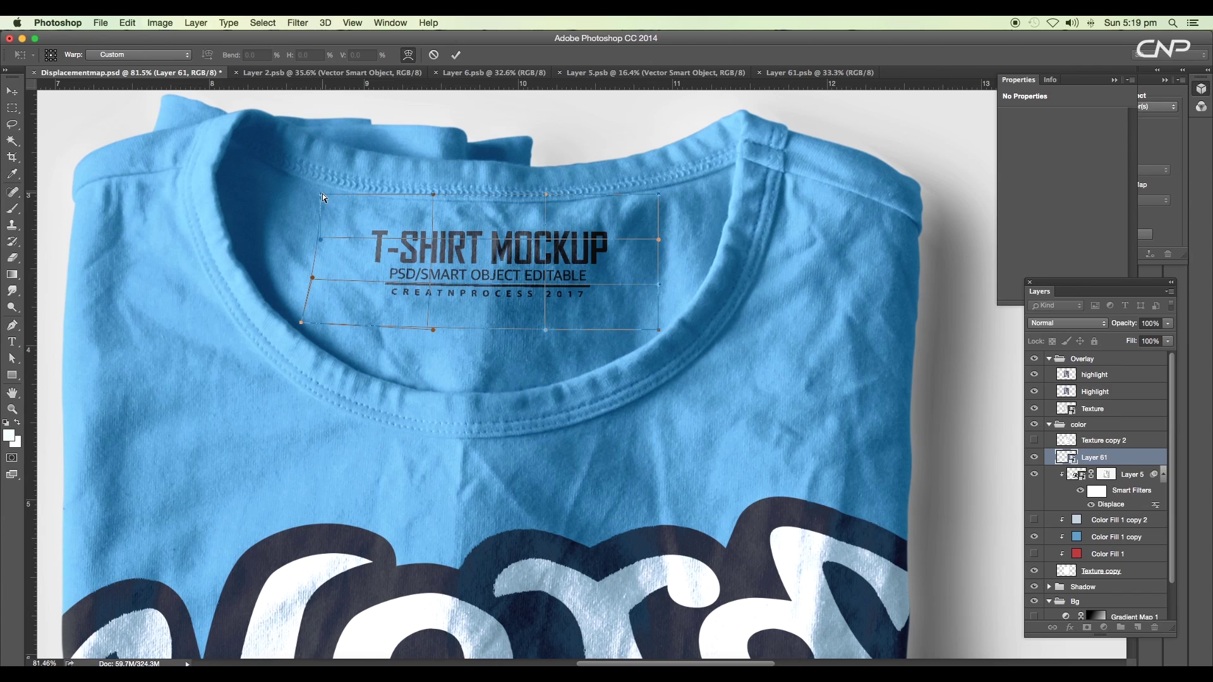
pyautogui.moveTo(322, 197); pyautogui.dragTo(326, 197)
pyautogui.moveTo(435, 197); pyautogui.dragTo(433, 204)
pyautogui.moveTo(432, 330); pyautogui.dragTo(430, 339)
# Warp the label's lower-right area and right edge, pull its upper-right corner inward, and apply the transform.
pyautogui.moveTo(546, 330); pyautogui.dragTo(572, 338)
pyautogui.moveTo(658, 329); pyautogui.dragTo(661, 328)
pyautogui.scroll(5, 616, 206)
pyautogui.moveTo(686, 261); pyautogui.dragTo(683, 261)
pyautogui.moveTo(686, 335); pyautogui.dragTo(670, 334)
pyautogui.moveTo(686, 187); pyautogui.dragTo(639, 186)
pyautogui.press('Return')
# Warp Layer 61 again, refining the label's top edge, right side and interior to follow the fabric, and apply it.
pyautogui.press('super+t')
pyautogui.rightClick(482, 274)
pyautogui.click(509, 369)
pyautogui.moveTo(498, 185); pyautogui.dragTo(489, 206)
pyautogui.moveTo(683, 260); pyautogui.dragTo(654, 270)
pyautogui.moveTo(670, 335); pyautogui.dragTo(669, 334)
pyautogui.scroll(-8, 398, 365)
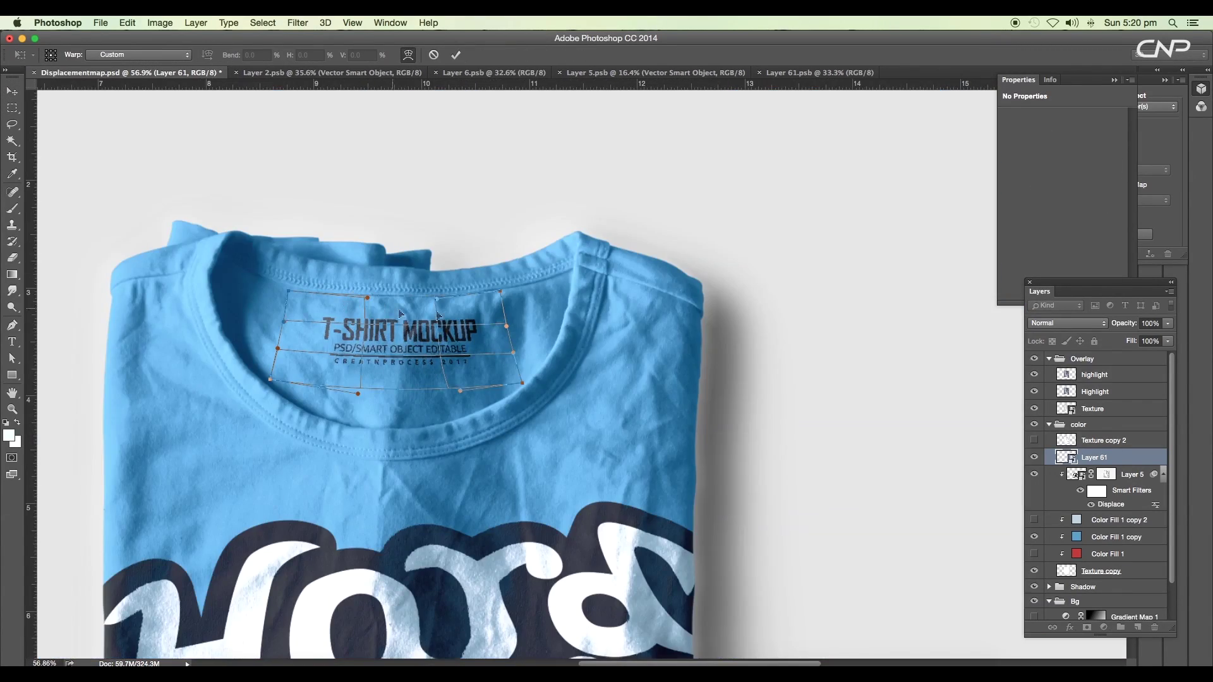
pyautogui.moveTo(361, 298); pyautogui.dragTo(367, 298)
pyautogui.moveTo(451, 315); pyautogui.dragTo(455, 314)
pyautogui.moveTo(456, 360); pyautogui.dragTo(456, 362)
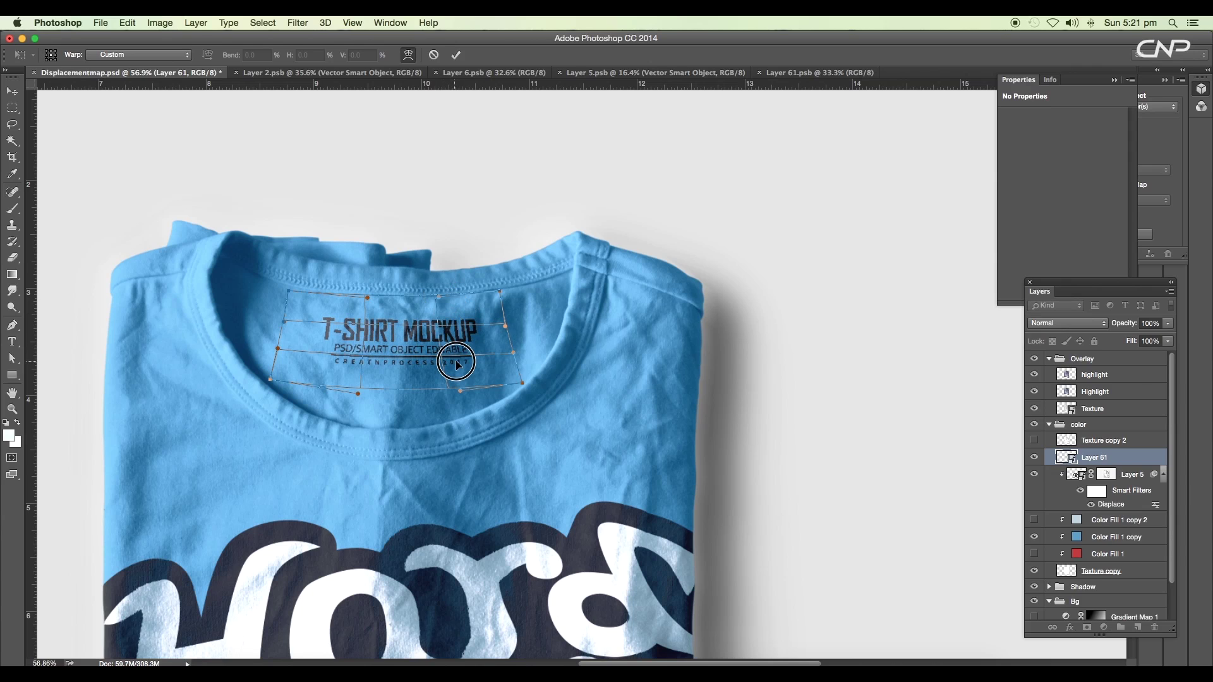
pyautogui.press('Return')
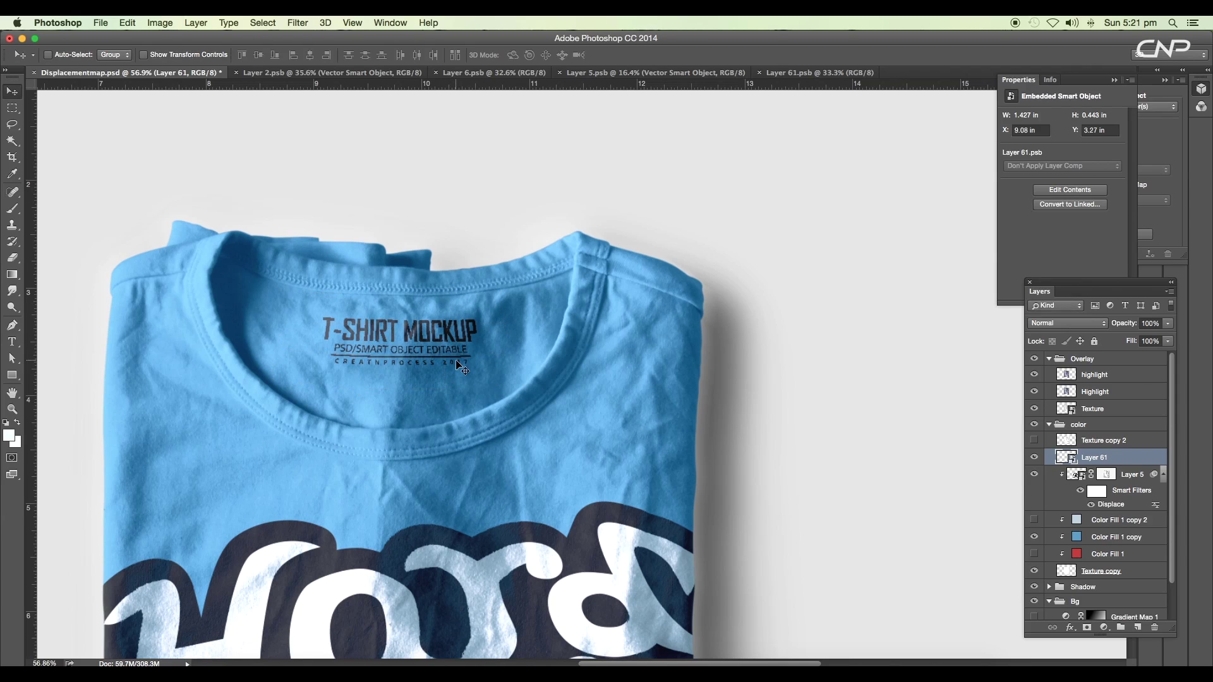
# Apply a Displace filter to Layer 61 with both scales at 4, using Displacementmap.psd as the displacement map.
pyautogui.scroll(-5, 456, 360)
pyautogui.scroll(5, 582, 322)
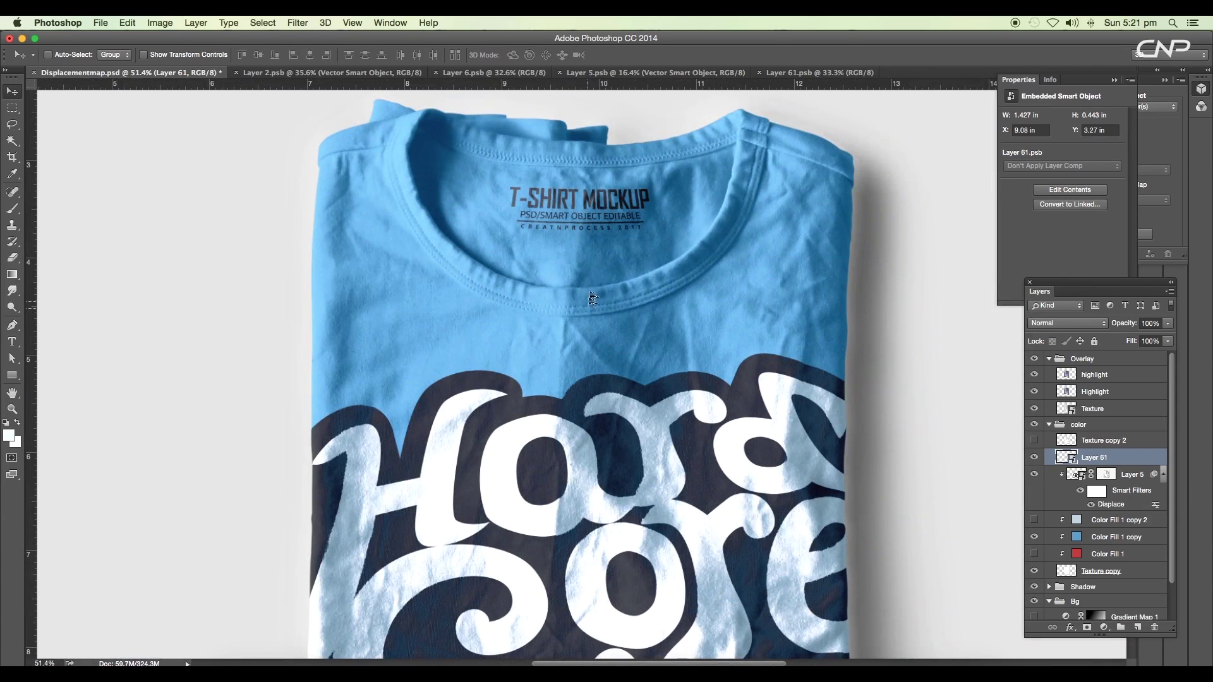
pyautogui.scroll(3, 590, 263)
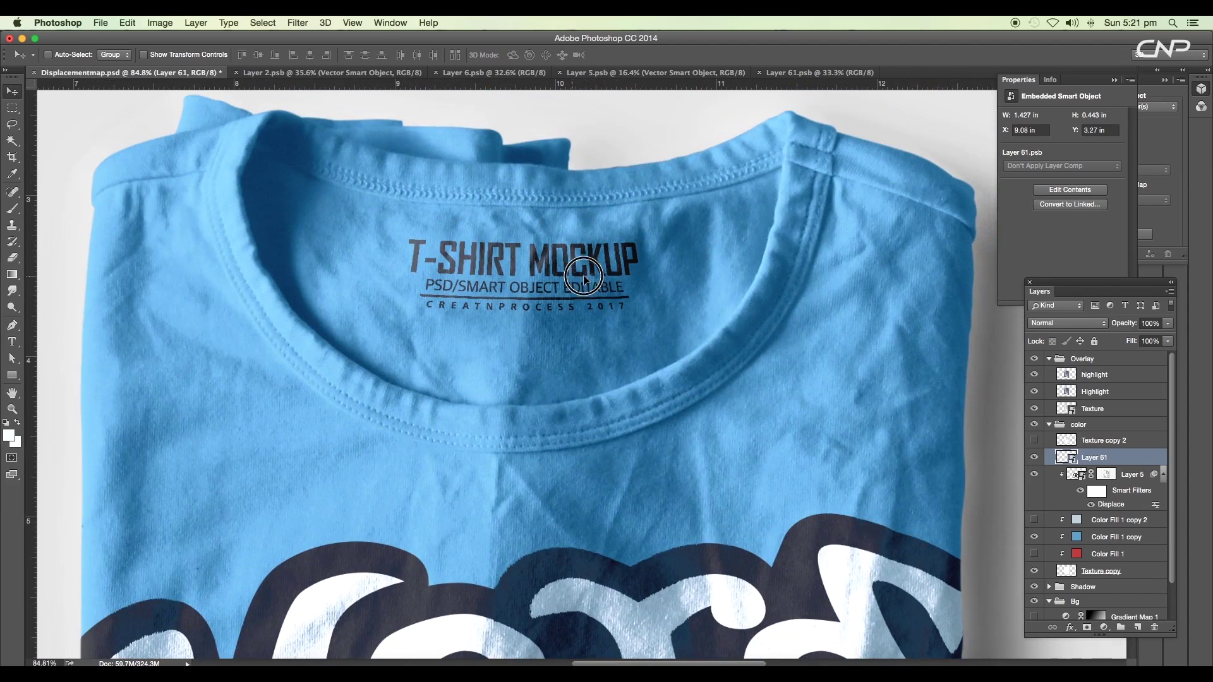
pyautogui.scroll(2, 536, 255)
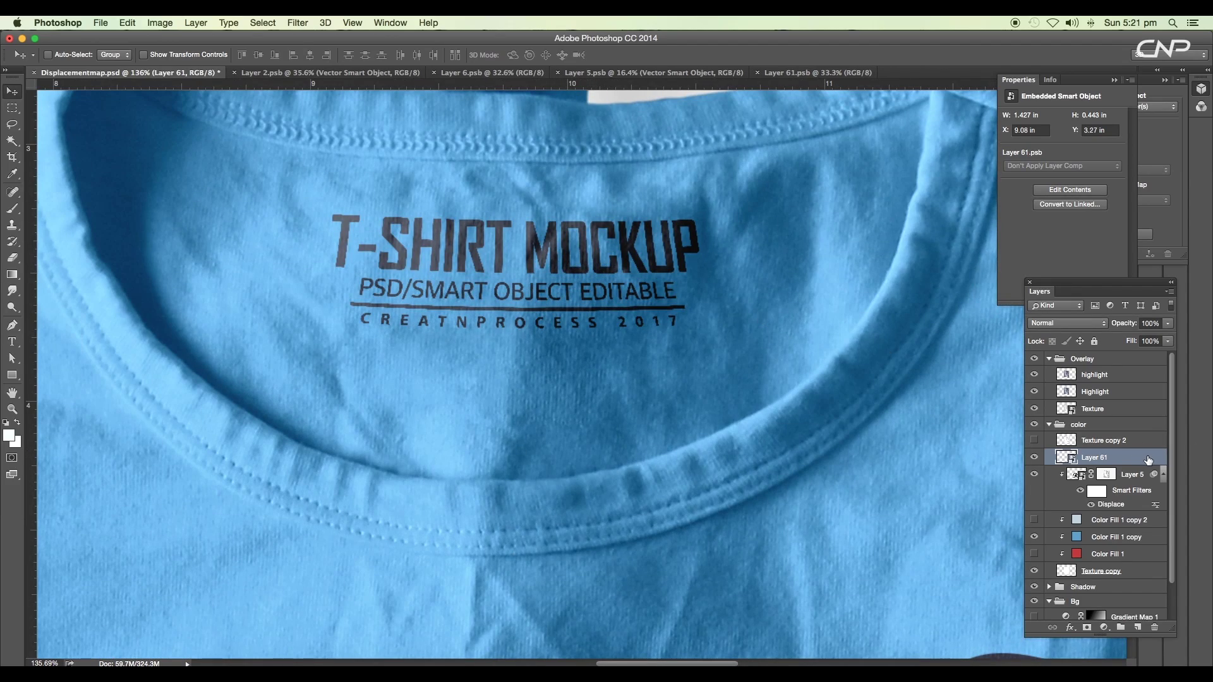
pyautogui.click(297, 24)
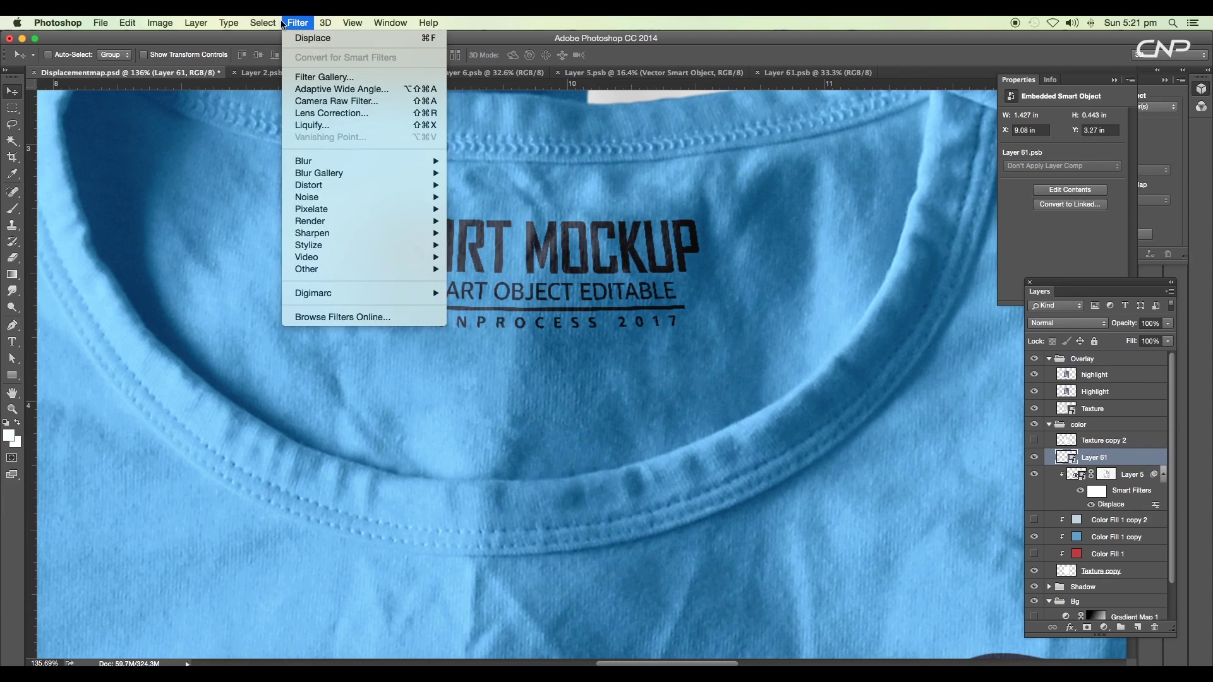
pyautogui.moveTo(359, 188)
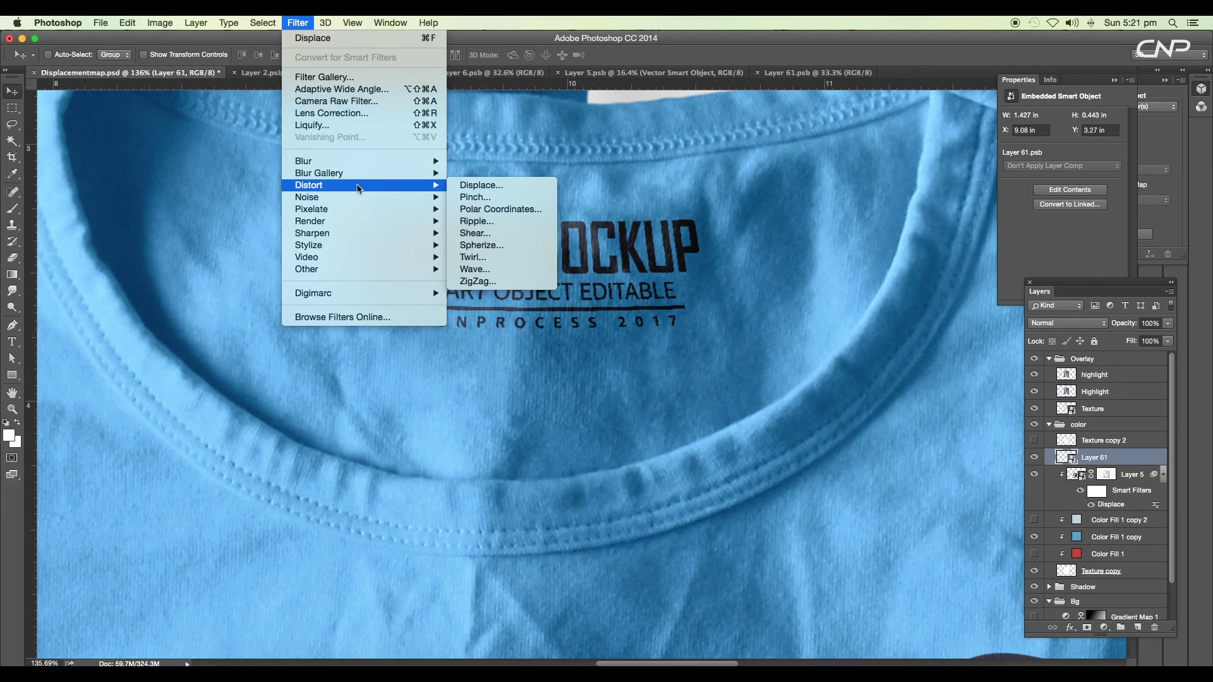
pyautogui.click(480, 186)
pyautogui.click(646, 228)
pyautogui.click(419, 112)
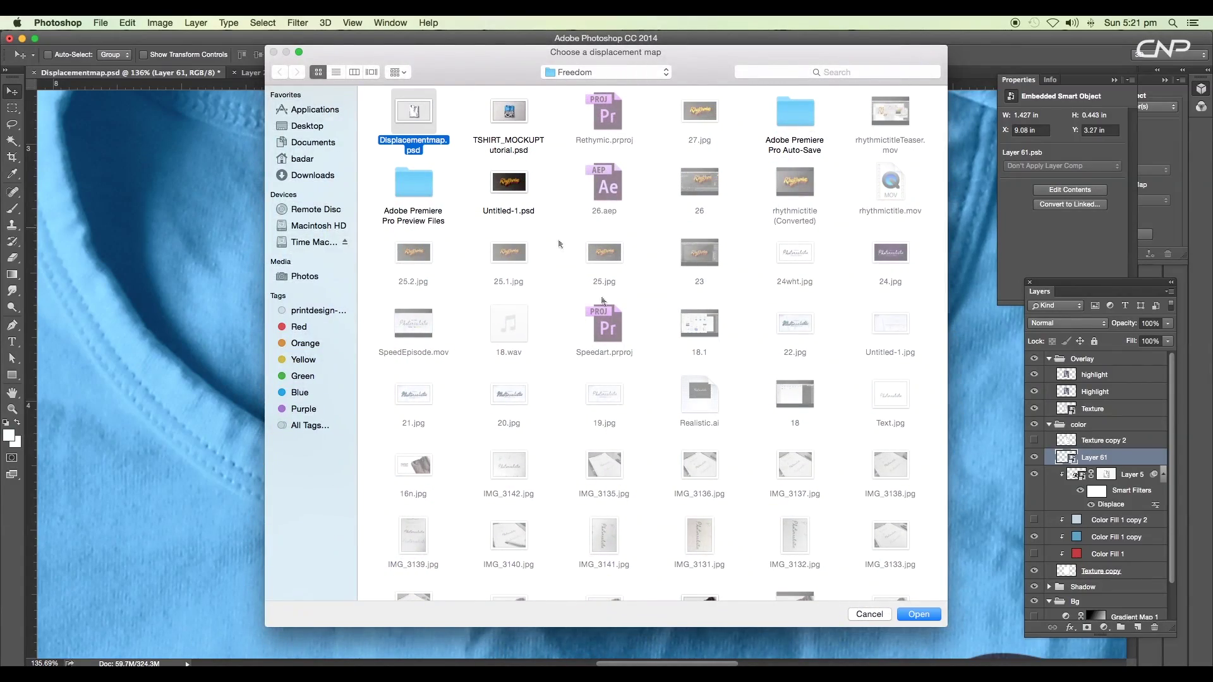
pyautogui.click(917, 615)
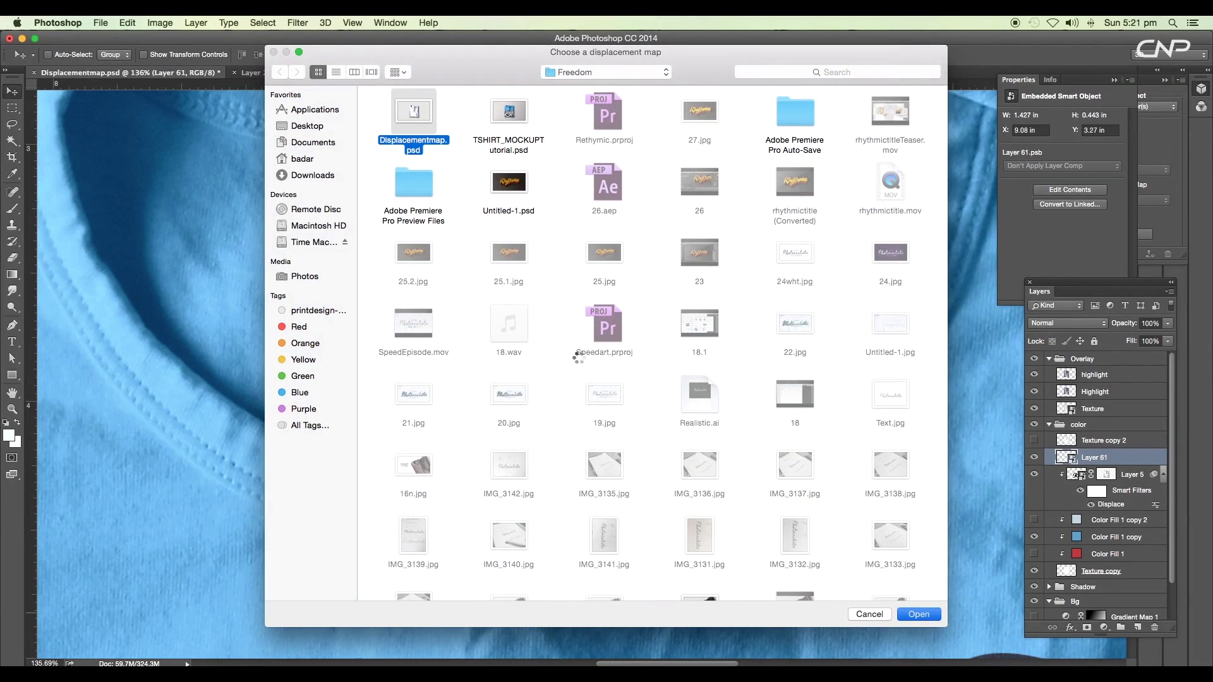
# Reduce Layer 61's Displace filter to a horizontal scale of 2 and reload Displacementmap.psd as the map.
pyautogui.scroll(5, 593, 307)
pyautogui.scroll(-4, 617, 310)
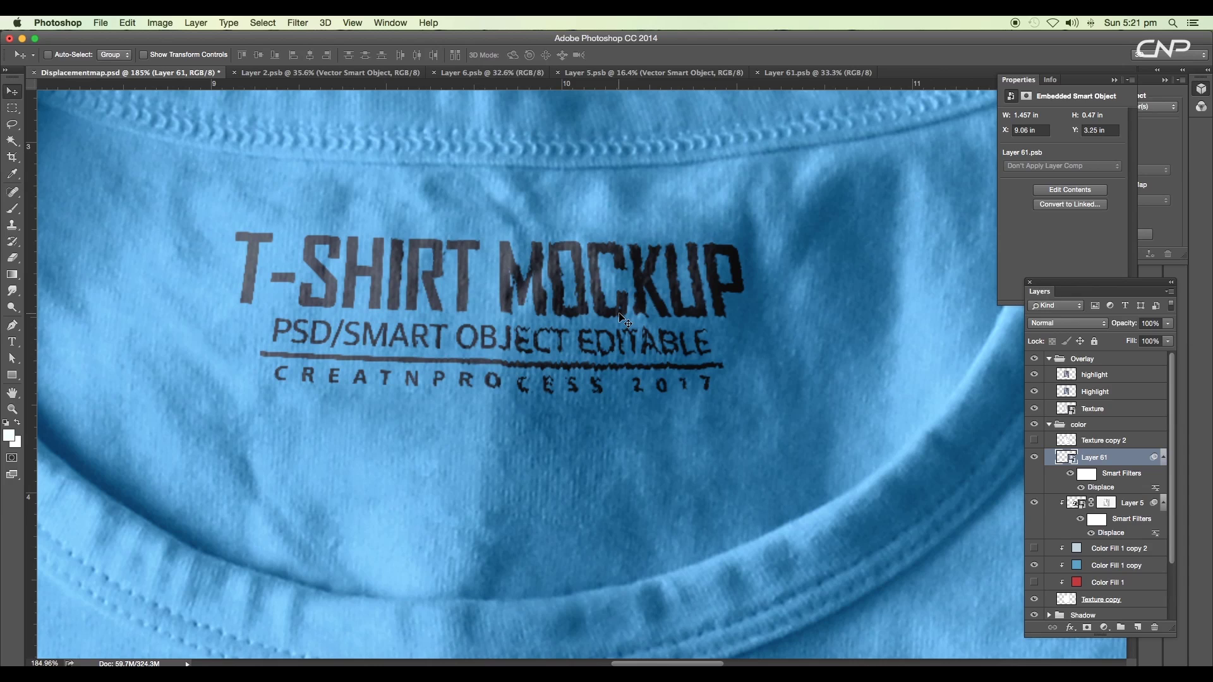
pyautogui.doubleClick(1126, 492)
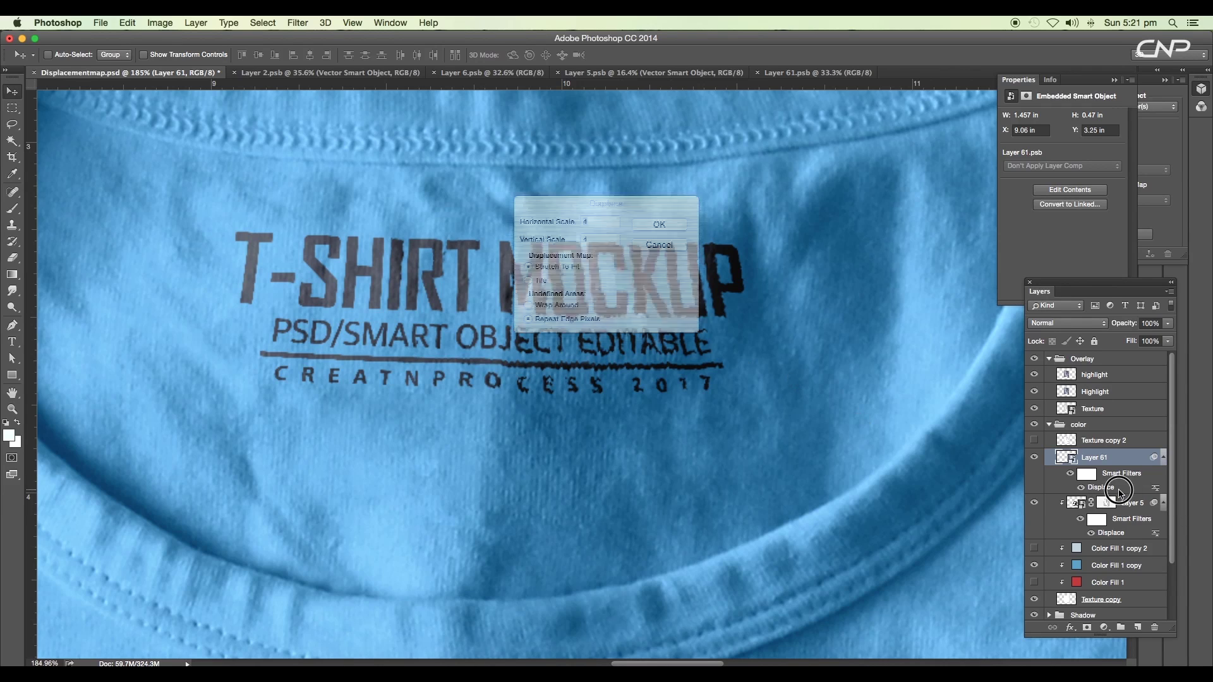
pyautogui.write('2')
pyautogui.press('Tab')
pyautogui.click(655, 226)
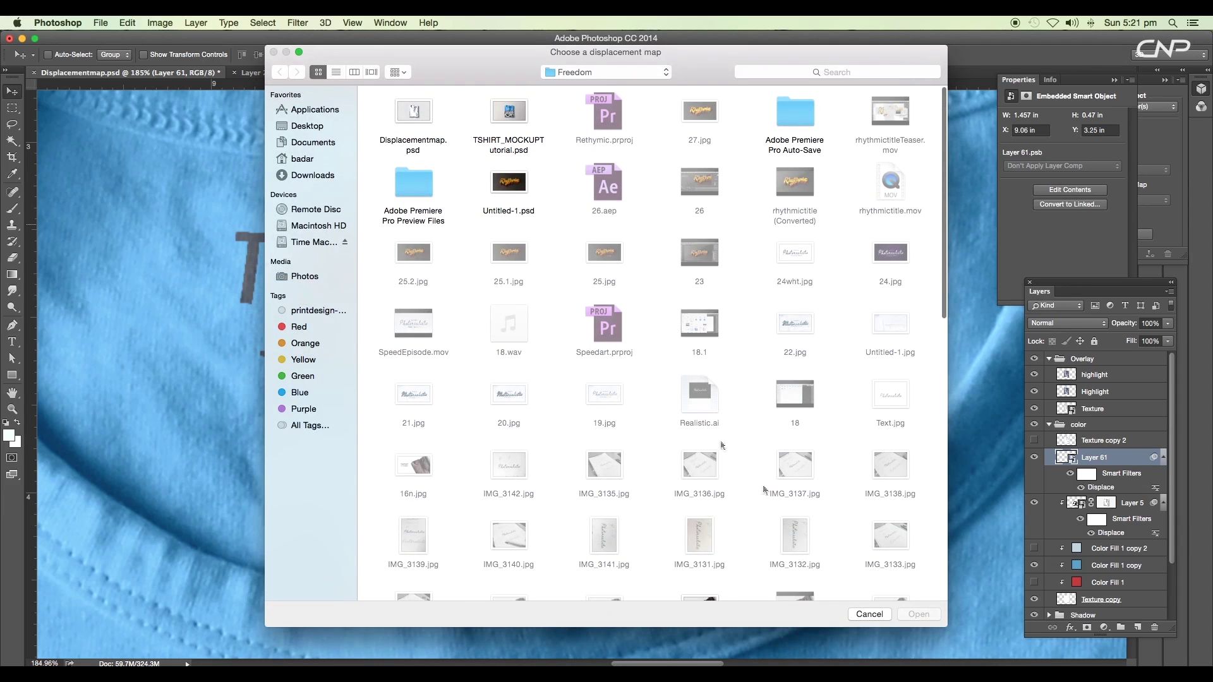
pyautogui.click(403, 112)
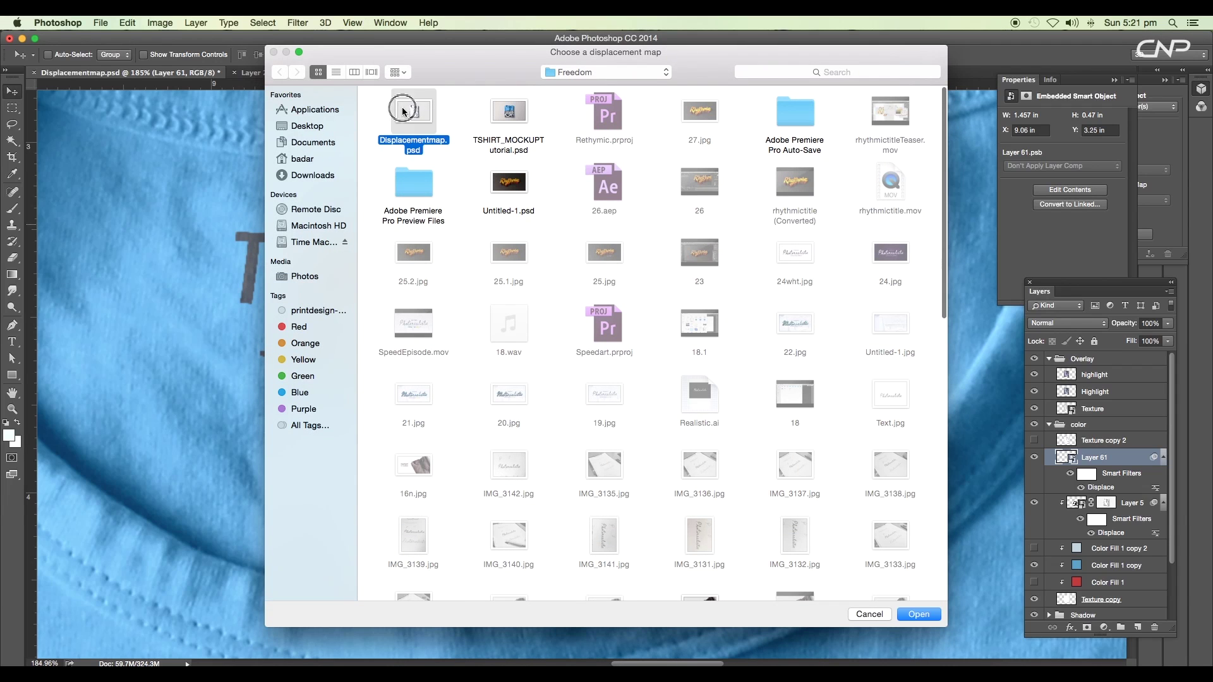
pyautogui.click(915, 612)
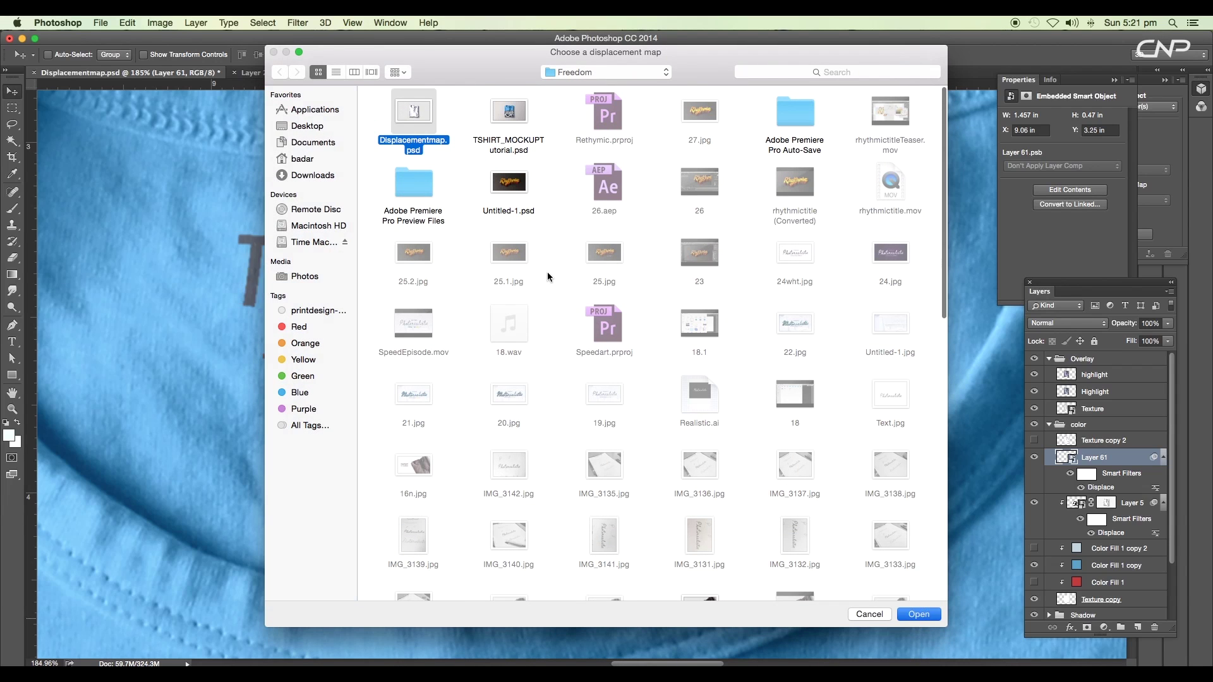
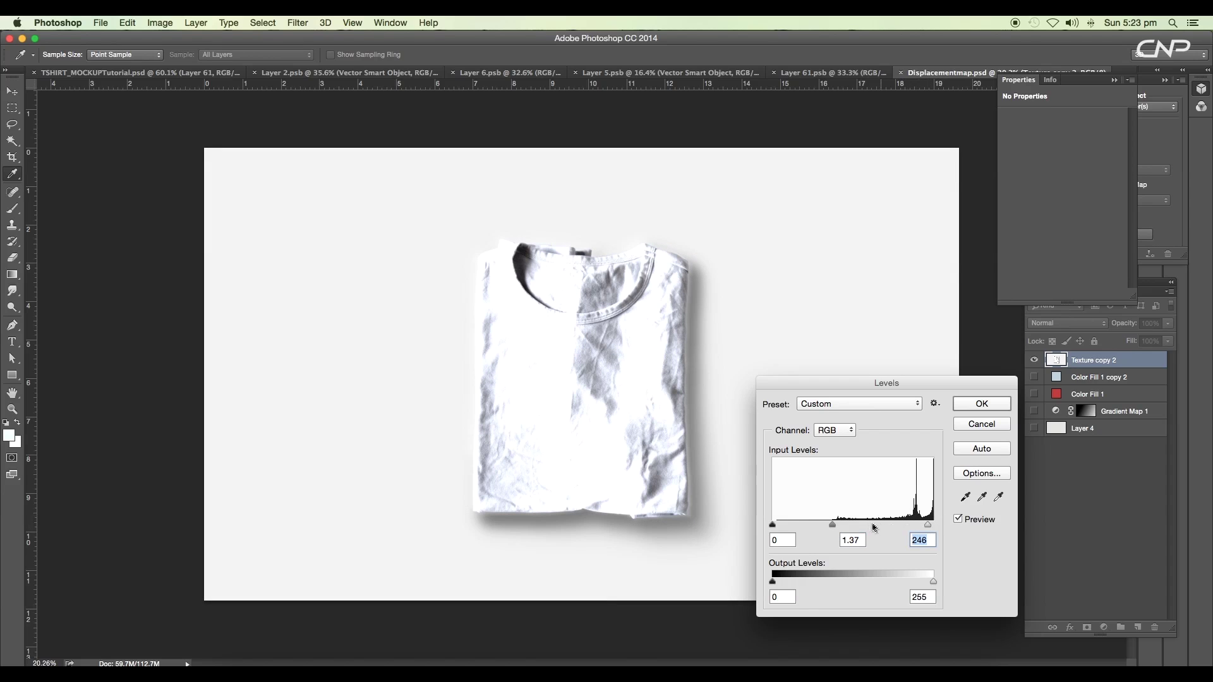
# Brighten Texture copy 2's midtones and slightly raise its white input level, save Displacementmap.psd, and return to TSHIRT_MOCKUPTutorial.psd.
pyautogui.moveTo(834, 525); pyautogui.dragTo(819, 524)
pyautogui.moveTo(928, 526); pyautogui.dragTo(930, 527)
pyautogui.click(960, 407)
pyautogui.press('v')
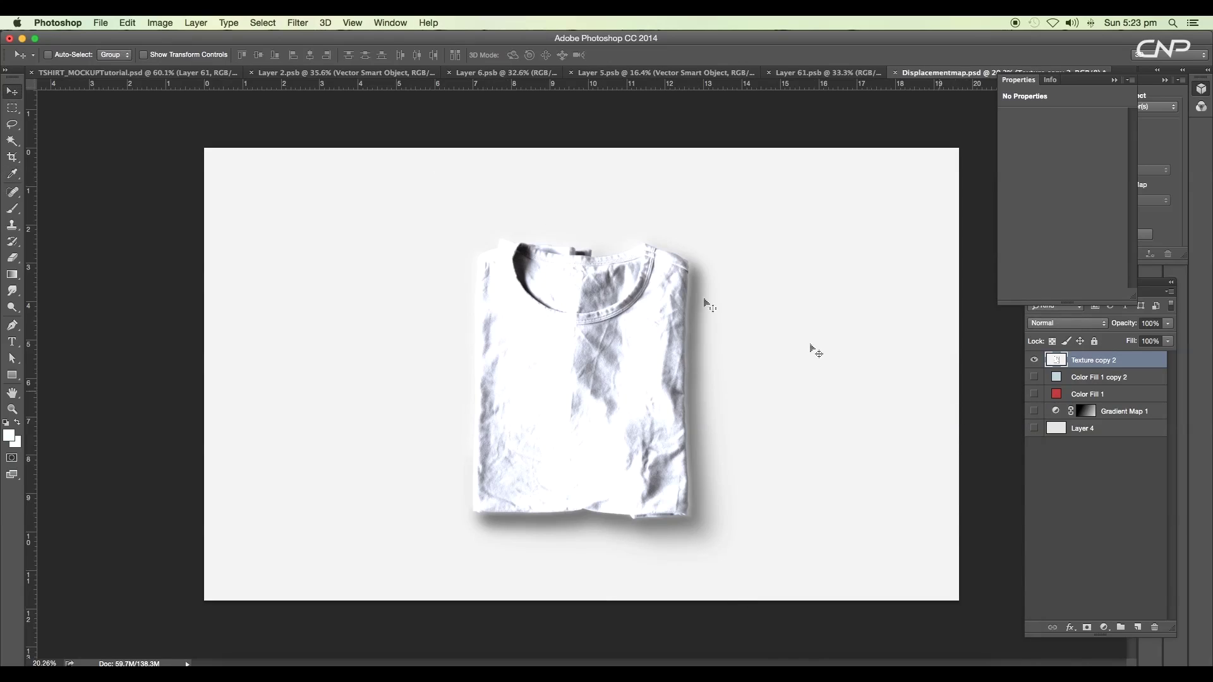
pyautogui.click(99, 22)
pyautogui.click(111, 141)
pyautogui.click(177, 73)
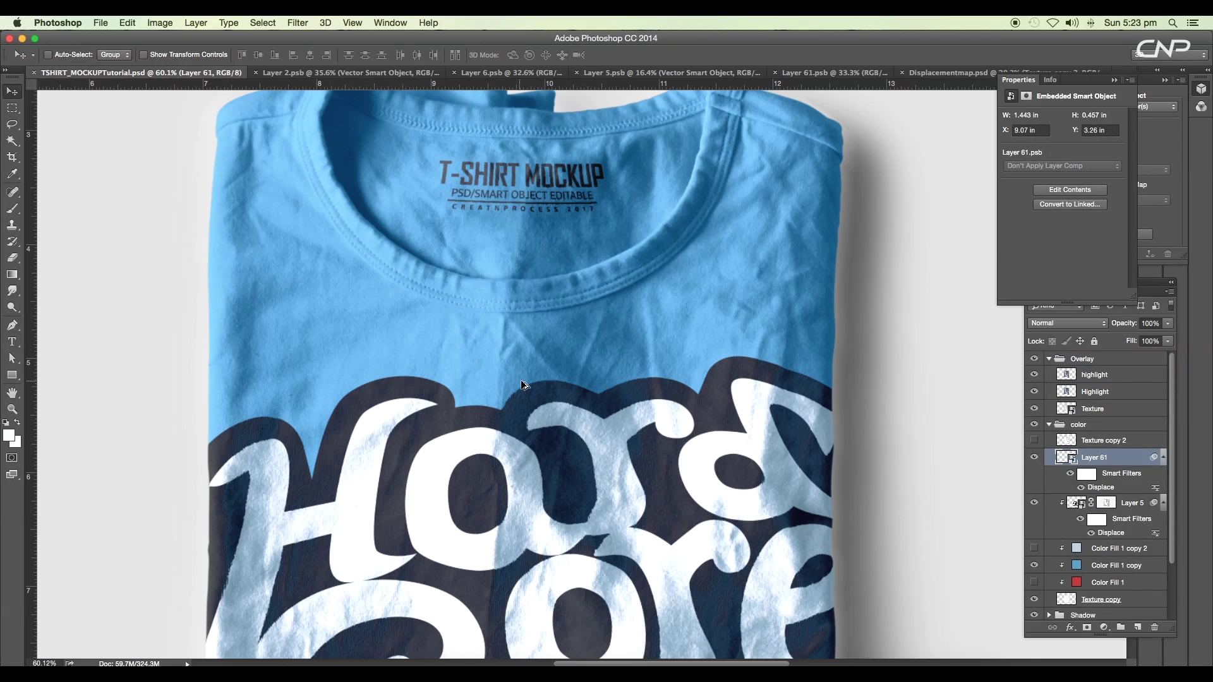
# Reapply Layer 61's Displace filter with both scales at 2, reload Displacementmap.psd, and inspect the label lettering closely.
pyautogui.scroll(5, 548, 176)
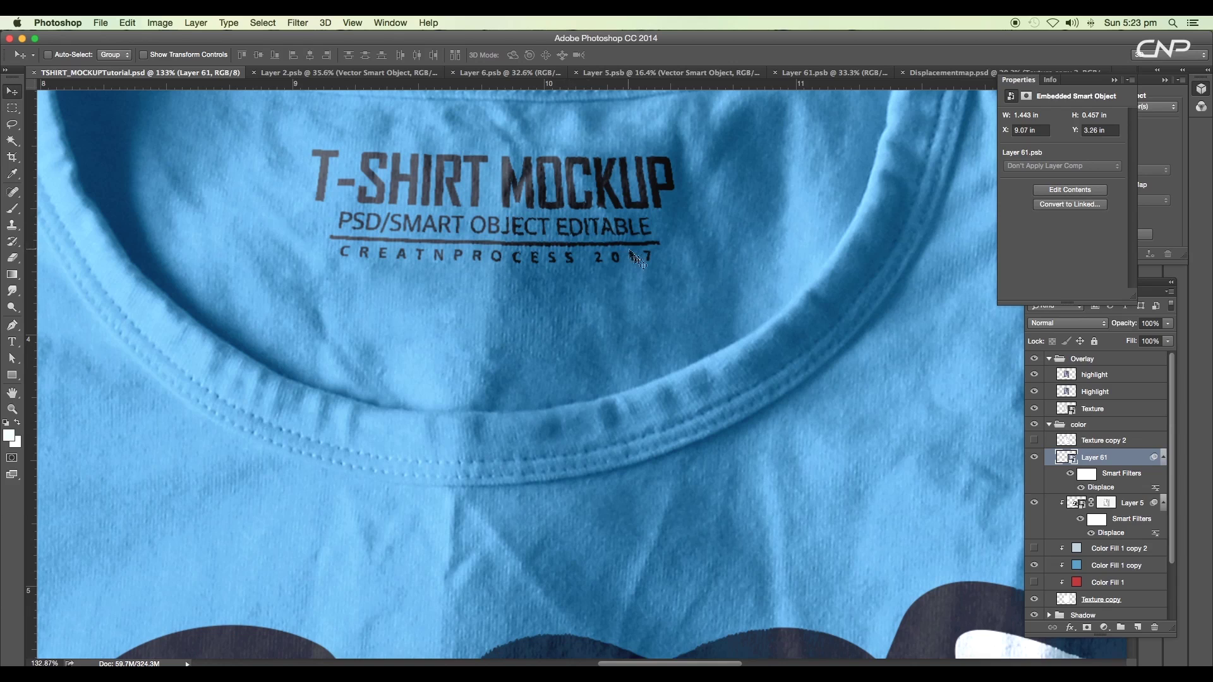
pyautogui.doubleClick(1107, 489)
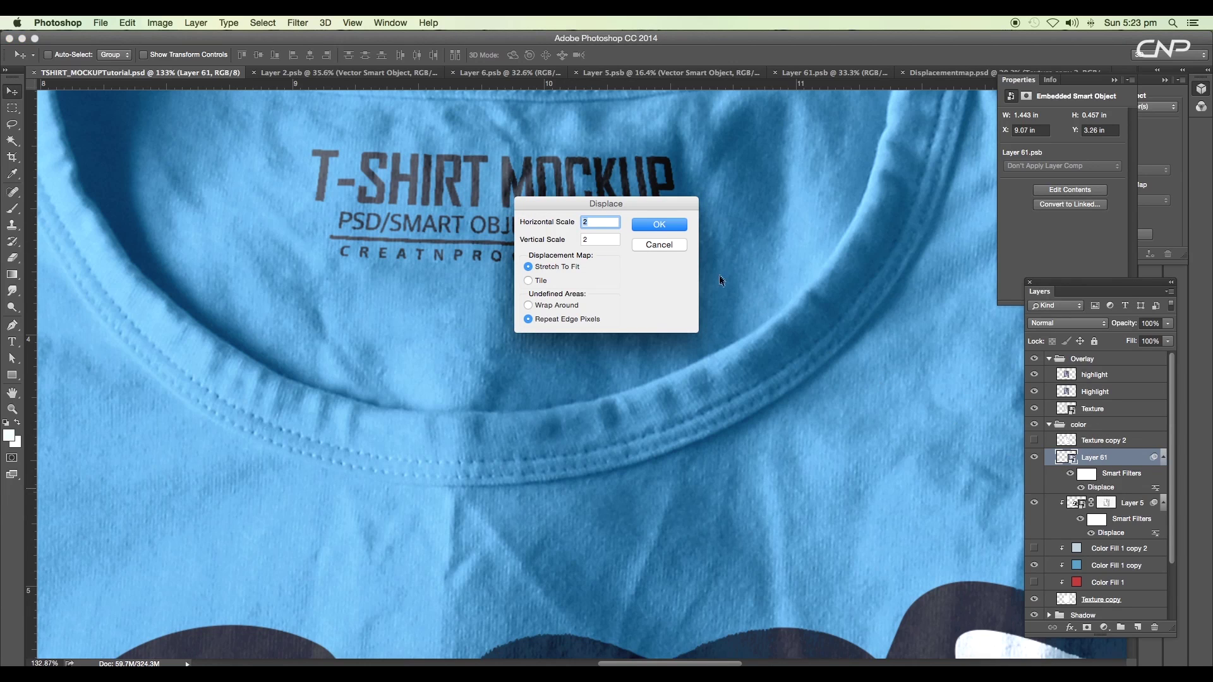
pyautogui.moveTo(619, 204); pyautogui.dragTo(916, 246)
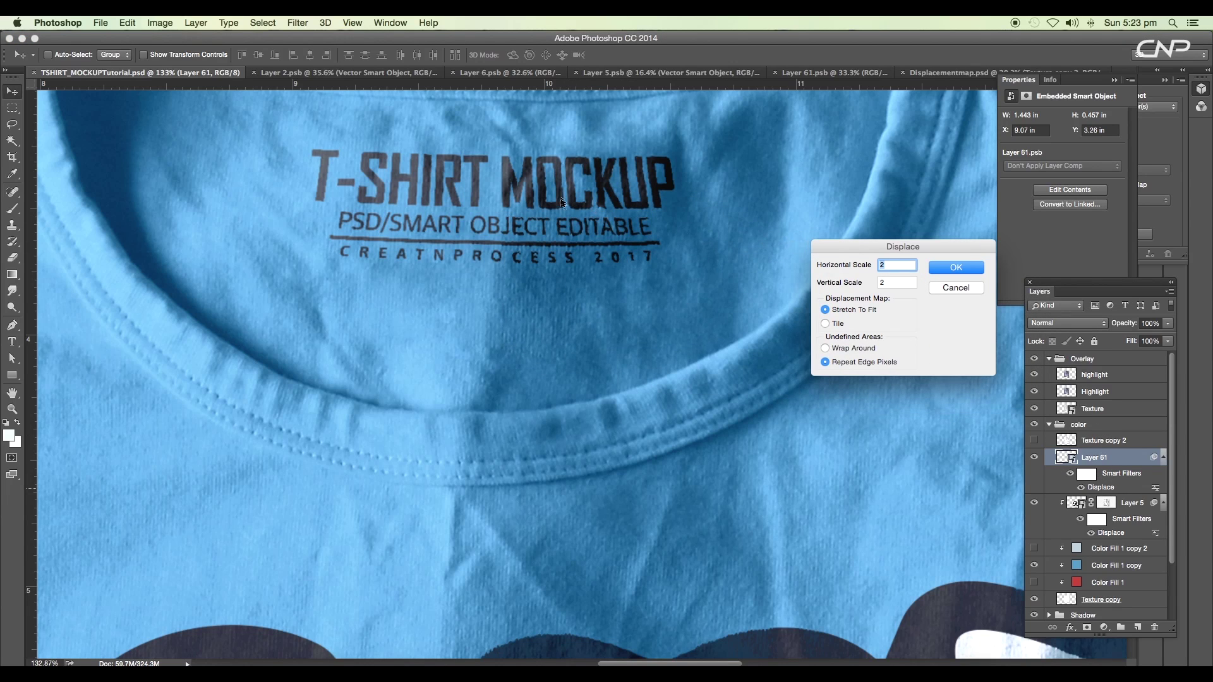
pyautogui.click(948, 266)
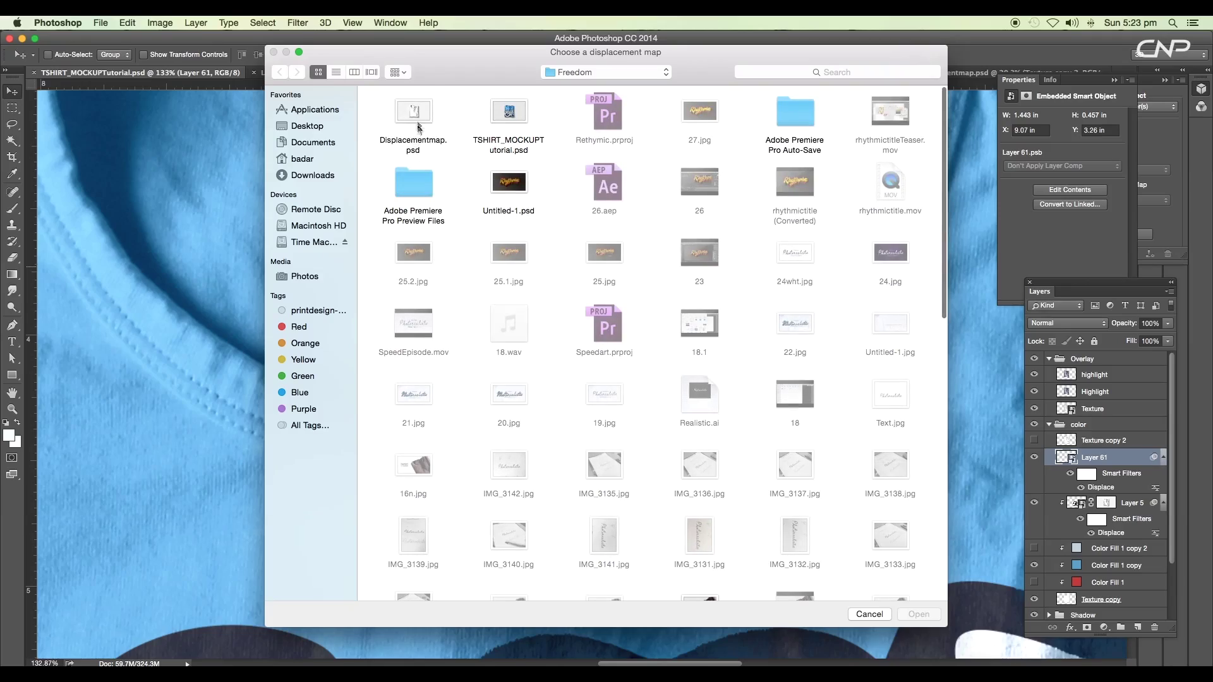
pyautogui.click(919, 614)
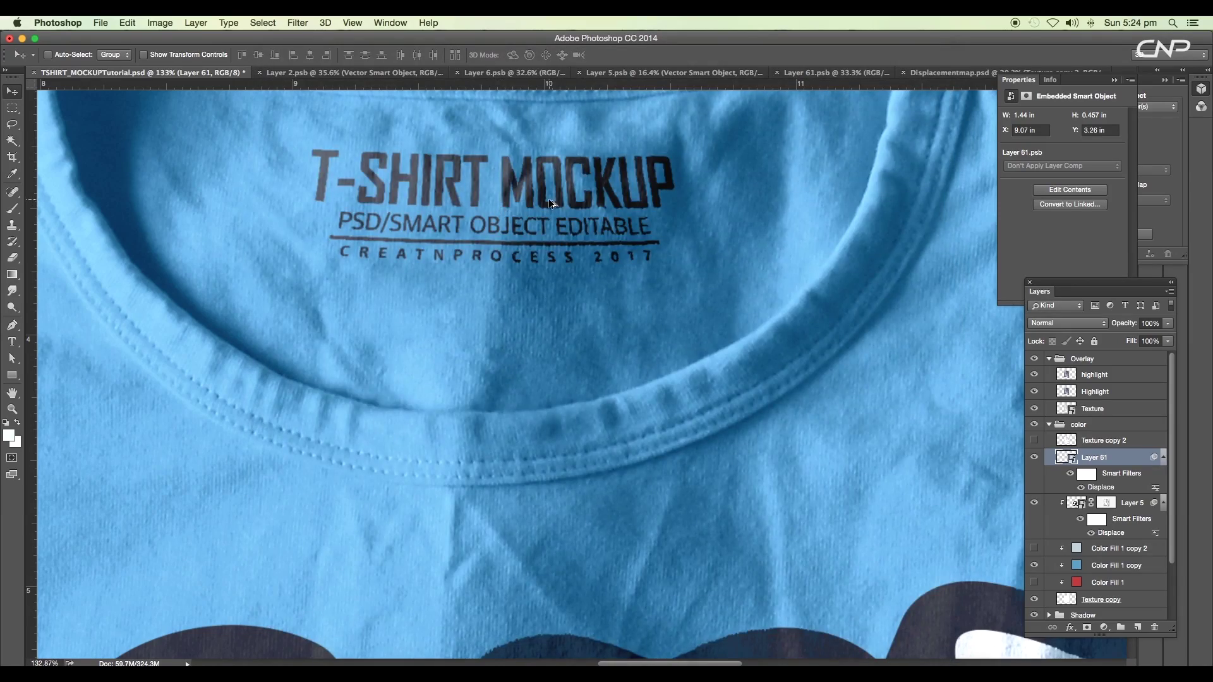
pyautogui.scroll(-5, 548, 198)
pyautogui.scroll(10, 563, 192)
pyautogui.scroll(-8, 577, 206)
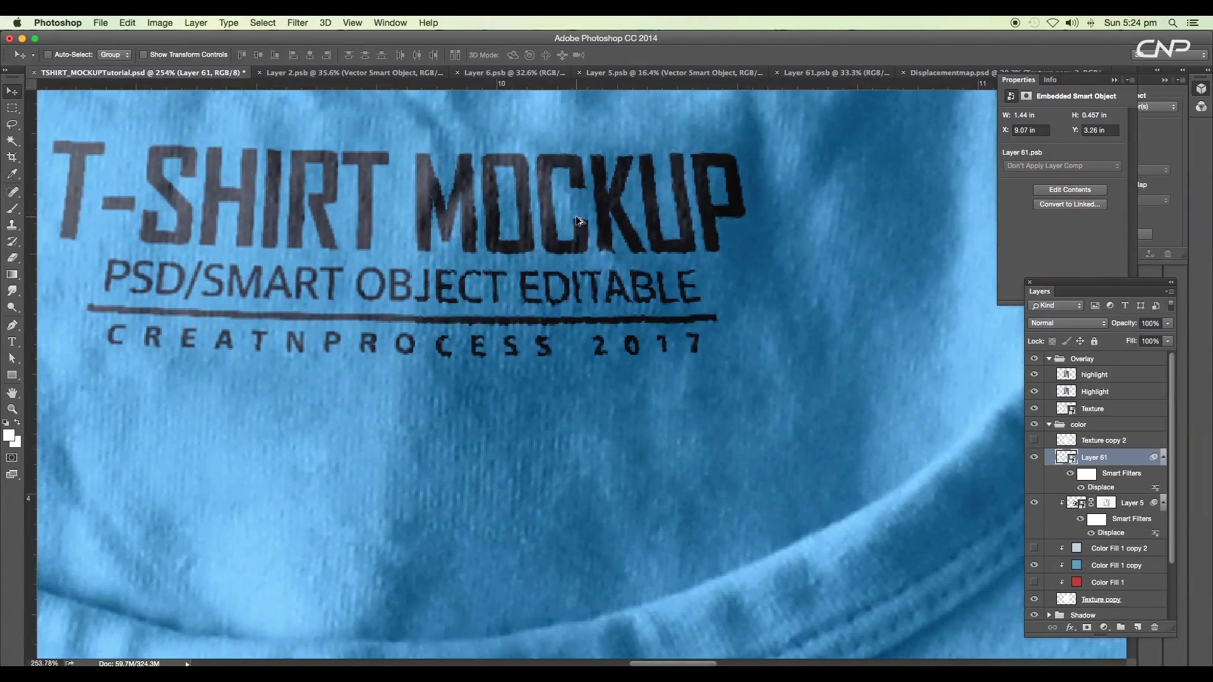
pyautogui.scroll(3, 569, 232)
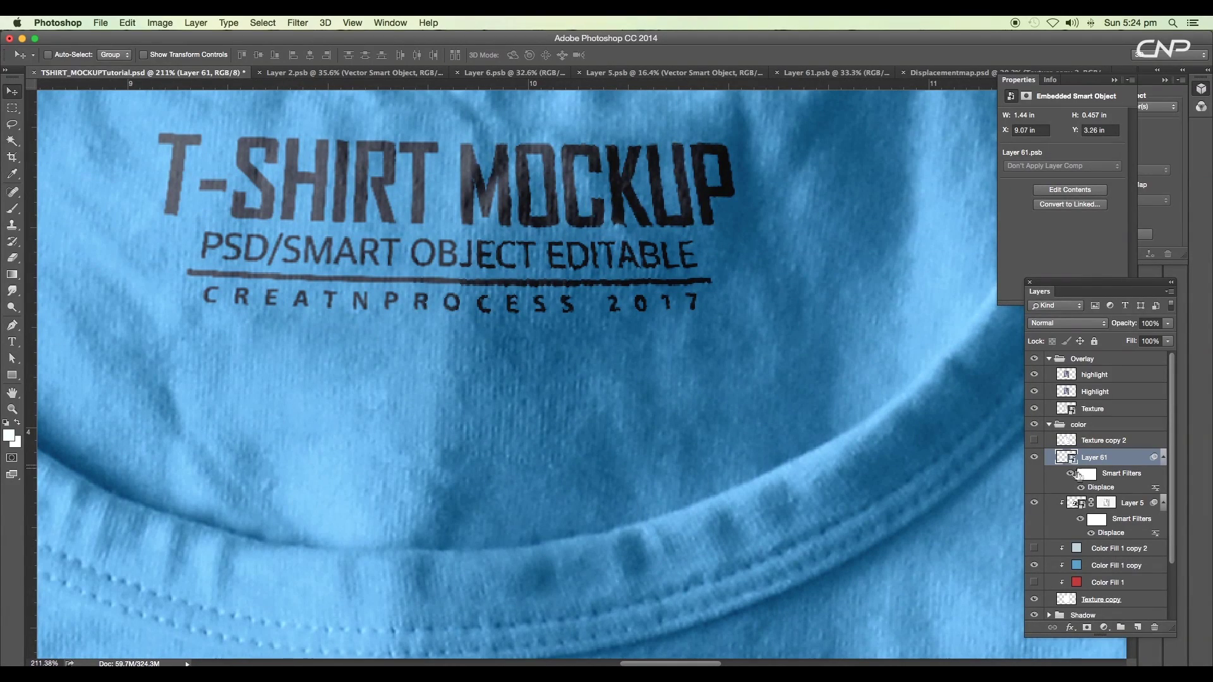
# Set Layer 61's Displace filter to a horizontal and vertical scale of 1, using Displacementmap.psd as the map.
pyautogui.doubleClick(1102, 489)
pyautogui.write('1')
pyautogui.press('Tab')
pyautogui.write('1')
pyautogui.click(942, 268)
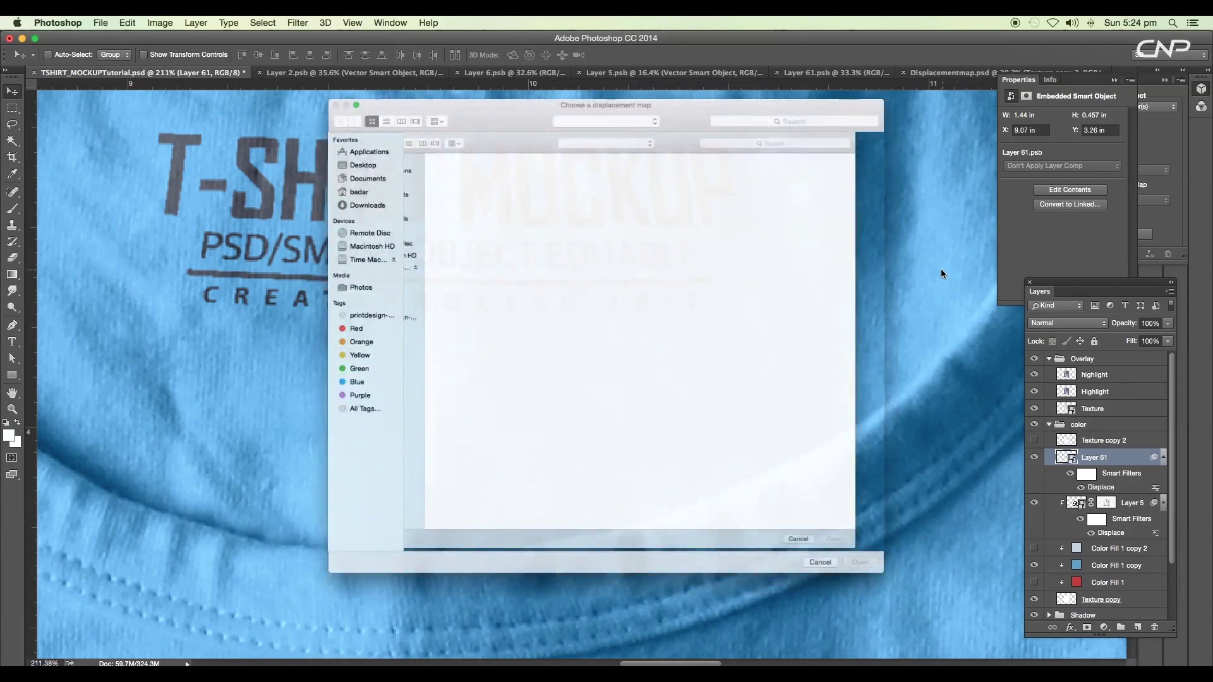
pyautogui.click(420, 122)
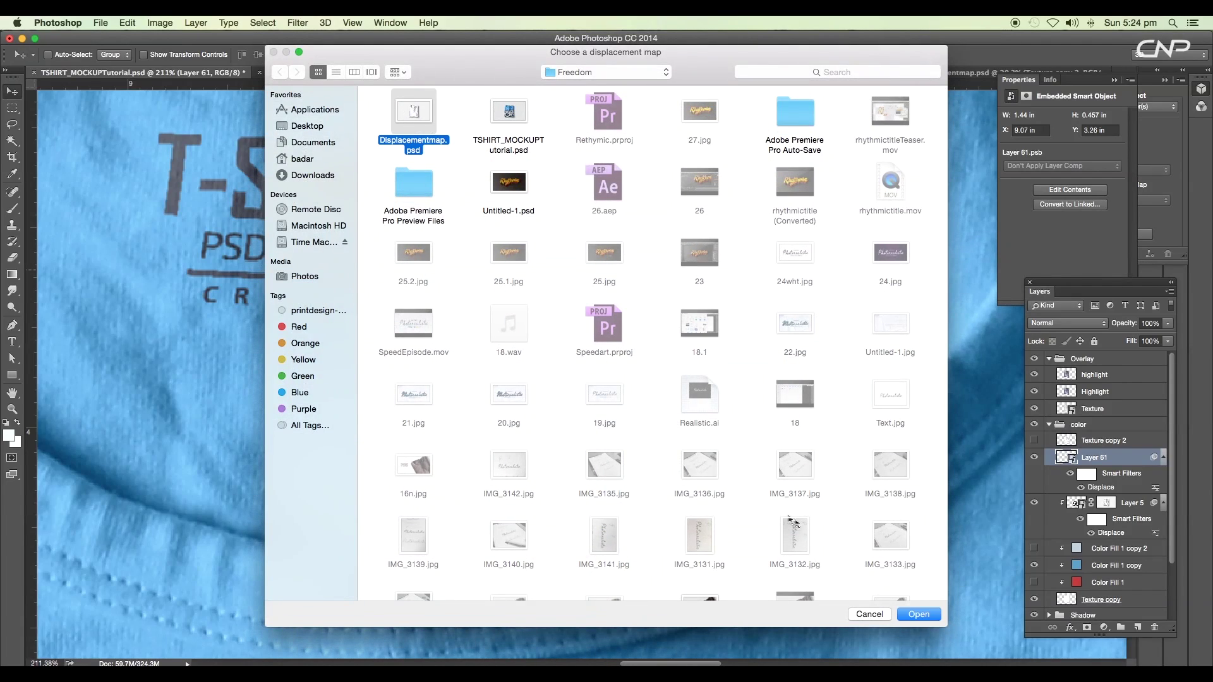
pyautogui.click(904, 612)
pyautogui.scroll(3, 632, 386)
pyautogui.scroll(-10, 632, 385)
pyautogui.scroll(3, 628, 418)
pyautogui.scroll(6, 628, 415)
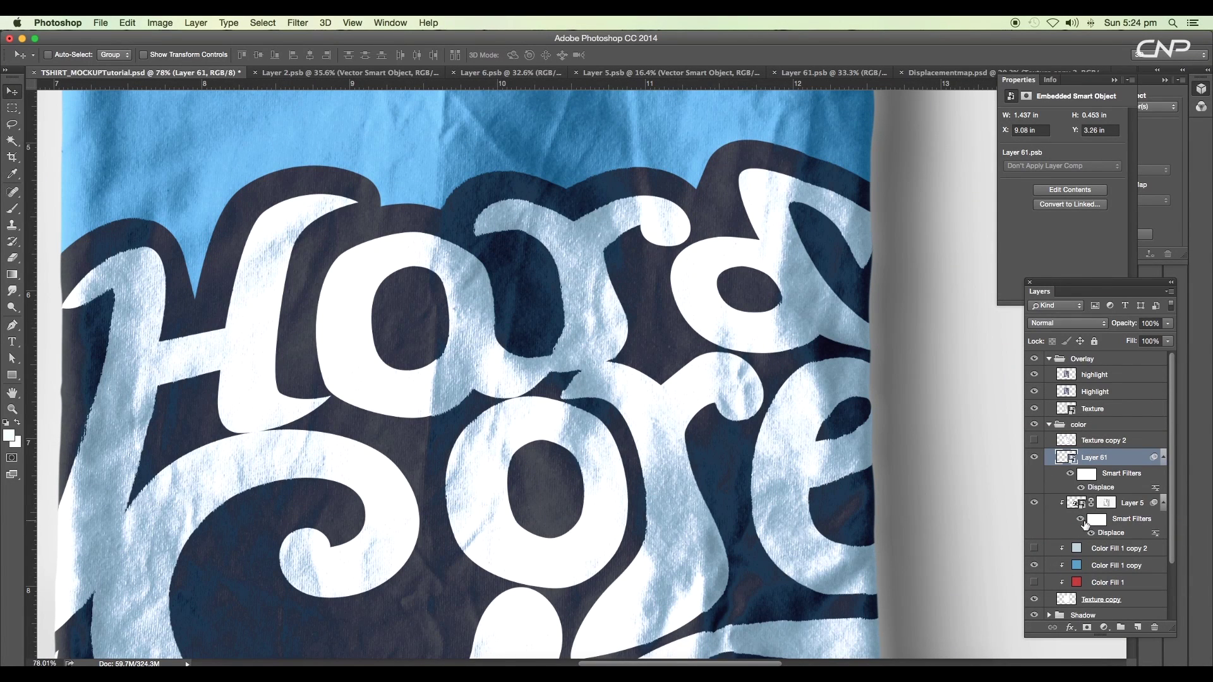
# Reapply the Displace filter on Layer 5 with both scales at 4 and Displacementmap.psd as the displacement map.
pyautogui.click(1094, 506)
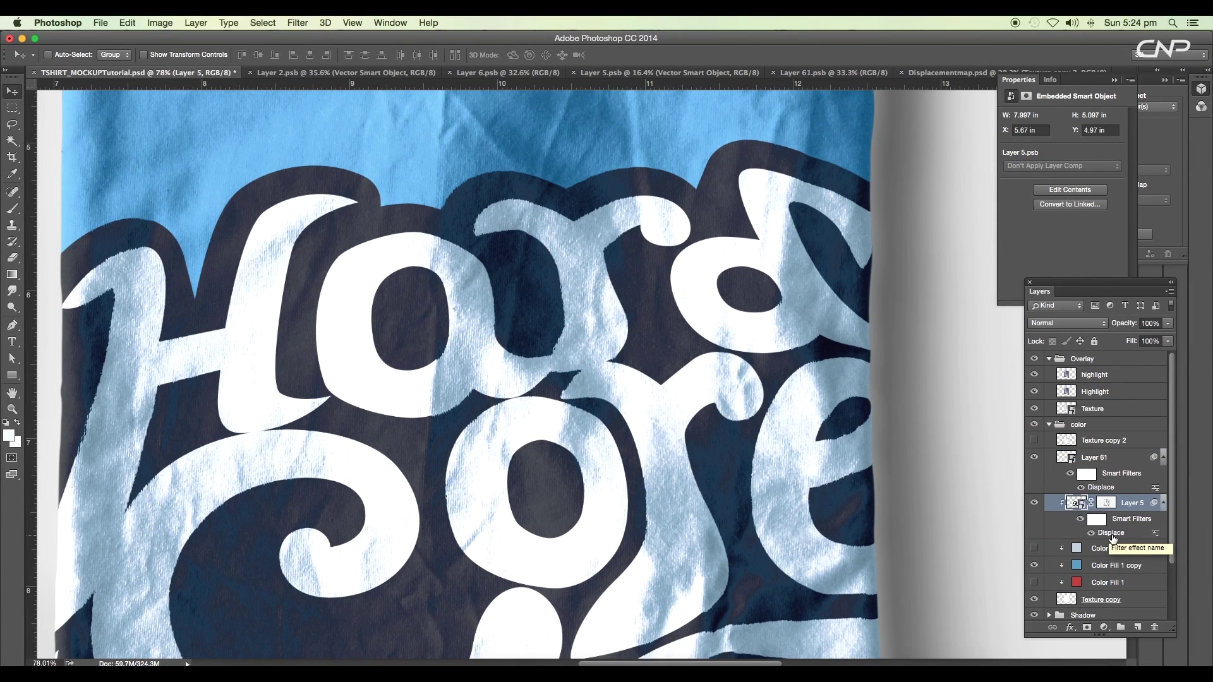
pyautogui.doubleClick(1112, 534)
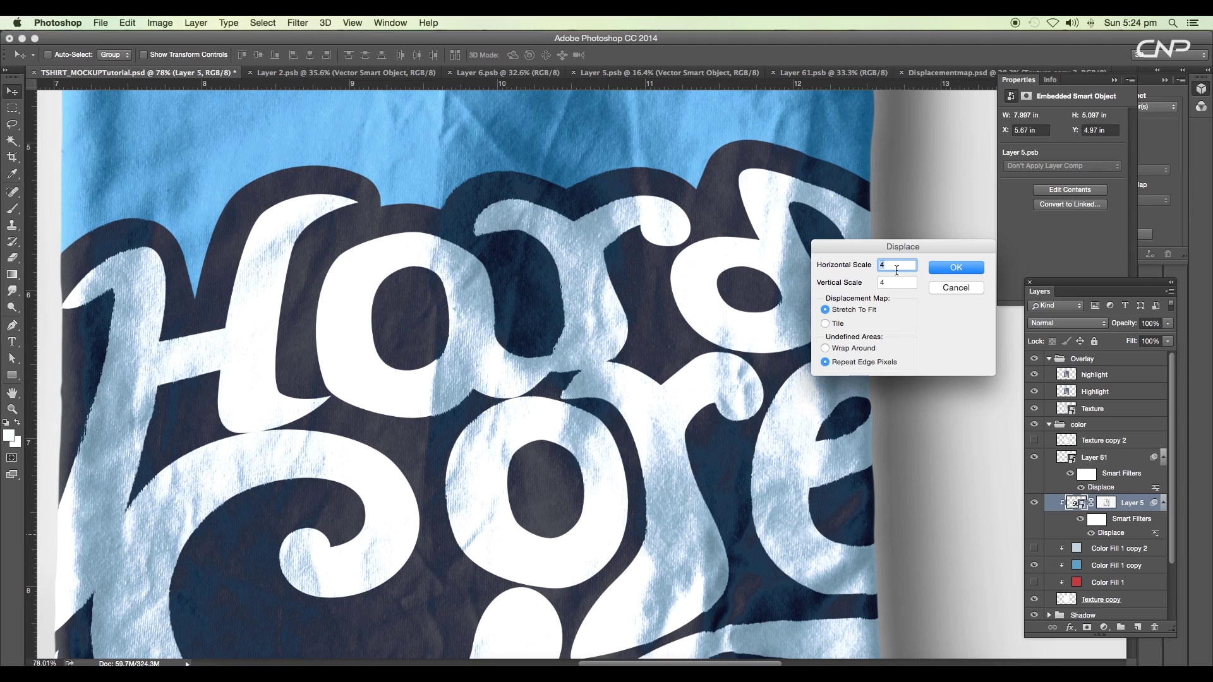
pyautogui.click(945, 267)
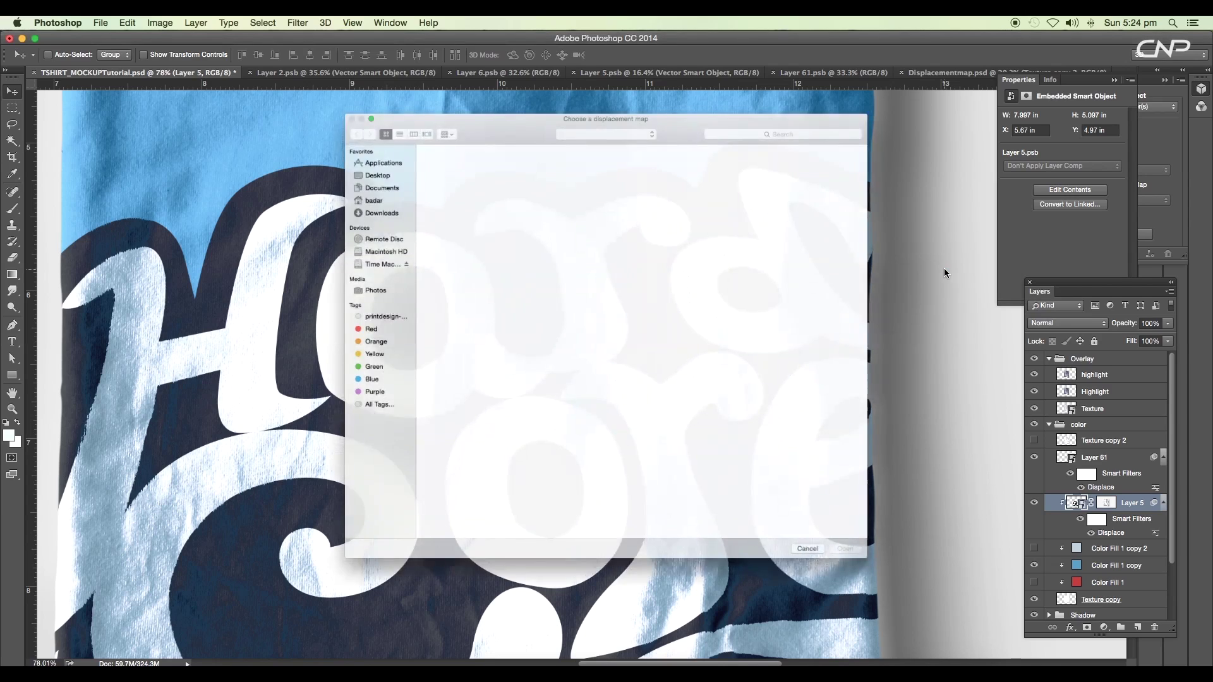
pyautogui.click(412, 114)
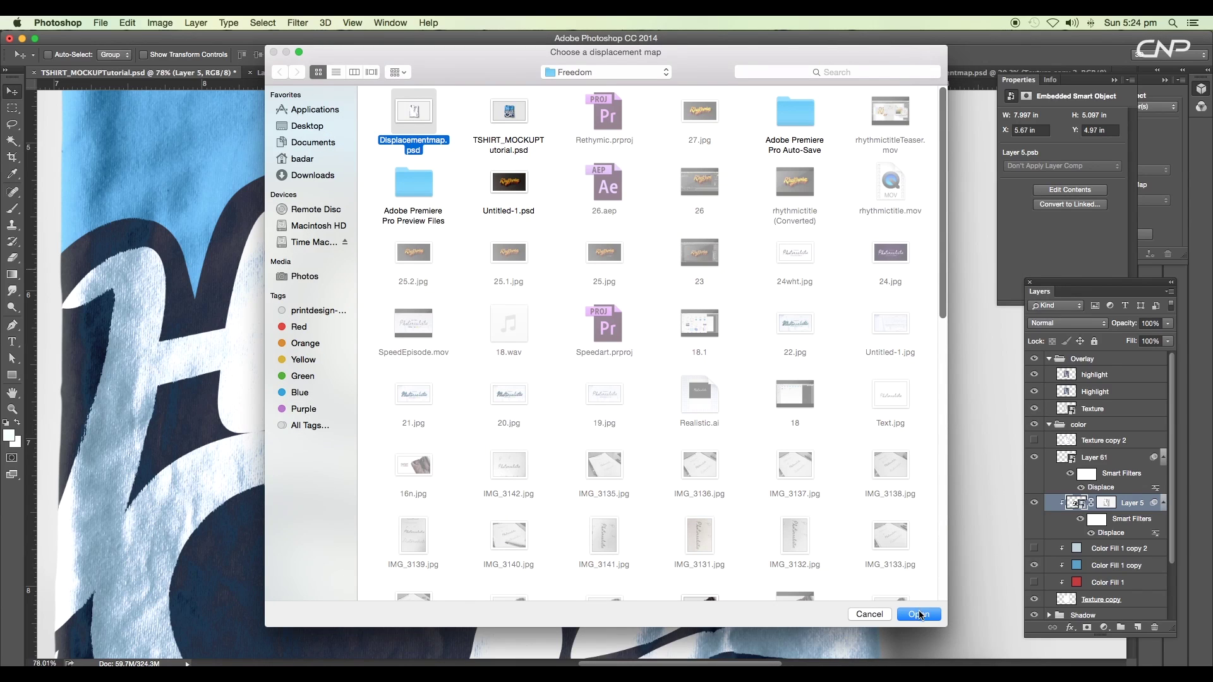
pyautogui.click(920, 614)
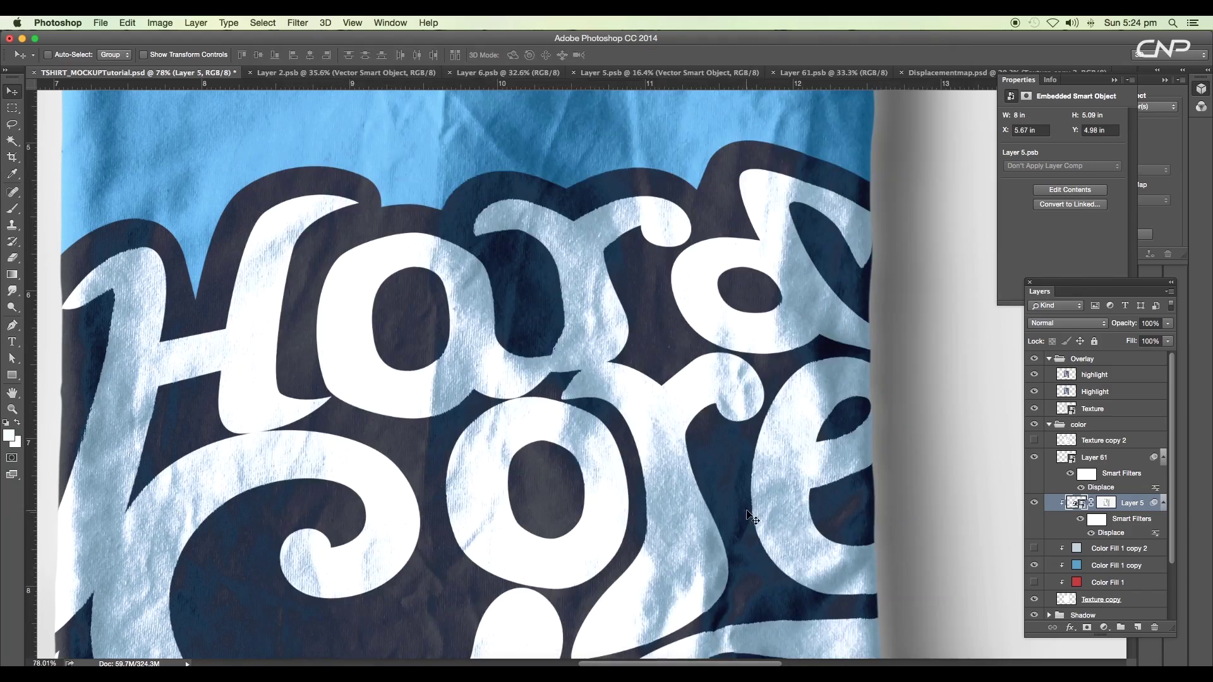
# Examine how the Hard Core print follows the fabric folds up close, and check the whole folded T-shirt mockup.
pyautogui.scroll(-10, 749, 515)
pyautogui.scroll(5, 629, 406)
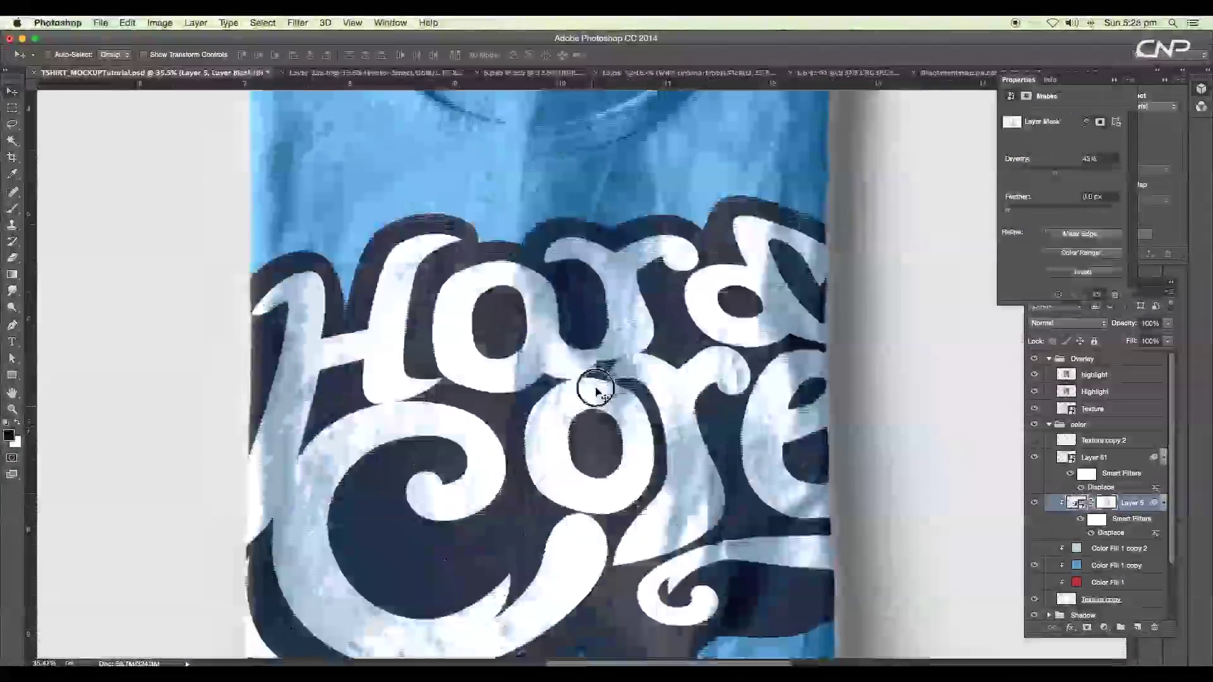
pyautogui.hscroll(-2, 547, 452)
pyautogui.scroll(-2, 548, 451)
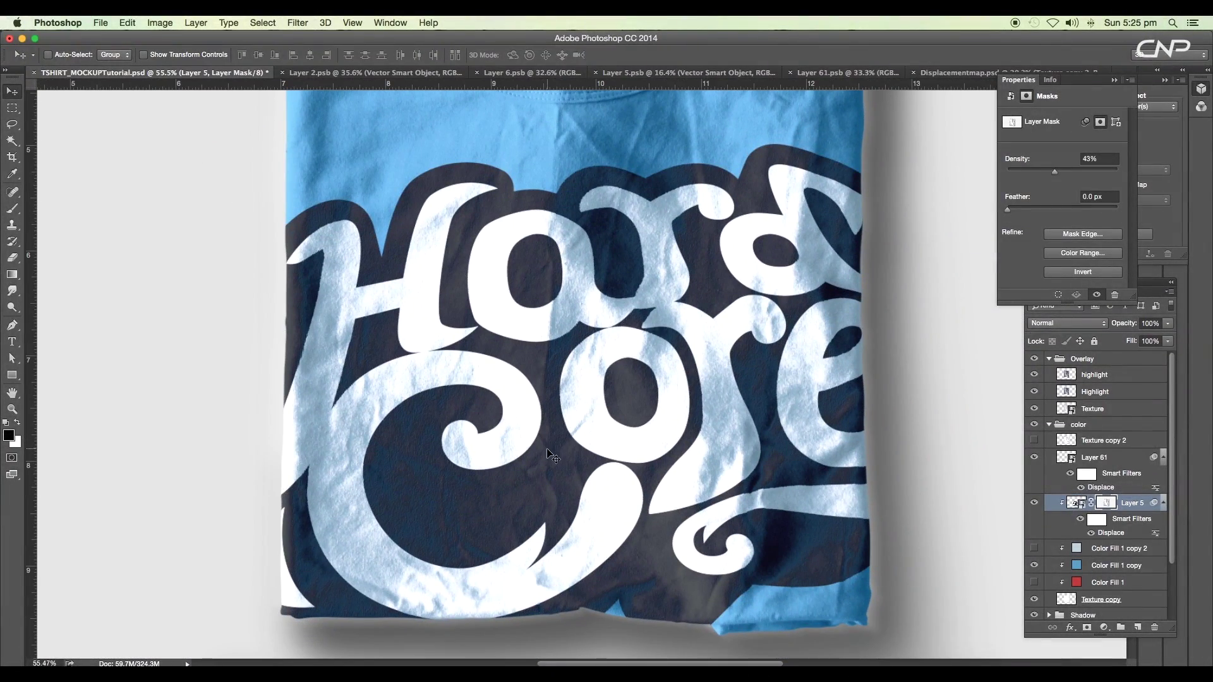
pyautogui.scroll(-3, 552, 452)
pyautogui.scroll(5, 550, 341)
pyautogui.moveTo(362, 304); pyautogui.dragTo(306, 376)
pyautogui.moveTo(600, 367); pyautogui.dragTo(457, 389)
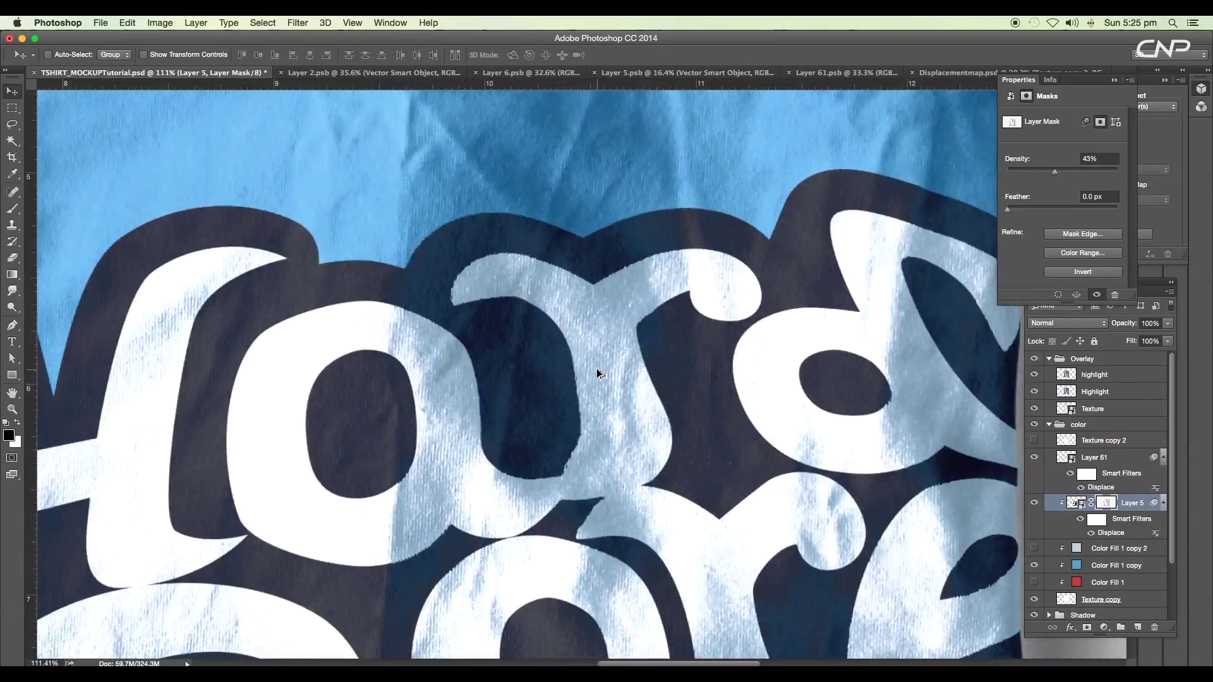
pyautogui.scroll(-5, 598, 373)
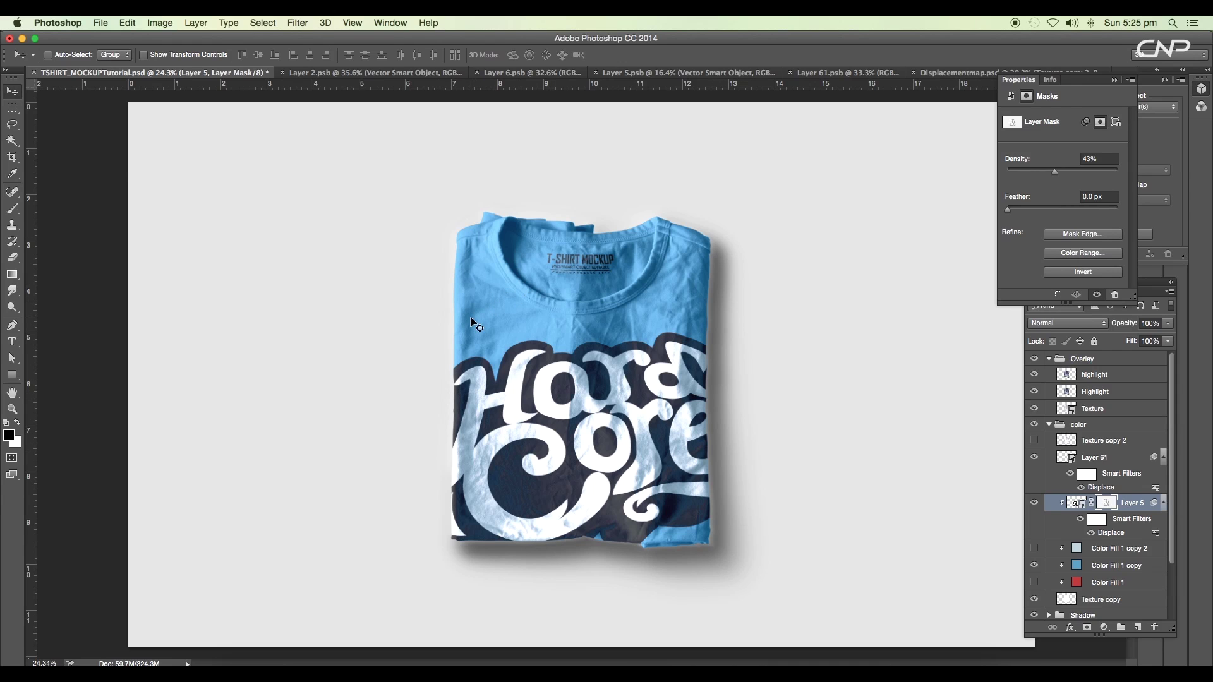
pyautogui.scroll(-3, 600, 376)
pyautogui.scroll(1, 600, 363)
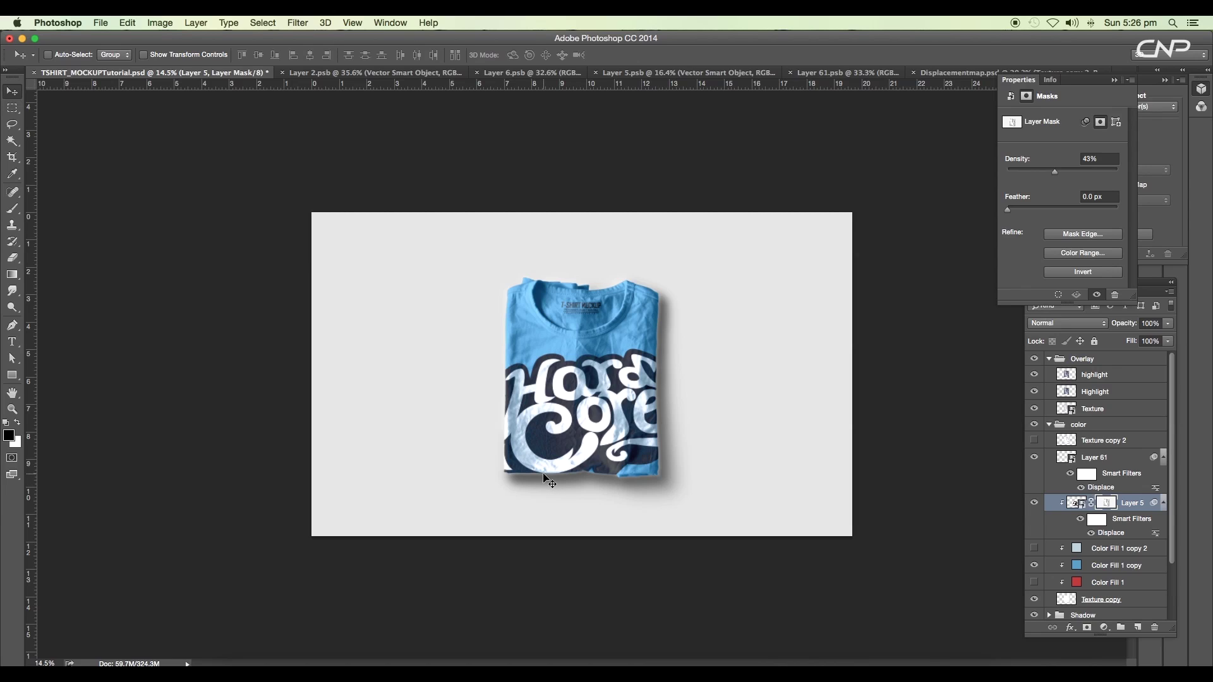
pyautogui.scroll(1, 630, 426)
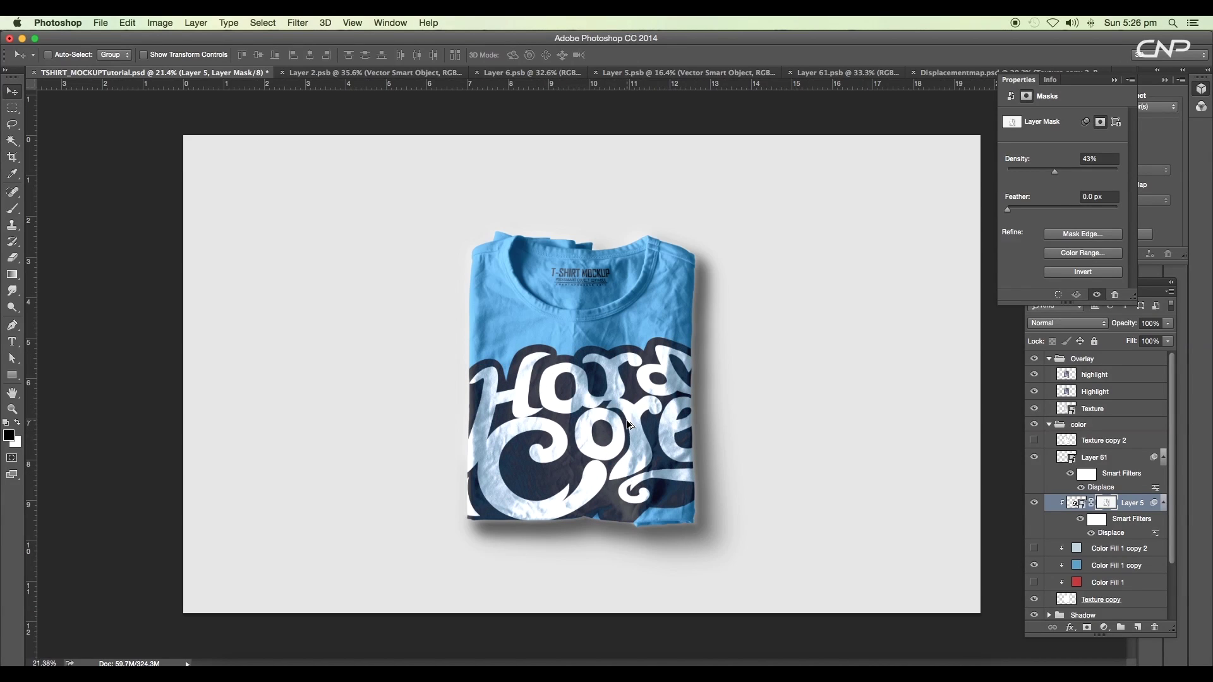